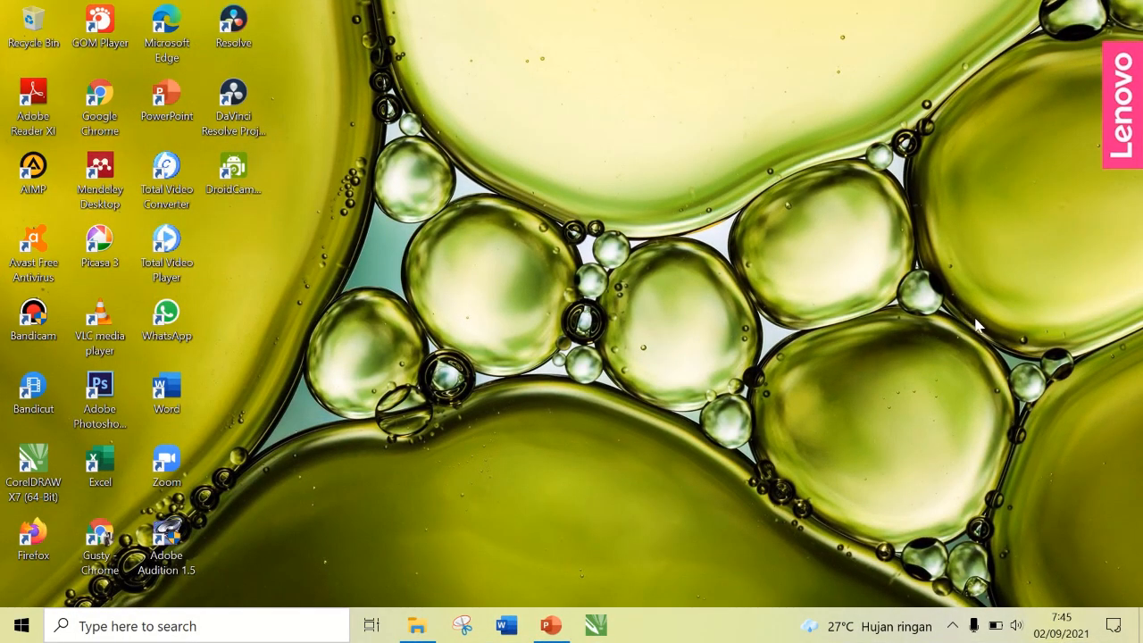
Switch to Word and create a new blank document.
click(506, 628)
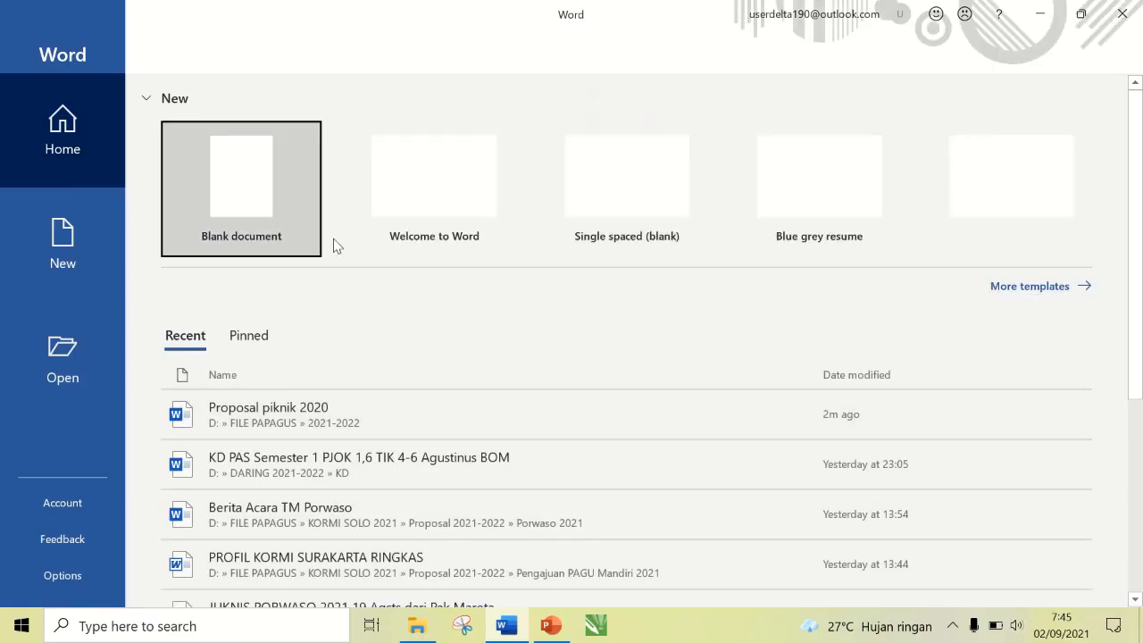
click(220, 186)
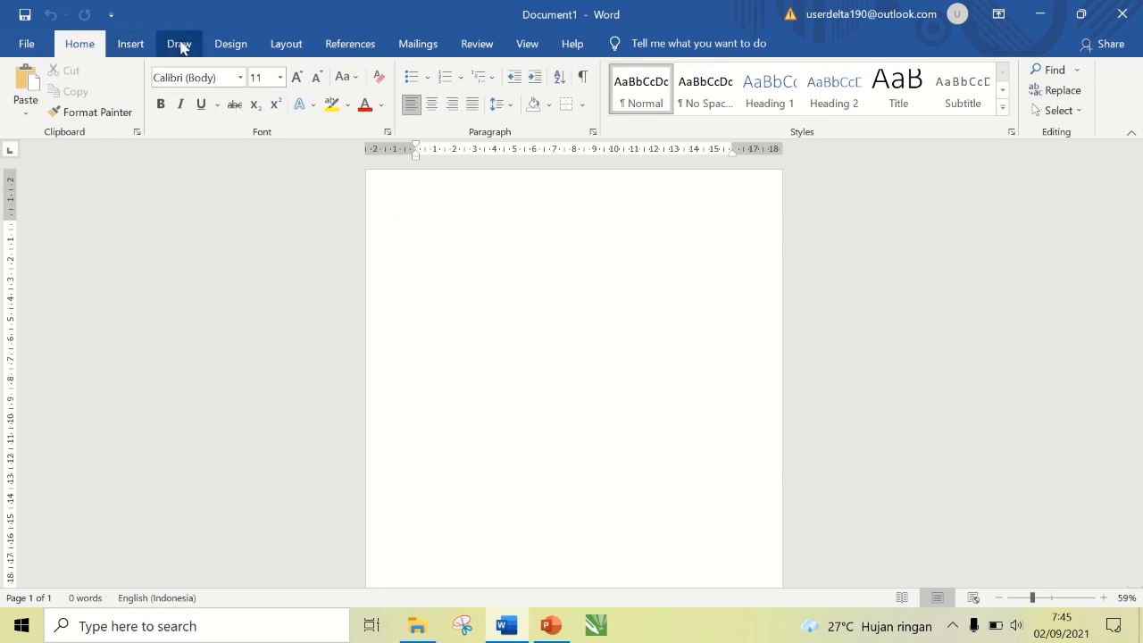
click(125, 45)
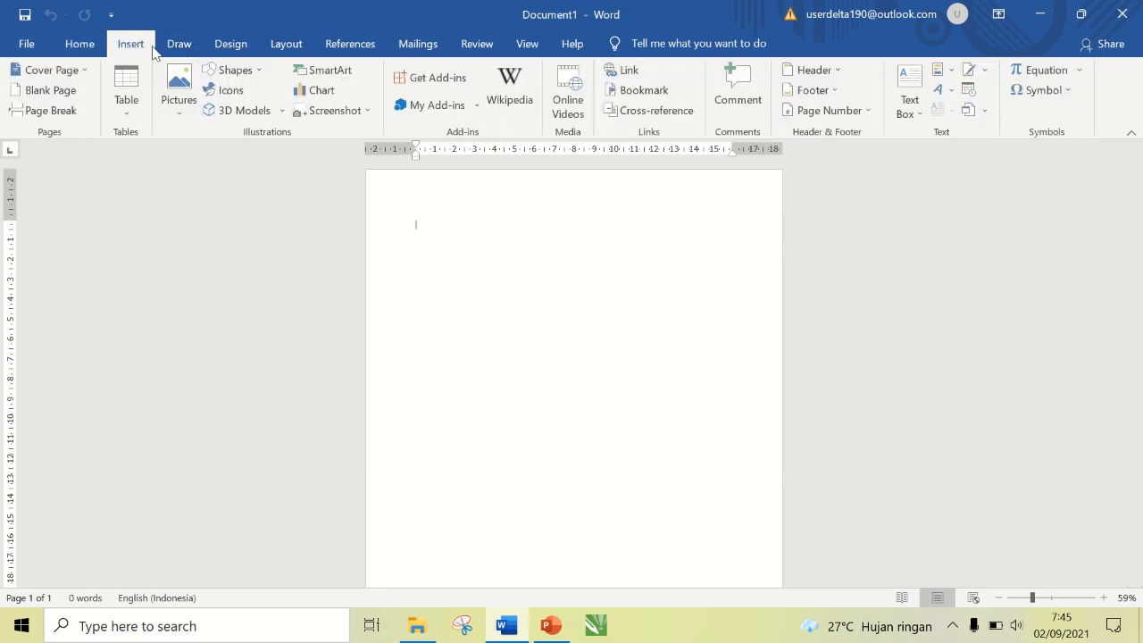
click(175, 45)
click(81, 46)
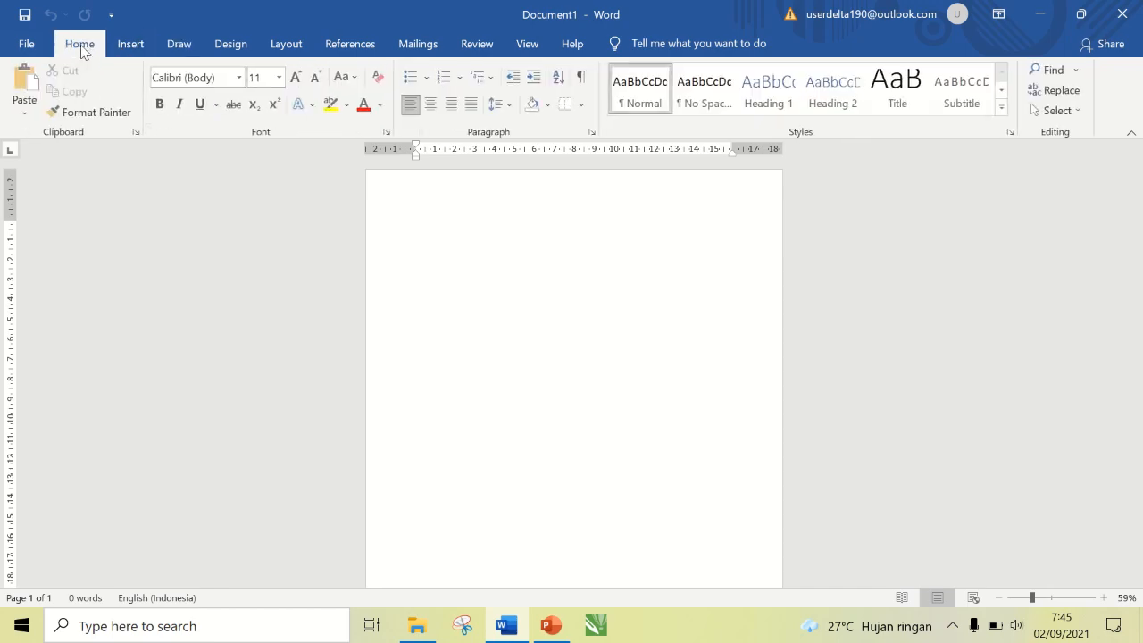
click(27, 43)
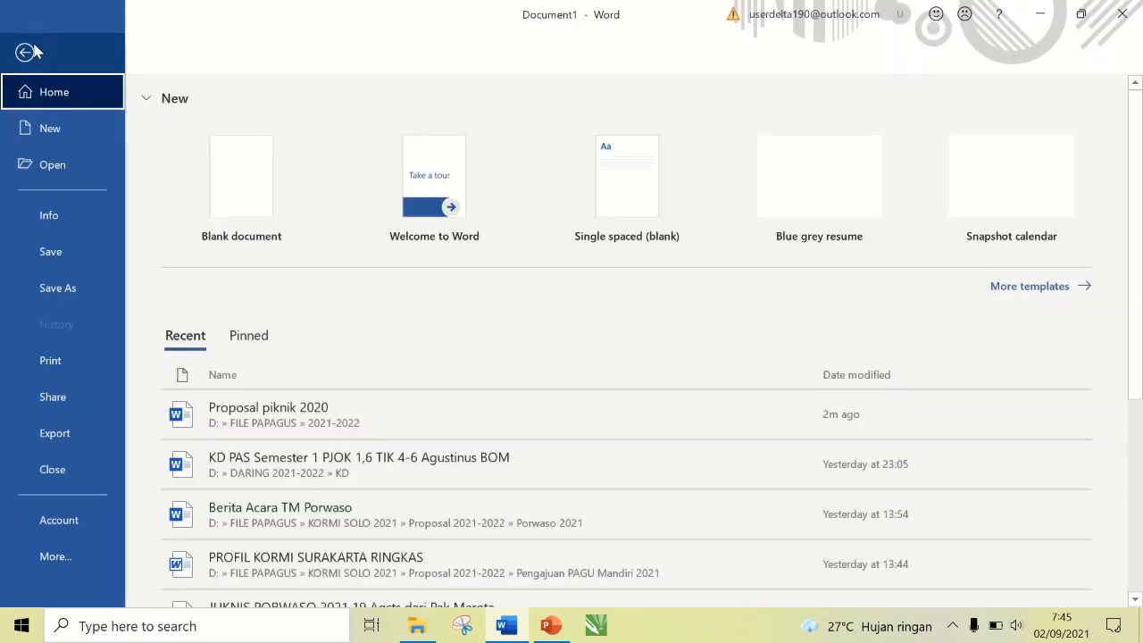
click(73, 525)
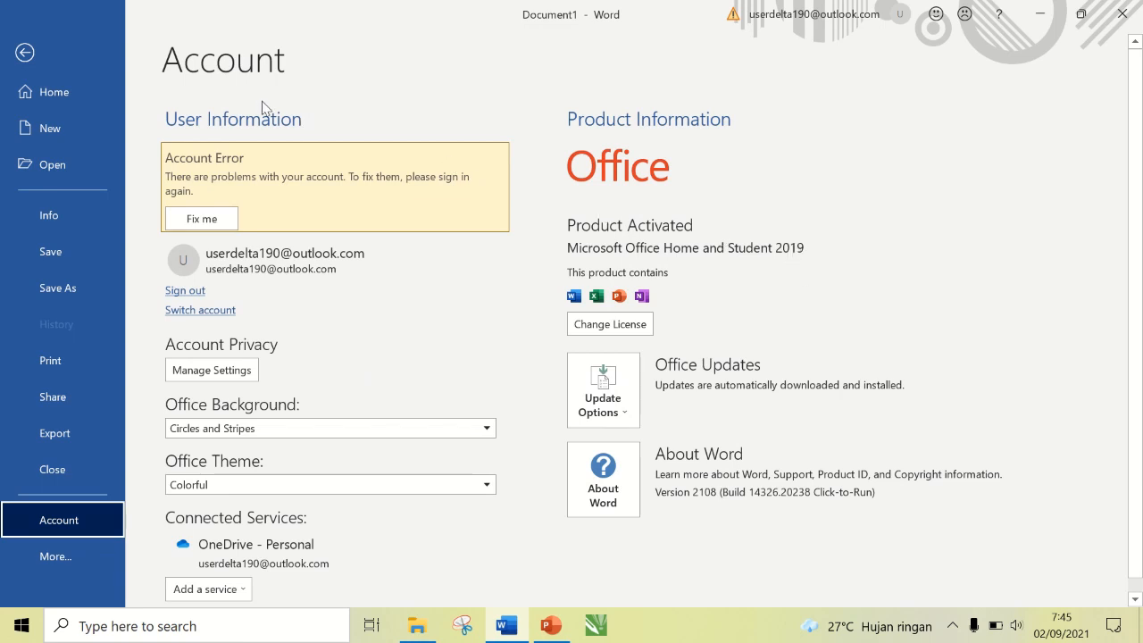
click(24, 53)
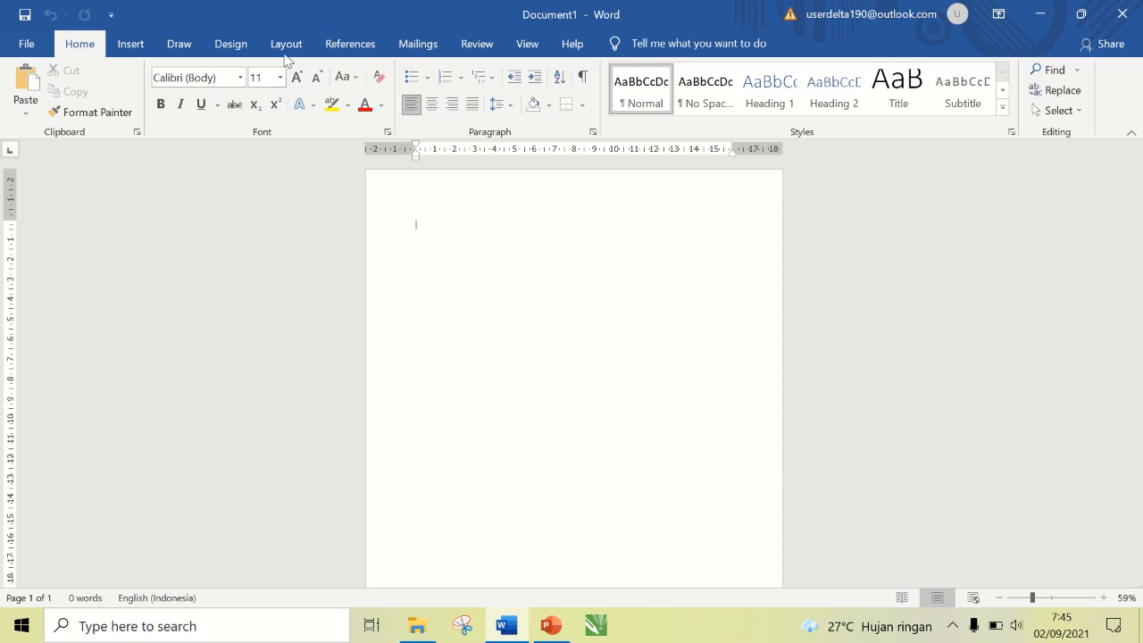
click(172, 45)
click(228, 45)
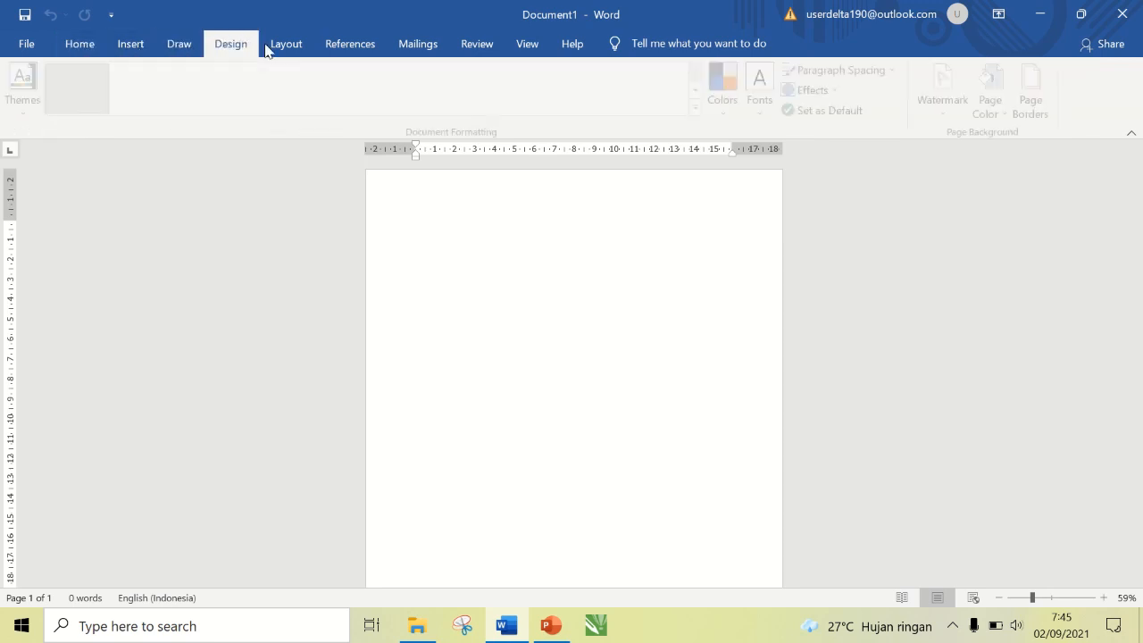
click(281, 47)
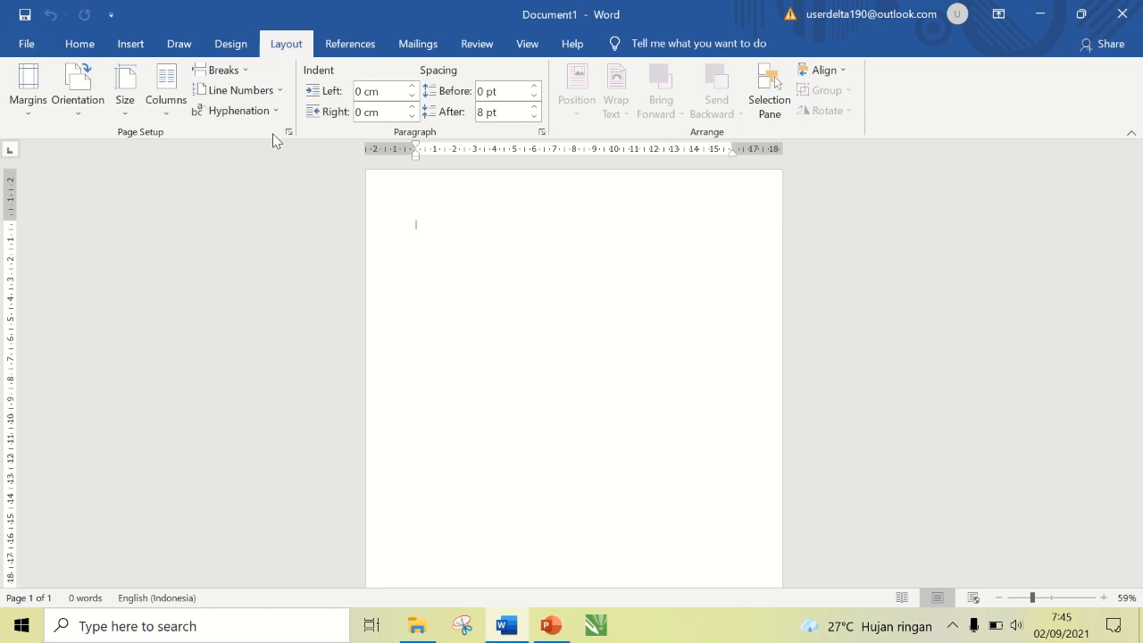
click(168, 107)
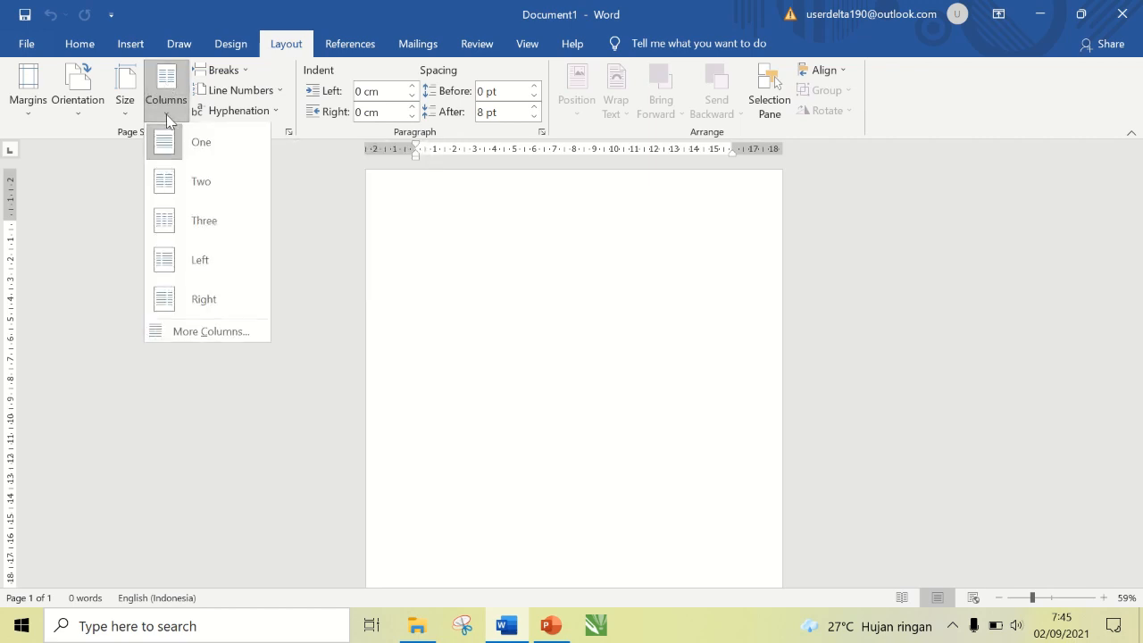
click(167, 116)
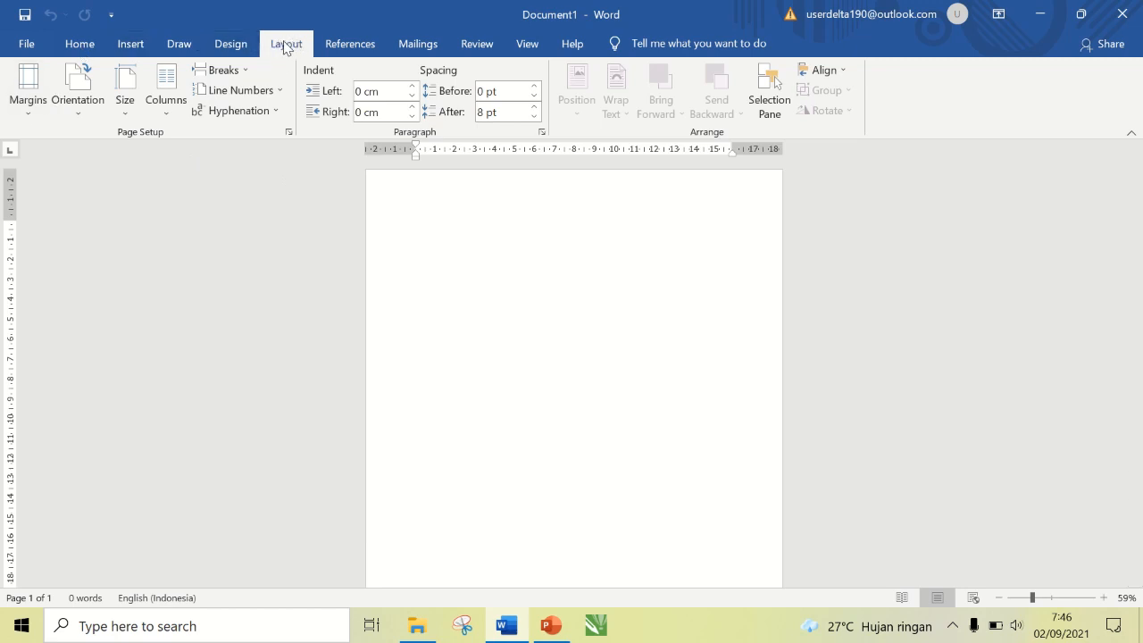
Examine the margin, paper and layout settings in the Page Setup dialog, and leave it without changes.
click(288, 132)
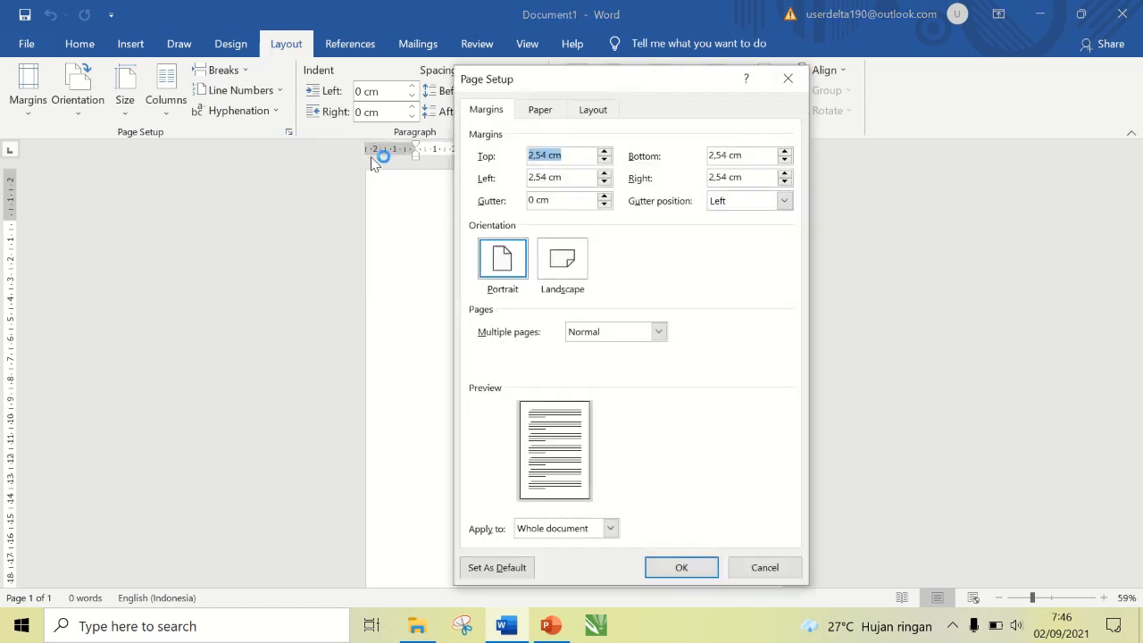
click(507, 111)
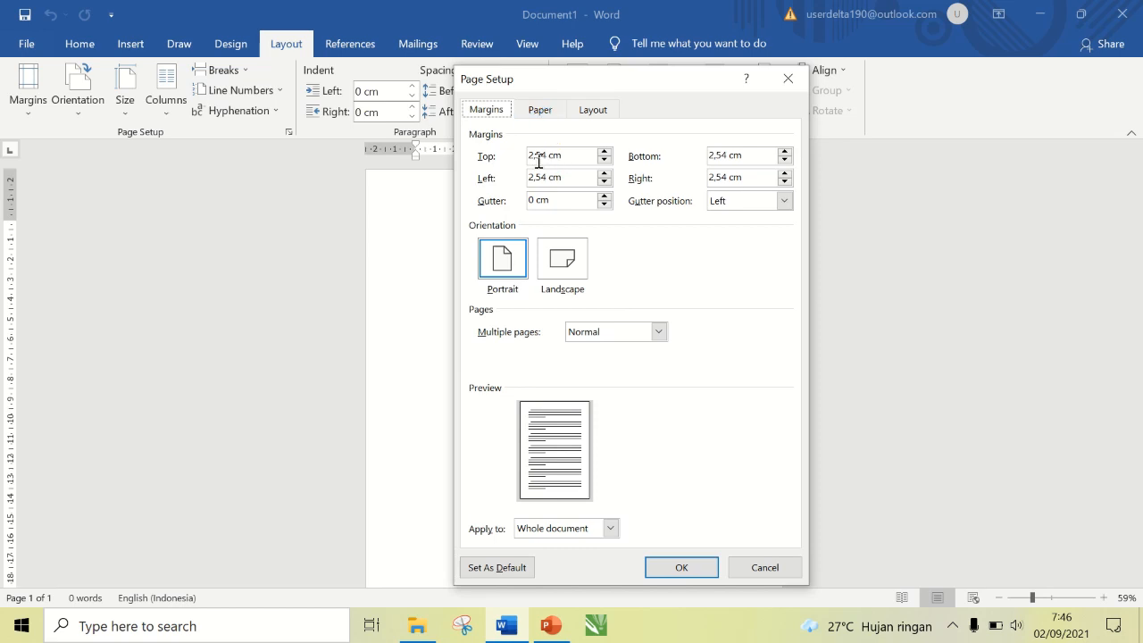
click(540, 110)
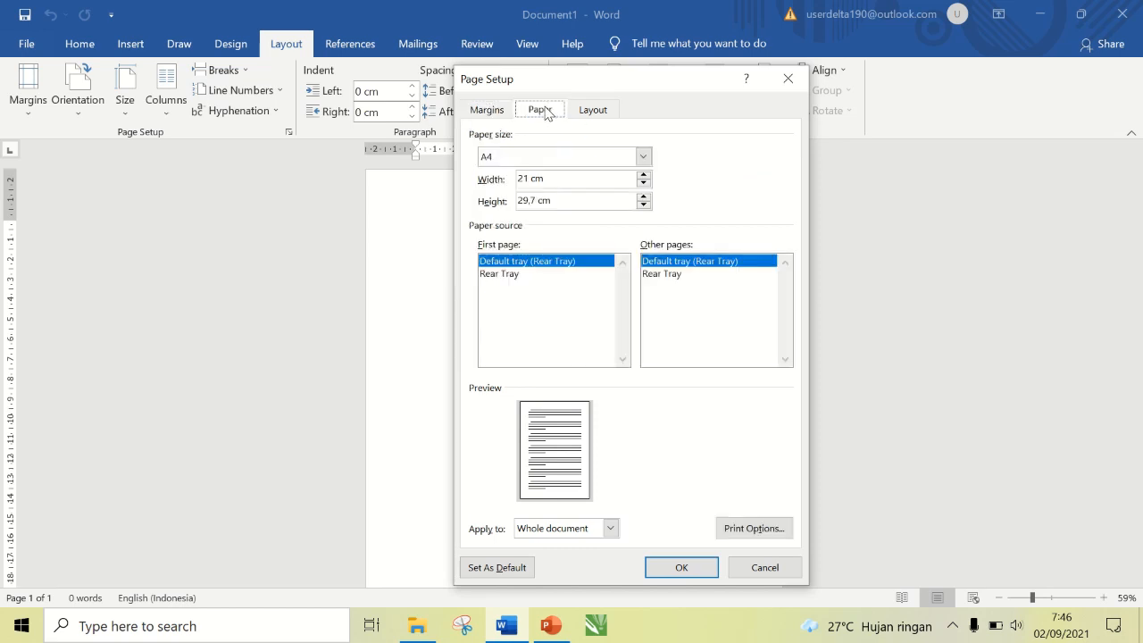
click(592, 109)
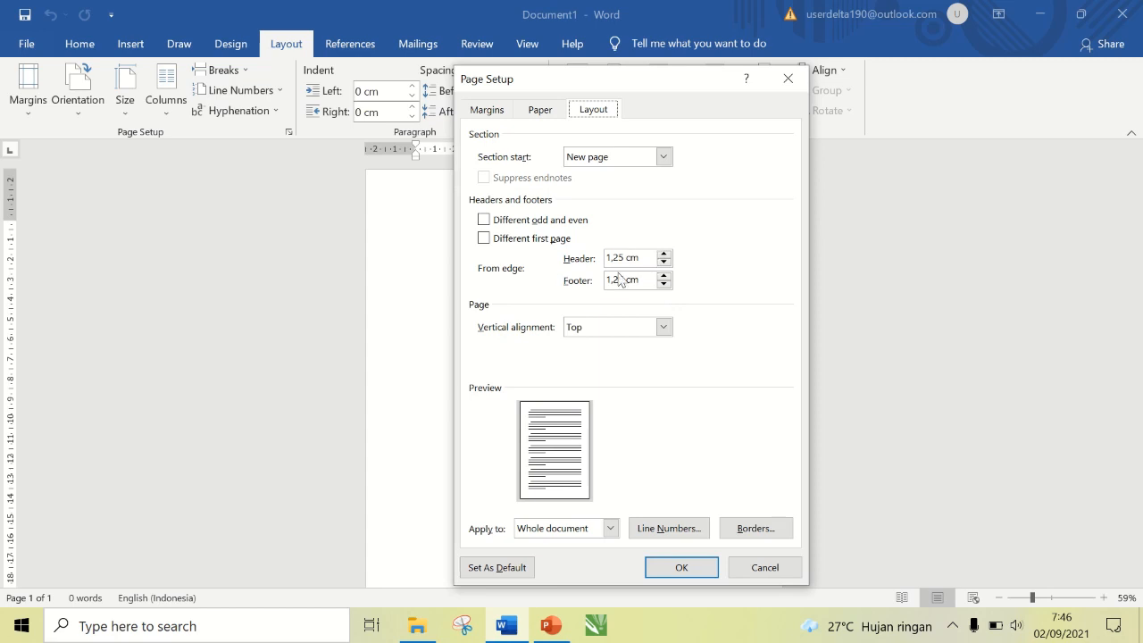
click(539, 110)
click(502, 110)
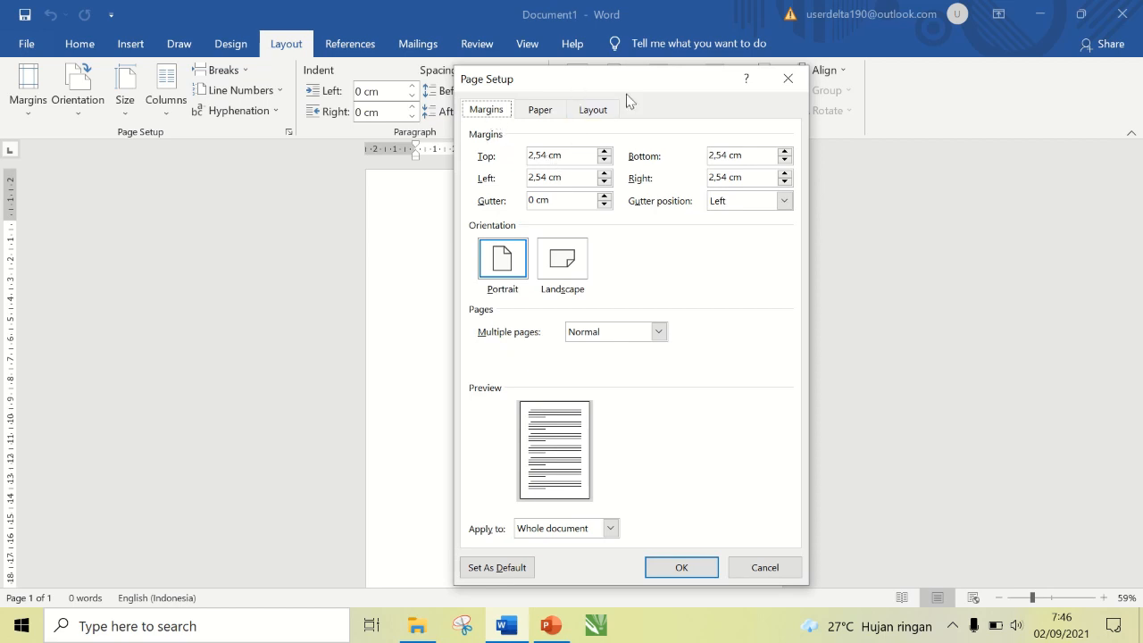
drag(628, 95, 825, 138)
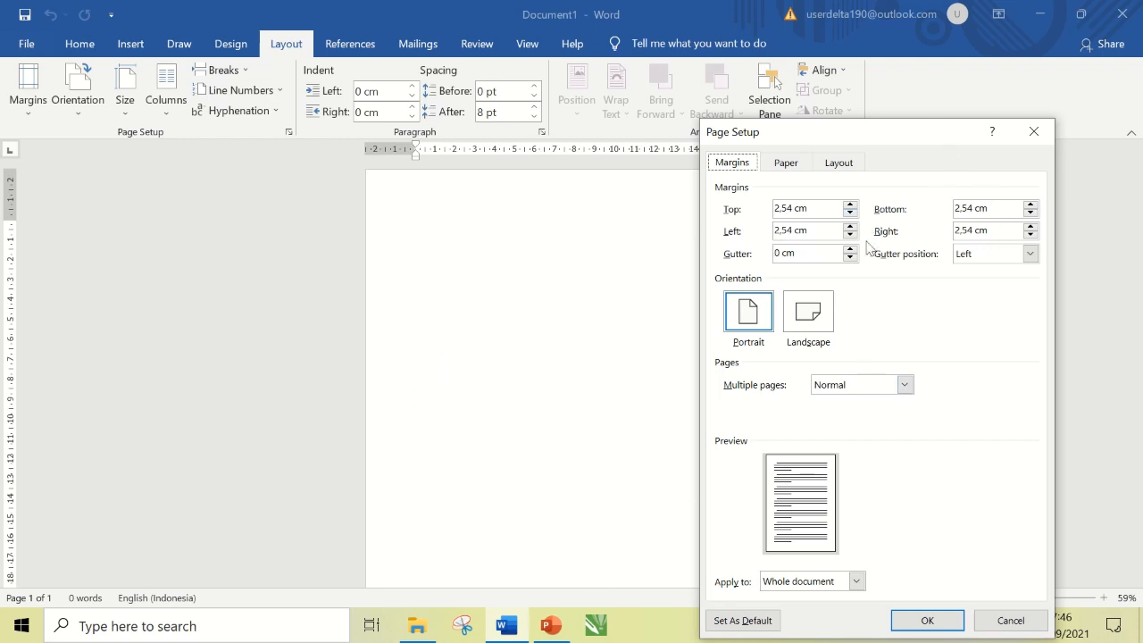
drag(898, 151, 829, 72)
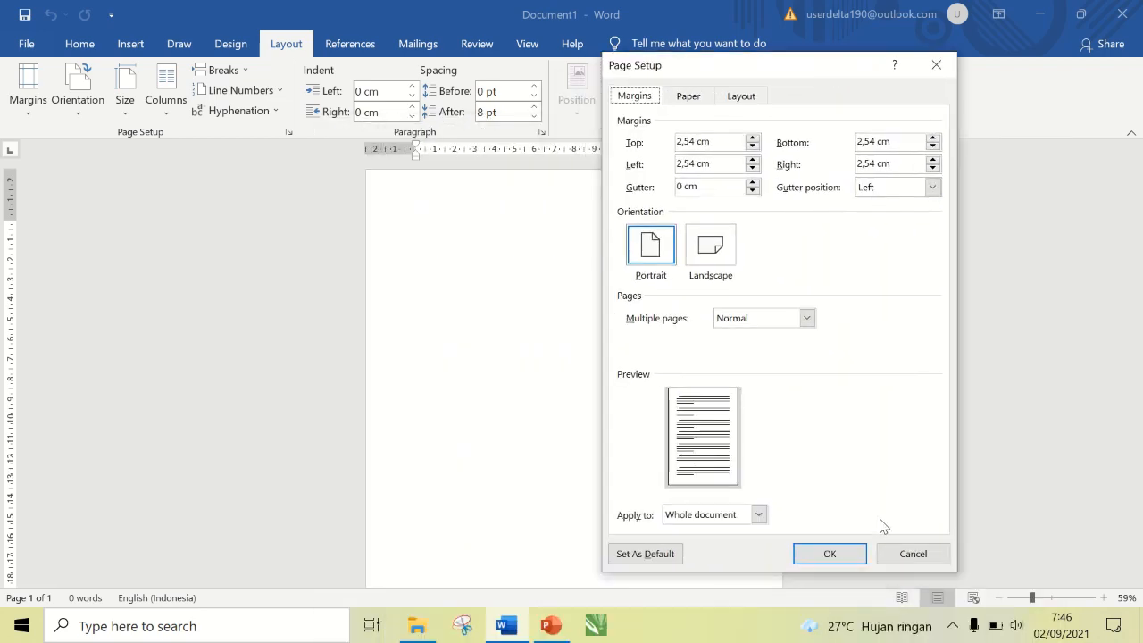
click(913, 554)
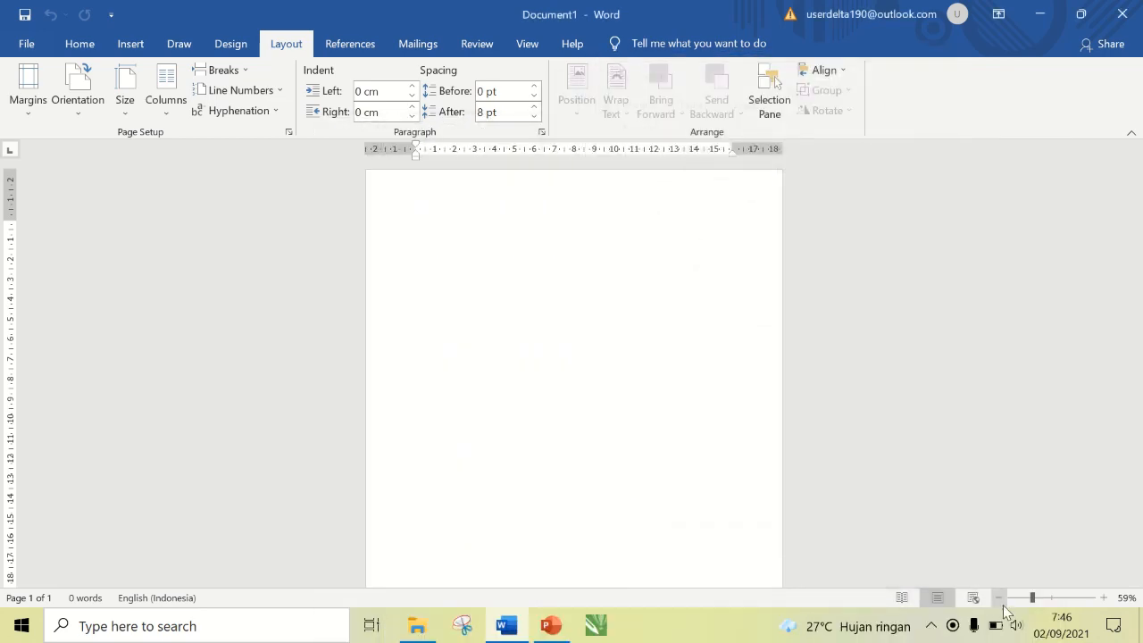
Fill the start of the blank page with a few lines of random sample text.
click(1001, 598)
click(1000, 598)
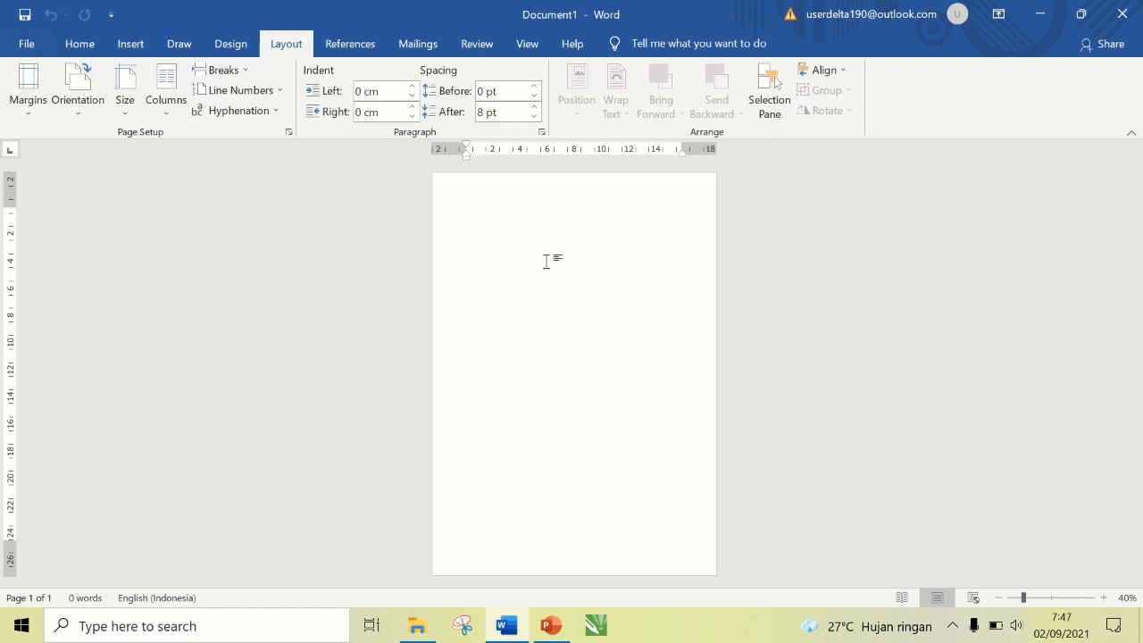
text(a)
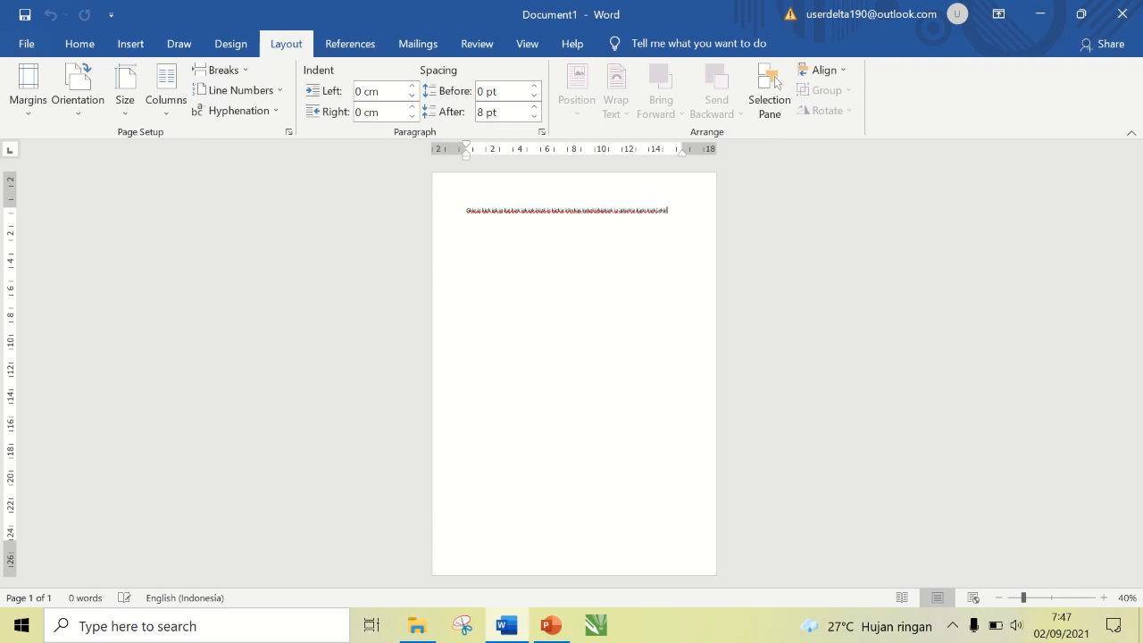
text(ck ick)
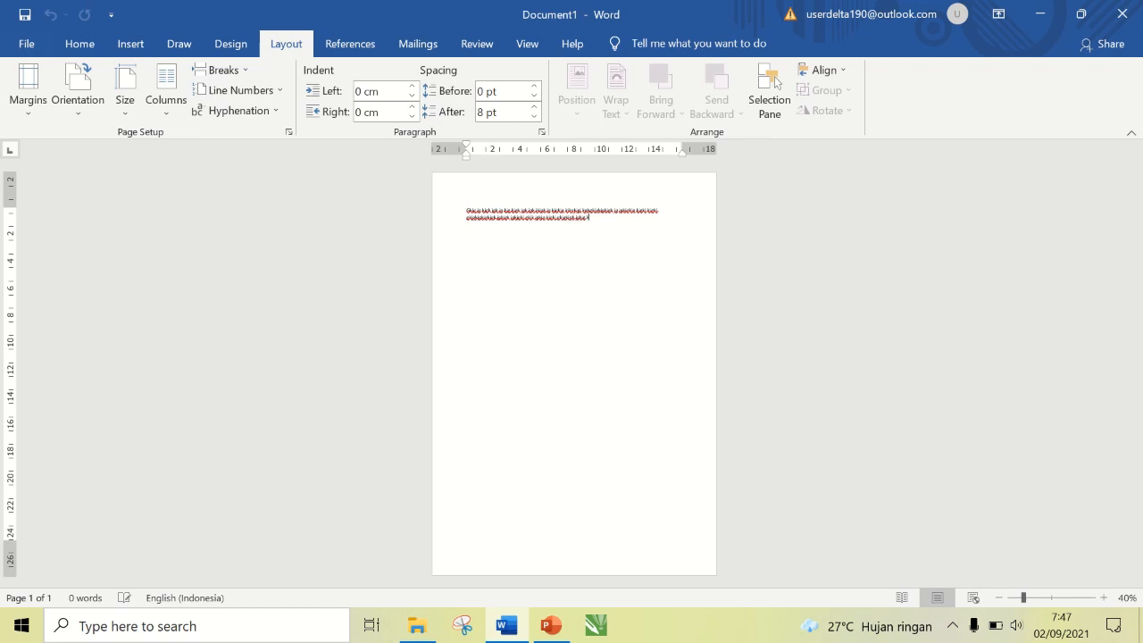
text( kjs kjsks)
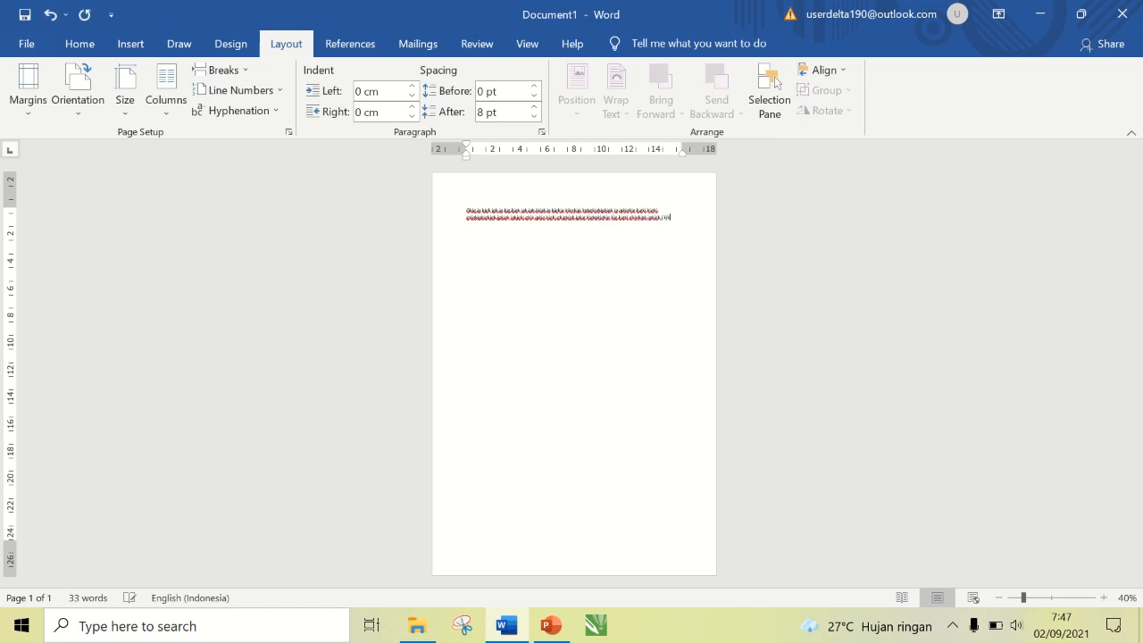
text( ol kjsl)
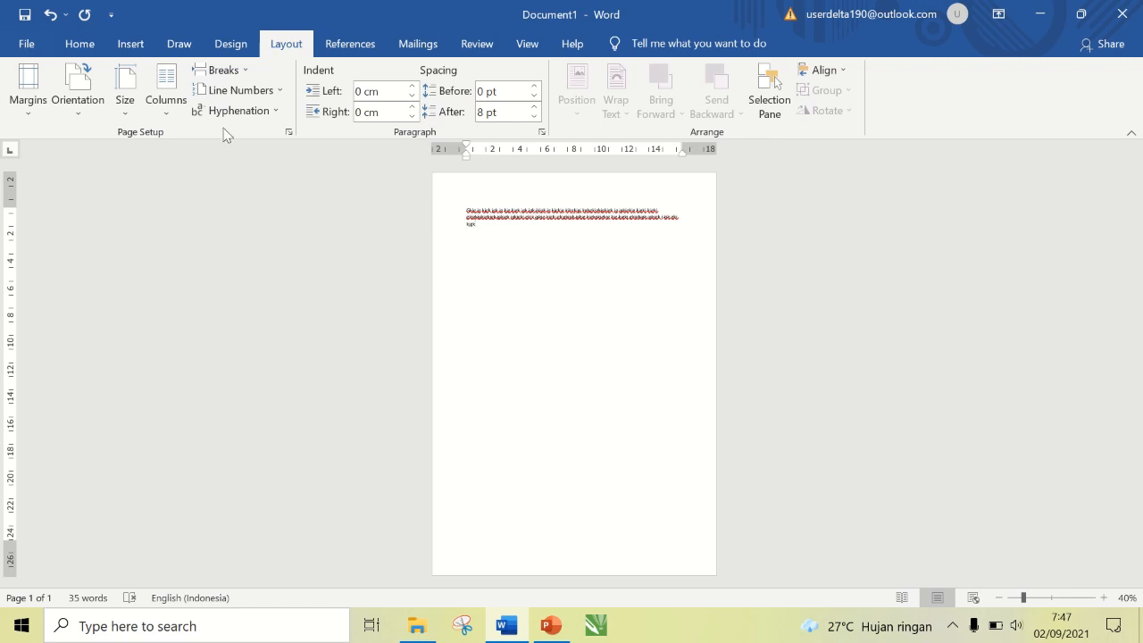
Set the top page margin to 0,8 cm for the whole document in Page Setup.
click(289, 131)
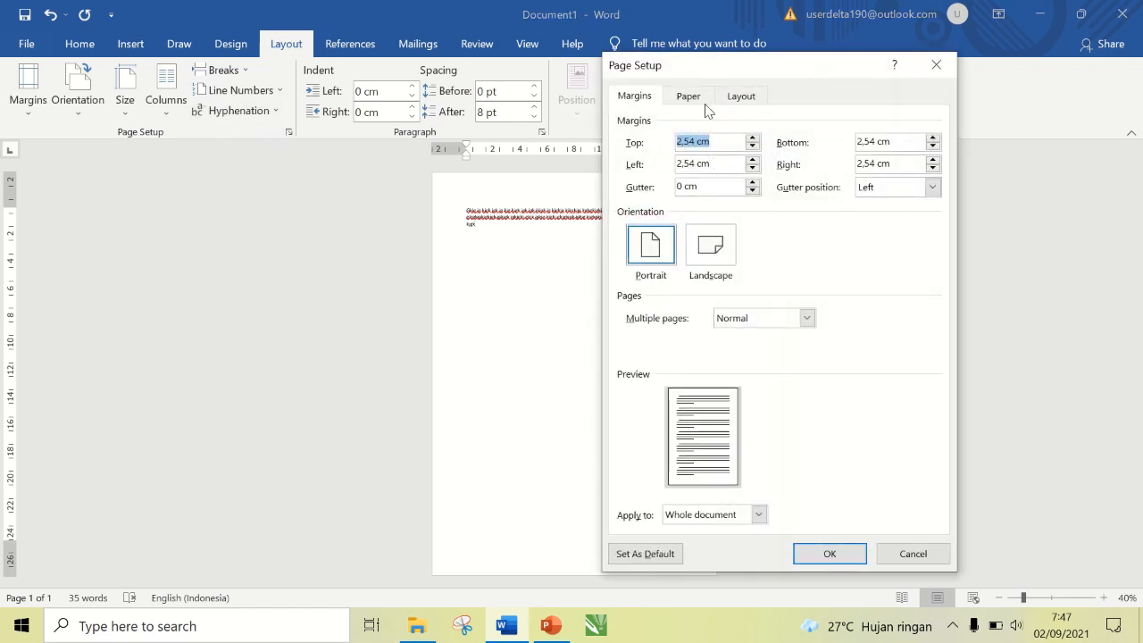
drag(719, 72, 896, 107)
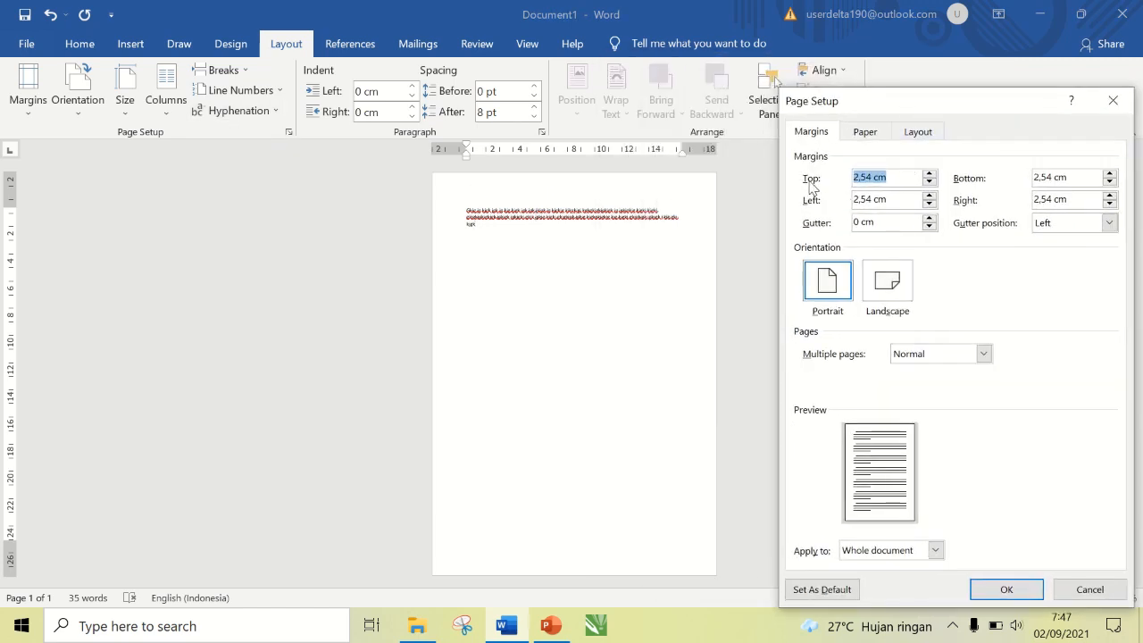
click(929, 183)
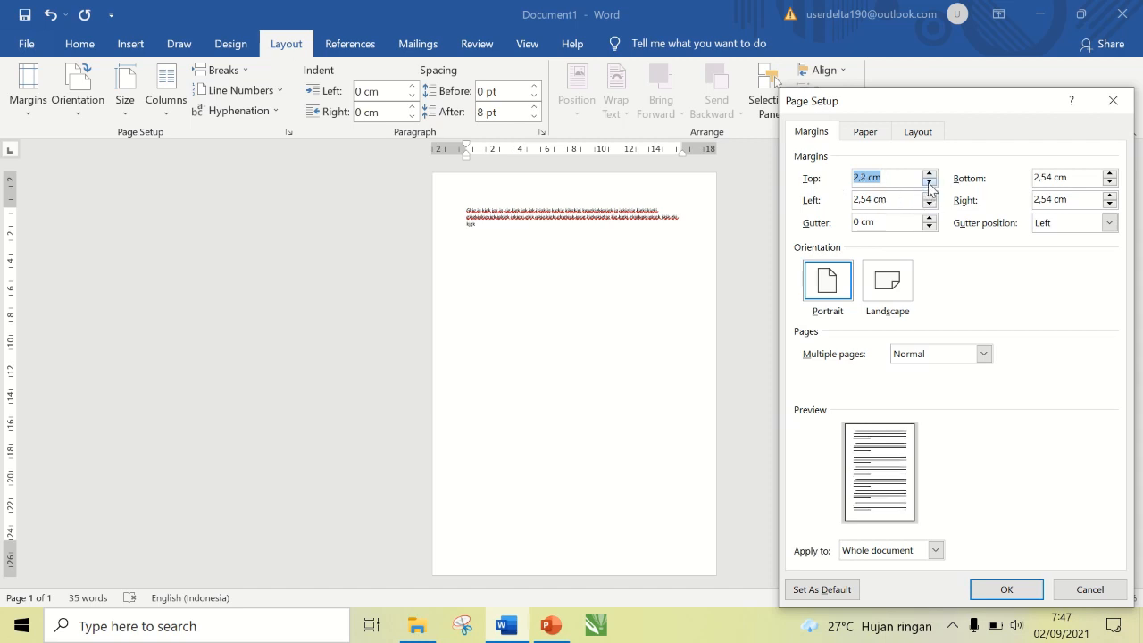
click(930, 183)
click(930, 183)
click(930, 183)
click(930, 183)
click(929, 183)
click(930, 183)
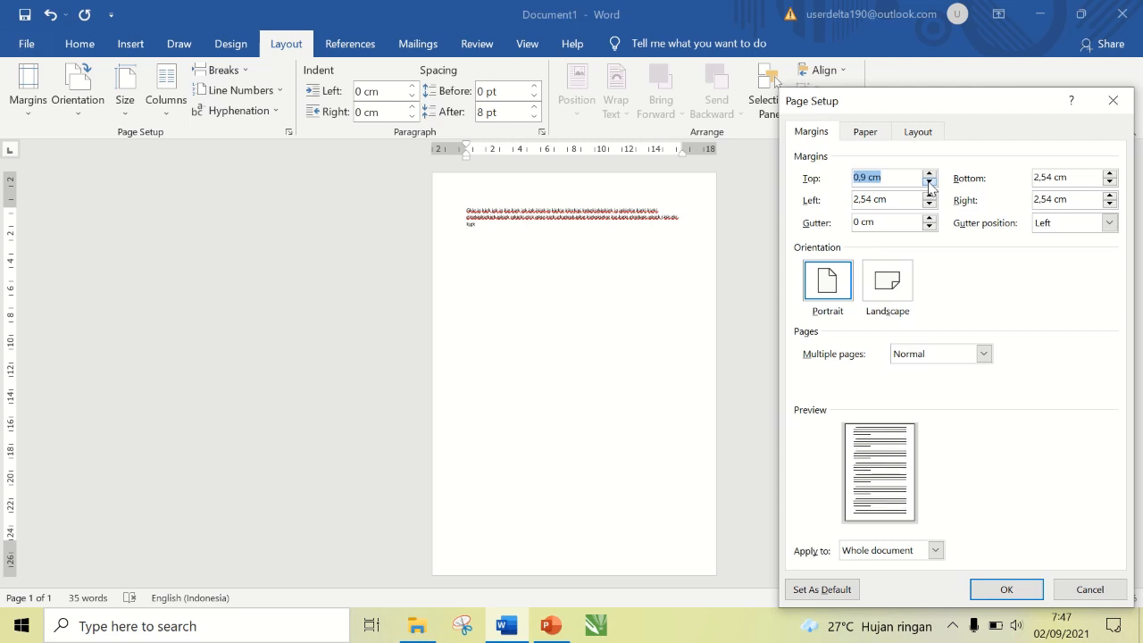
click(929, 183)
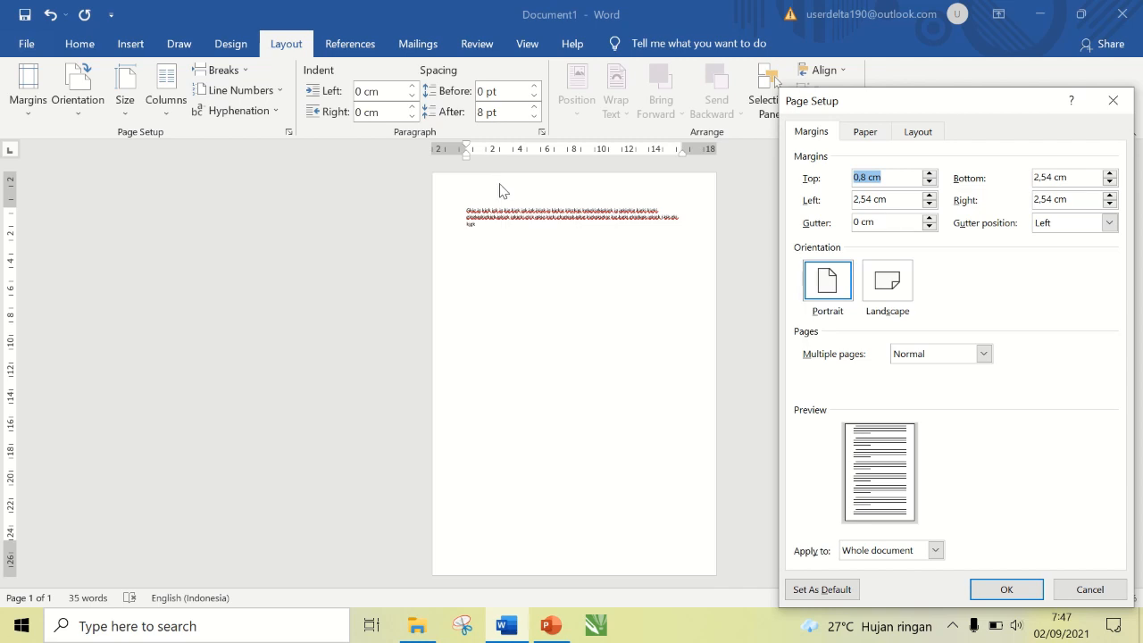
click(1004, 587)
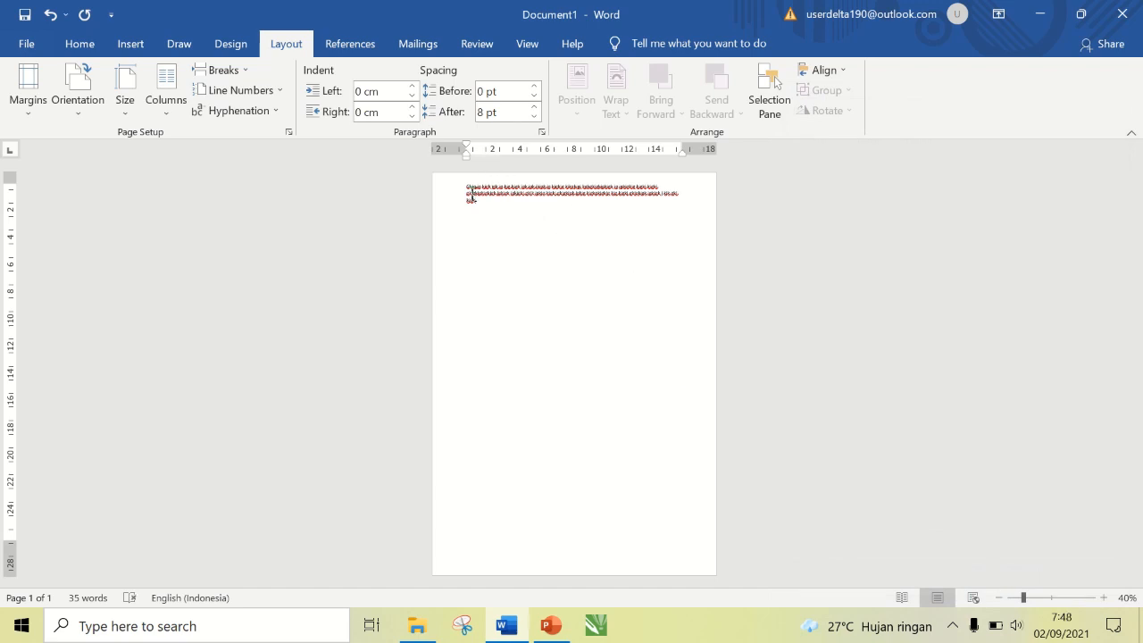
Set the left margin to 0,9 cm and the bottom margin to 0,8 cm, and narrow the right margin for the whole document.
click(288, 132)
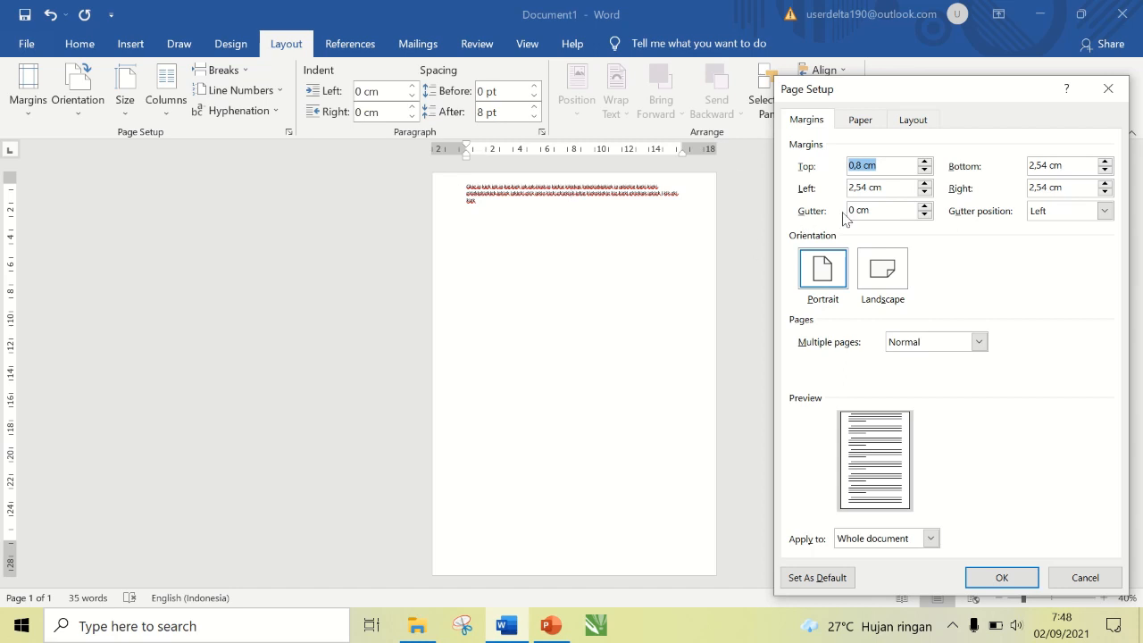
click(926, 191)
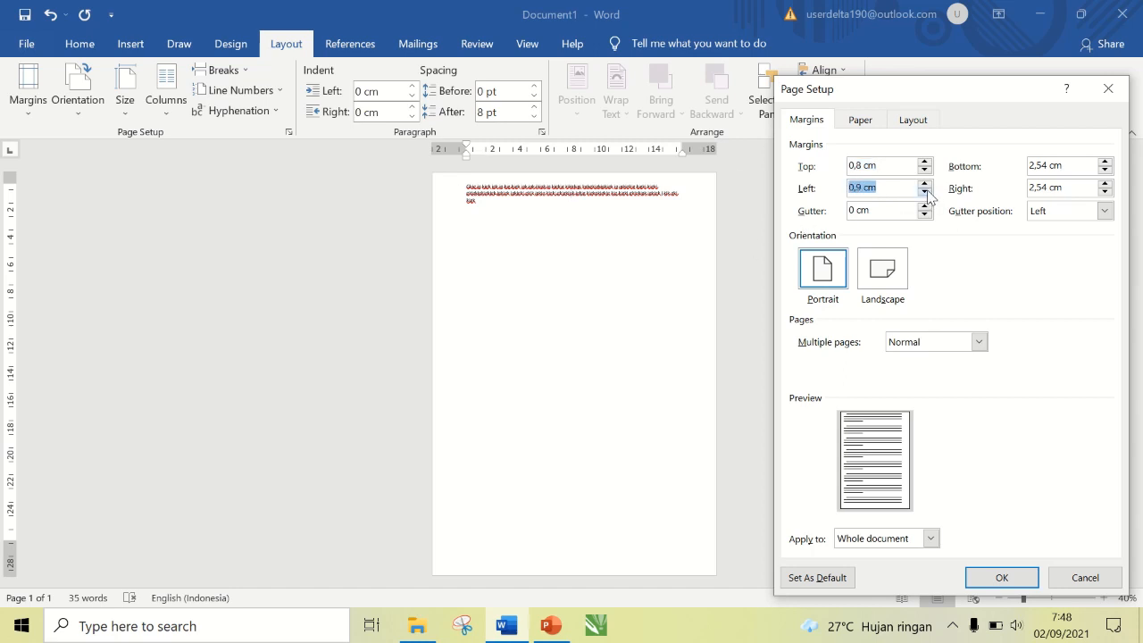
click(1106, 169)
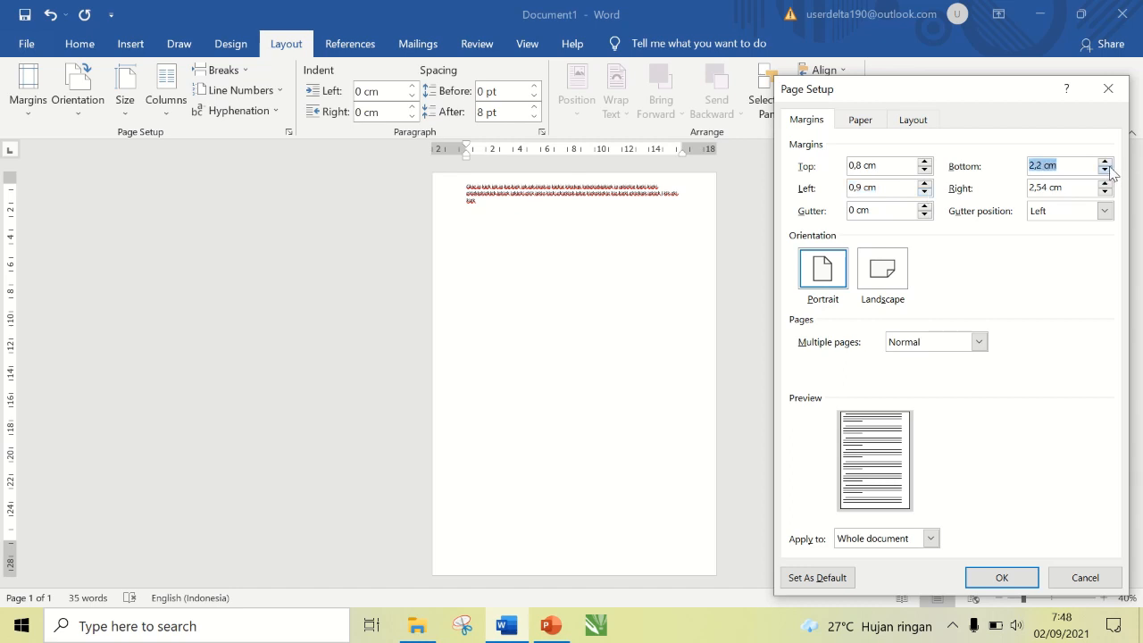
click(1105, 170)
click(1106, 192)
click(1106, 192)
click(1106, 192)
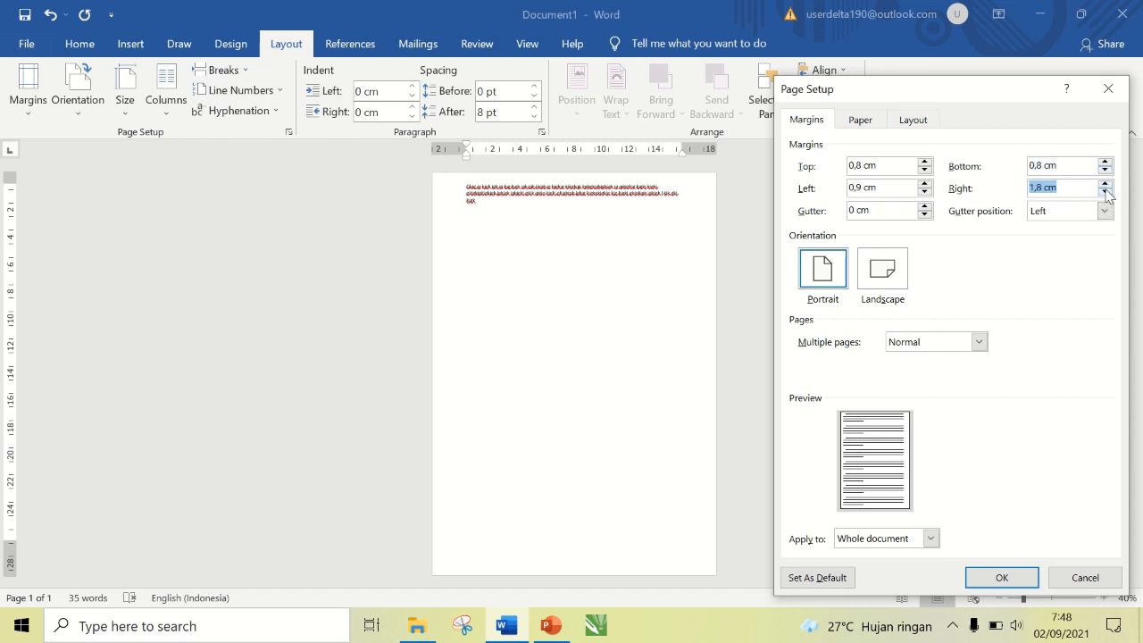
click(1106, 192)
click(1105, 192)
click(1002, 578)
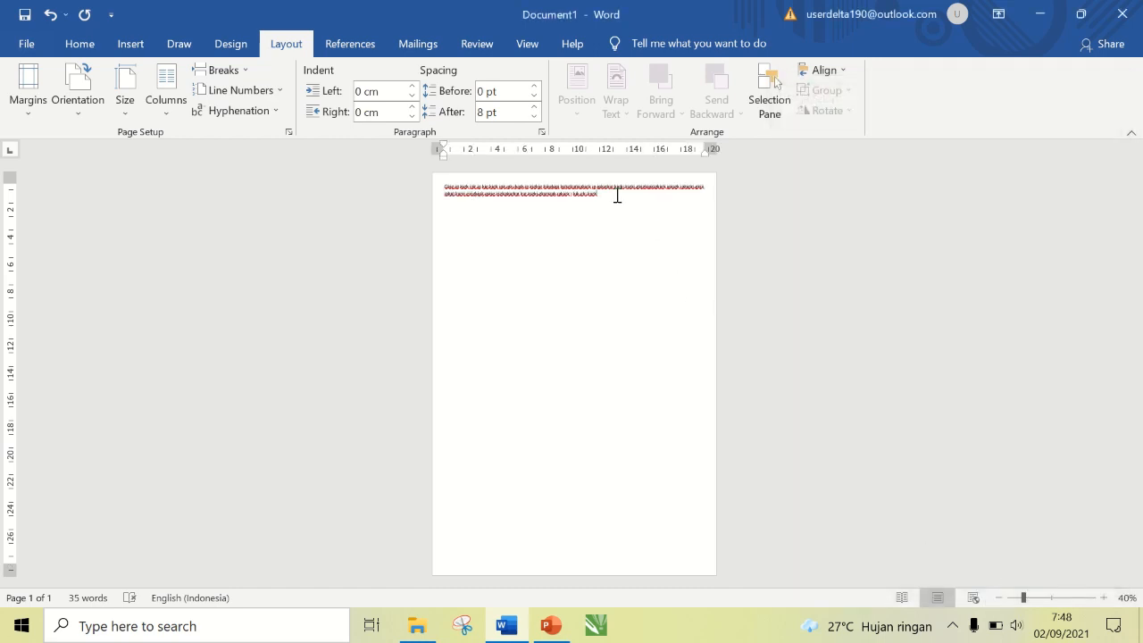
Undo the last two margin changes and redo both of them.
key(ctrl+z)
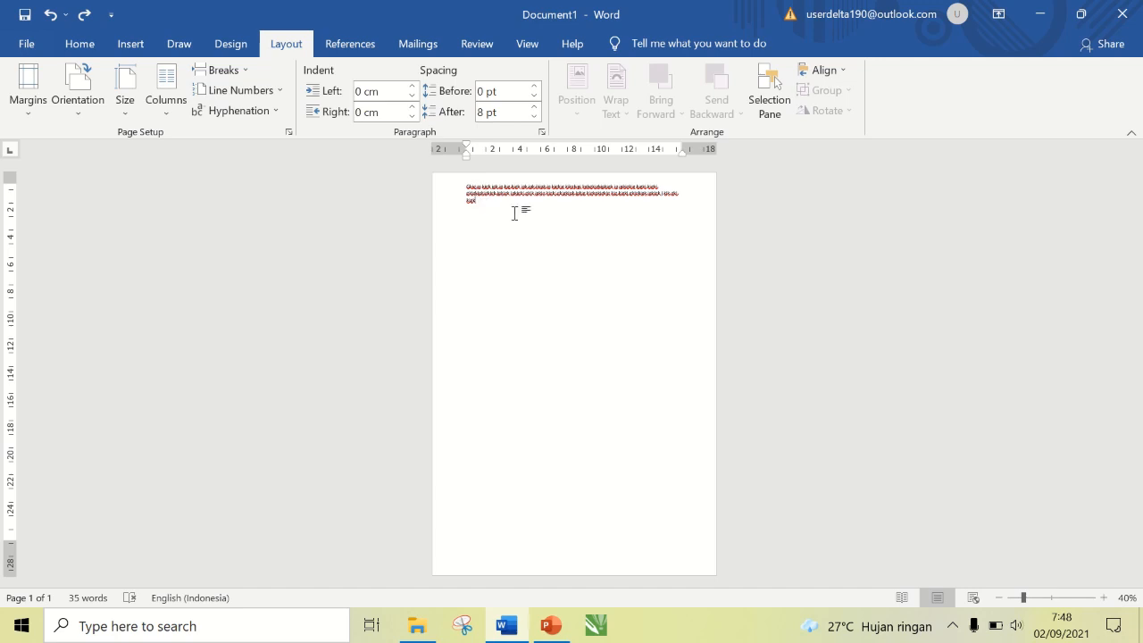
key(ctrl+z)
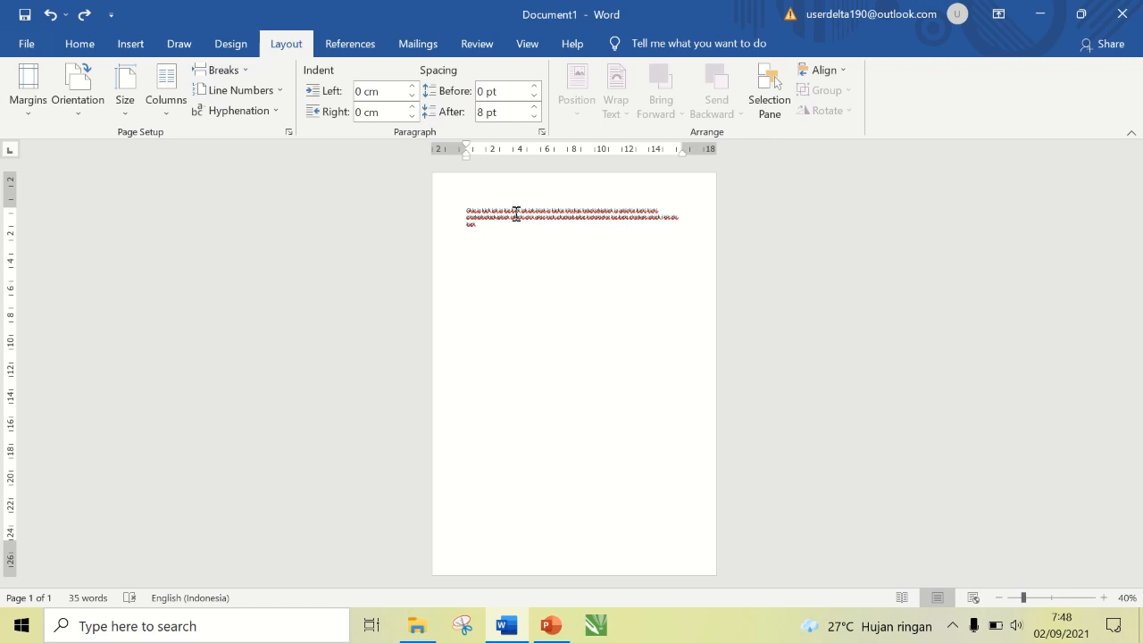
key(ctrl+y)
key(ctrl+y)
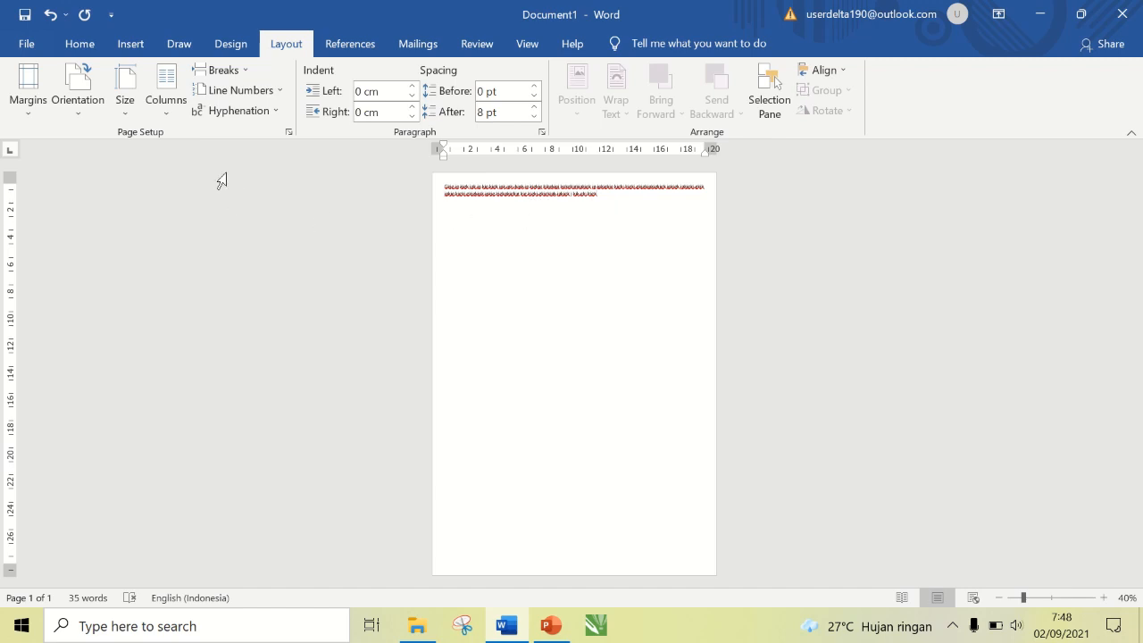
Switch the whole document to landscape orientation in Page Setup.
click(288, 131)
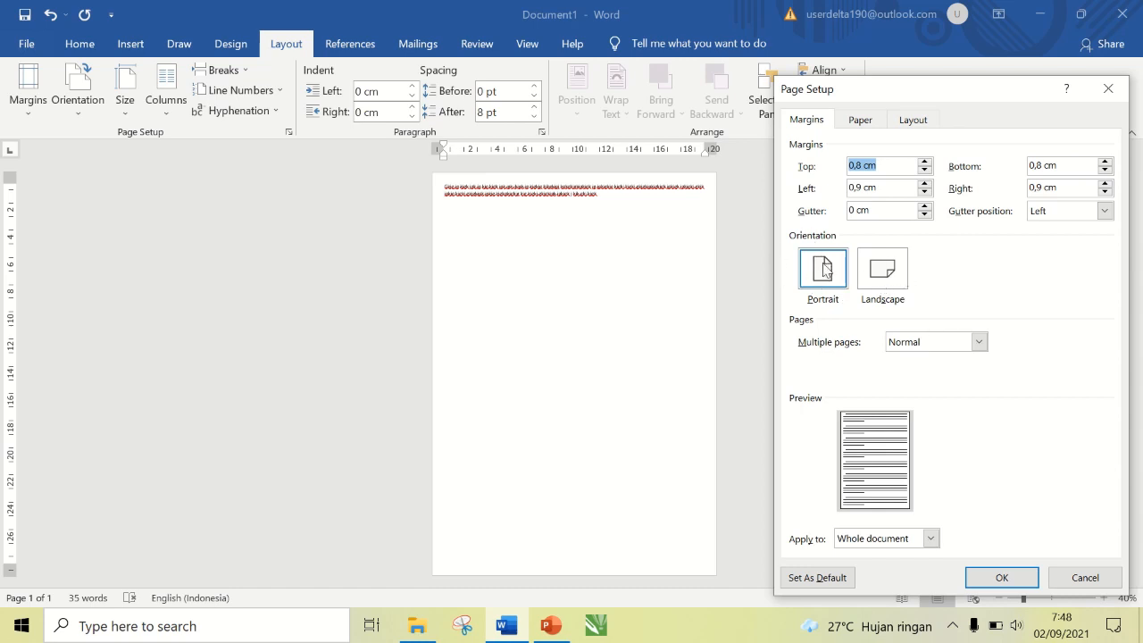
click(889, 282)
click(831, 279)
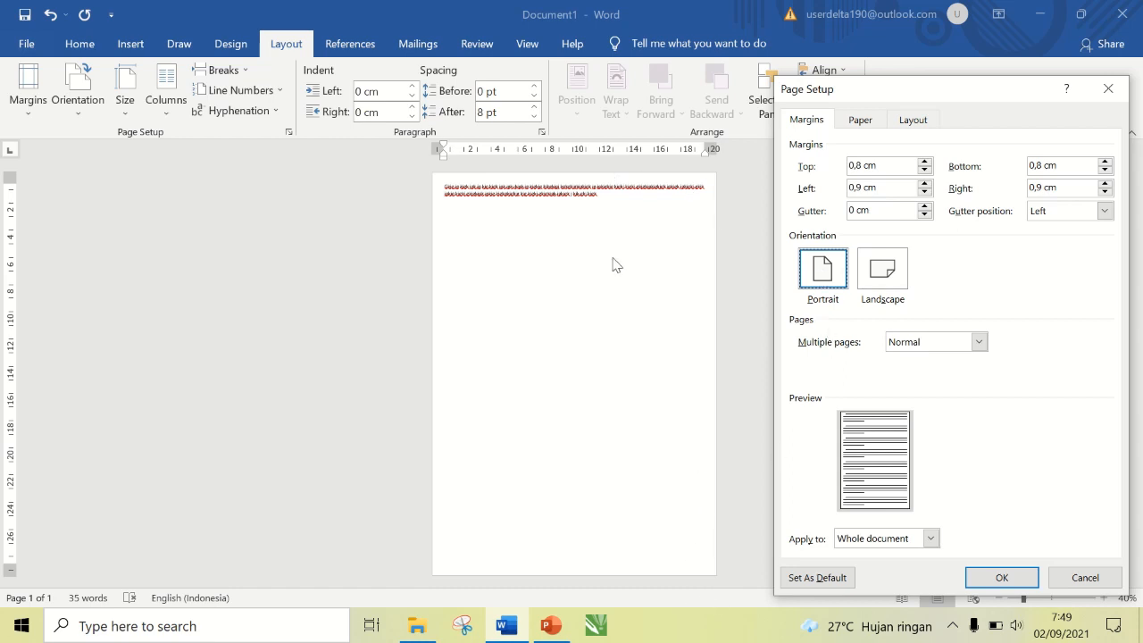
click(890, 278)
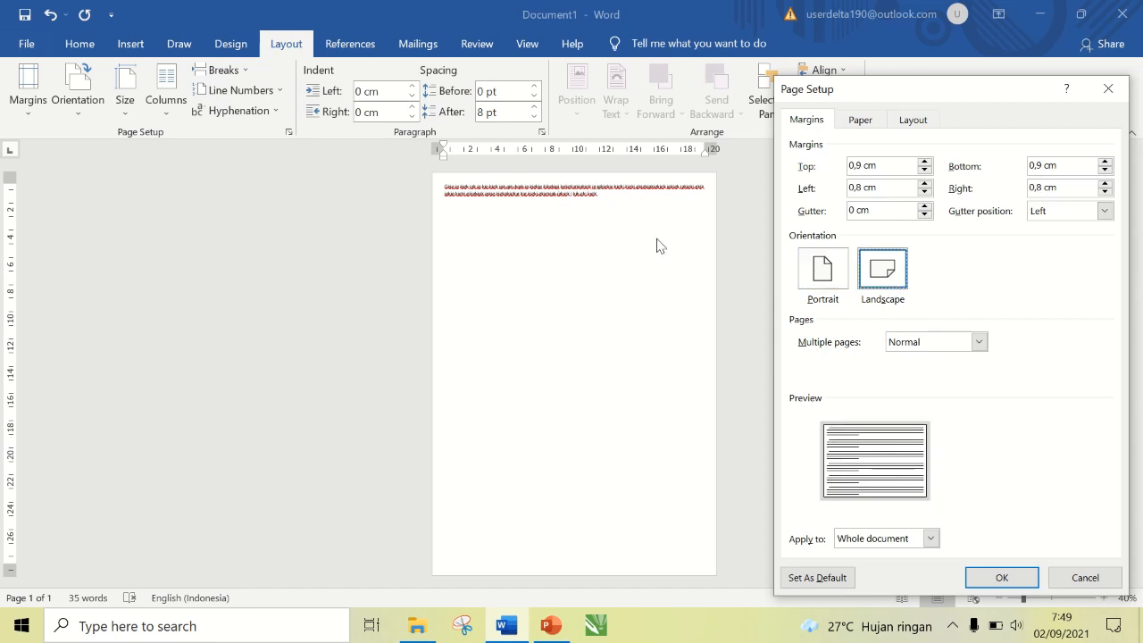
click(1002, 579)
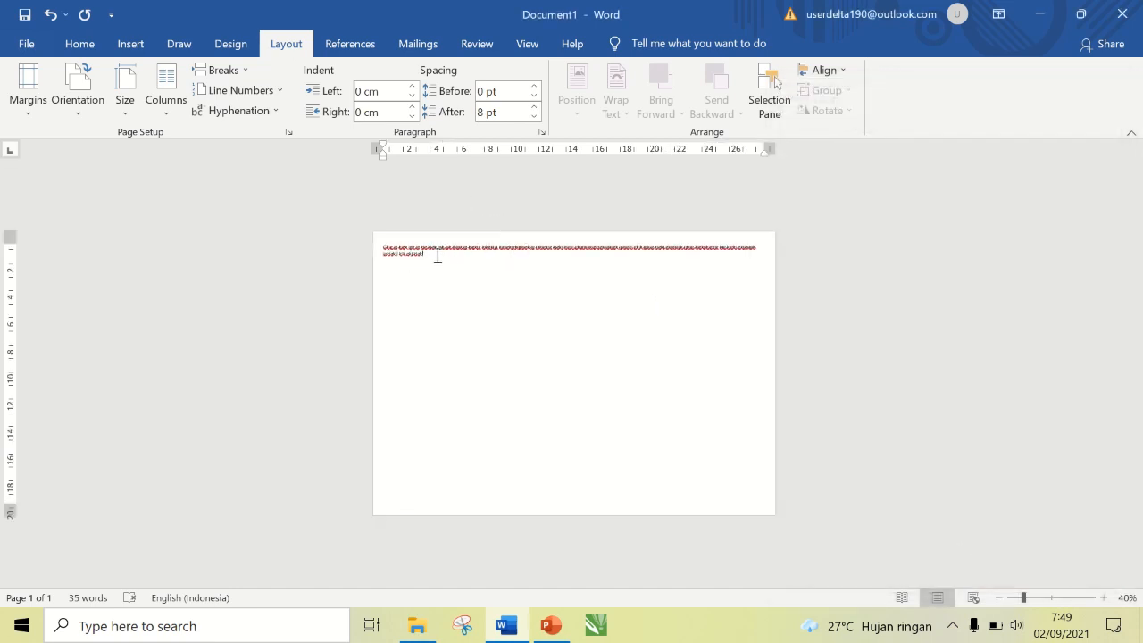
Return the whole document to portrait orientation.
click(289, 131)
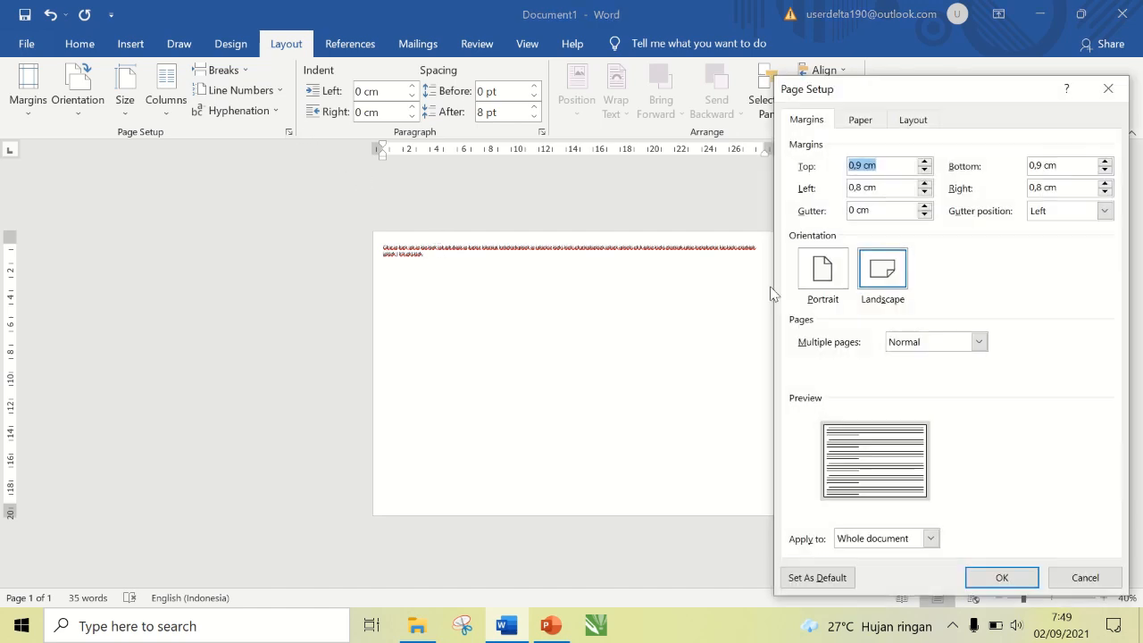
click(829, 278)
click(1000, 577)
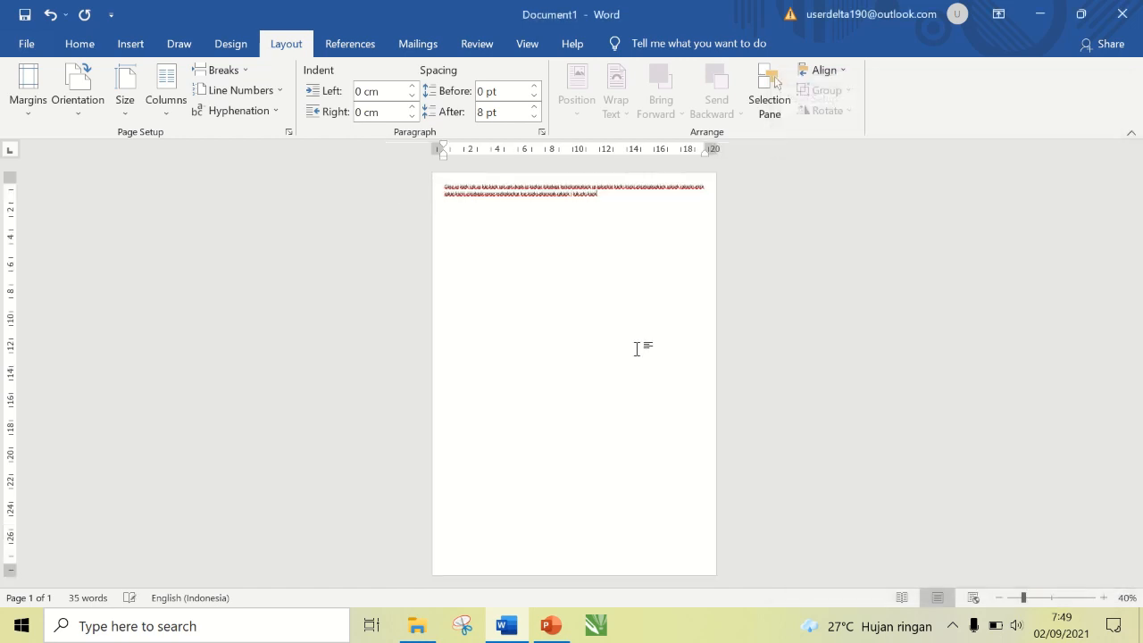
Apply landscape orientation to the whole document once more and switch it back to portrait.
click(289, 132)
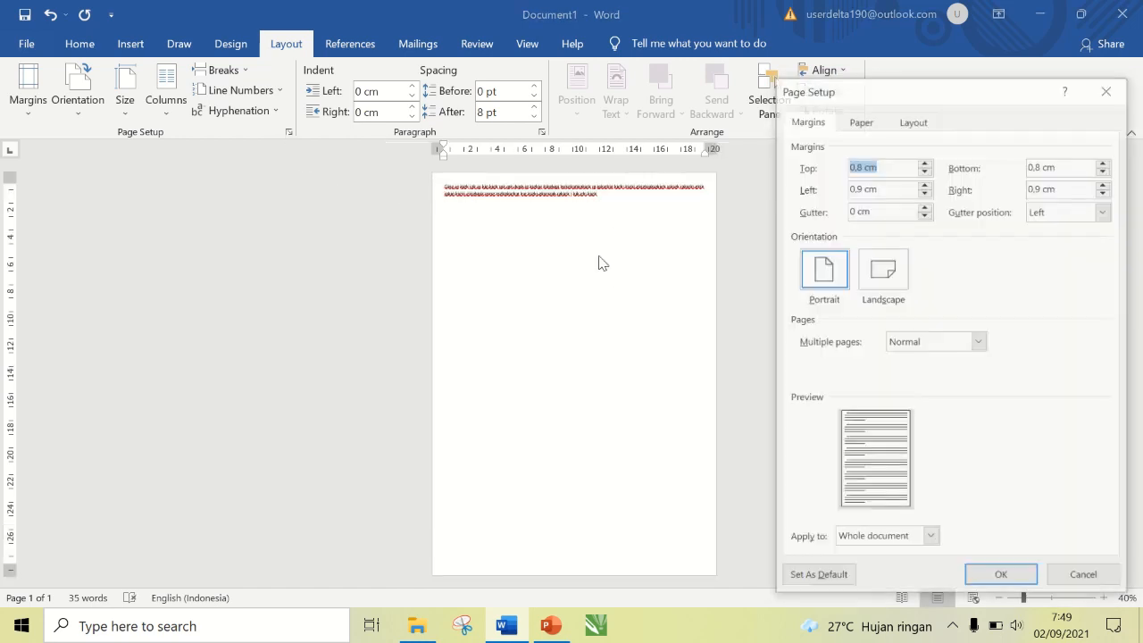
click(889, 270)
click(1002, 577)
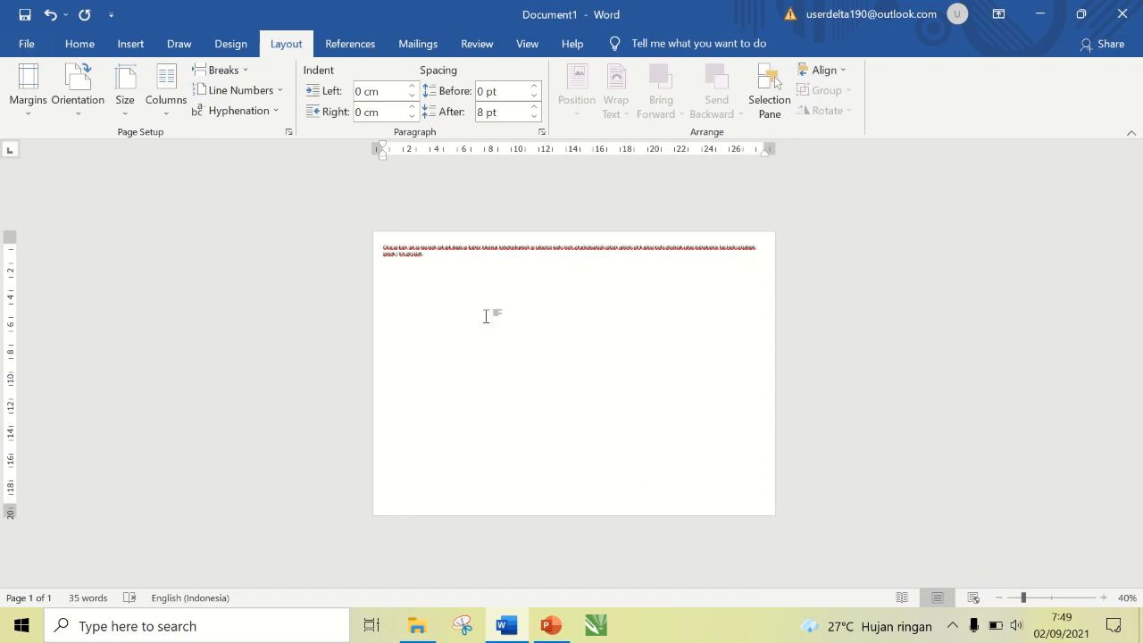
click(289, 132)
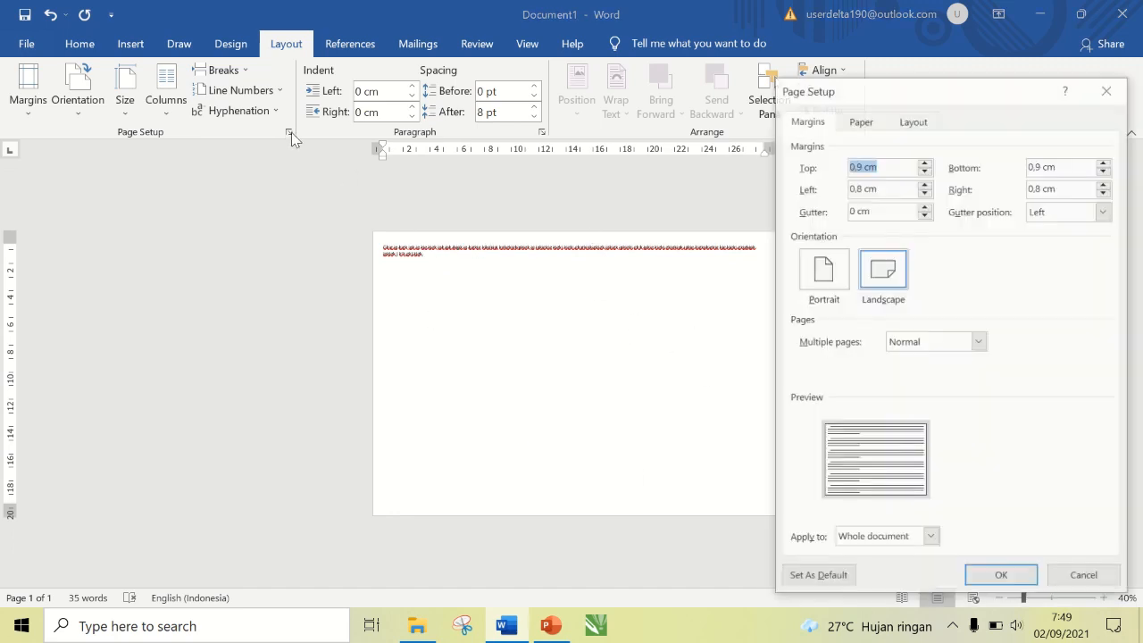
click(823, 276)
click(1010, 577)
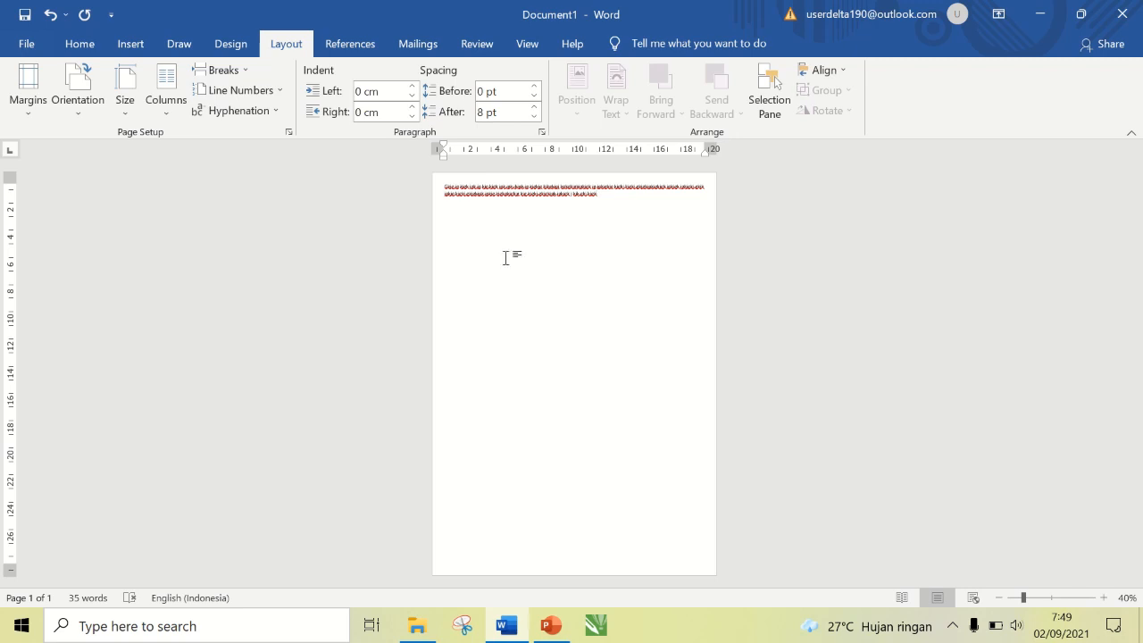
Choose Custom size as the paper size in the Page Setup paper settings.
click(288, 132)
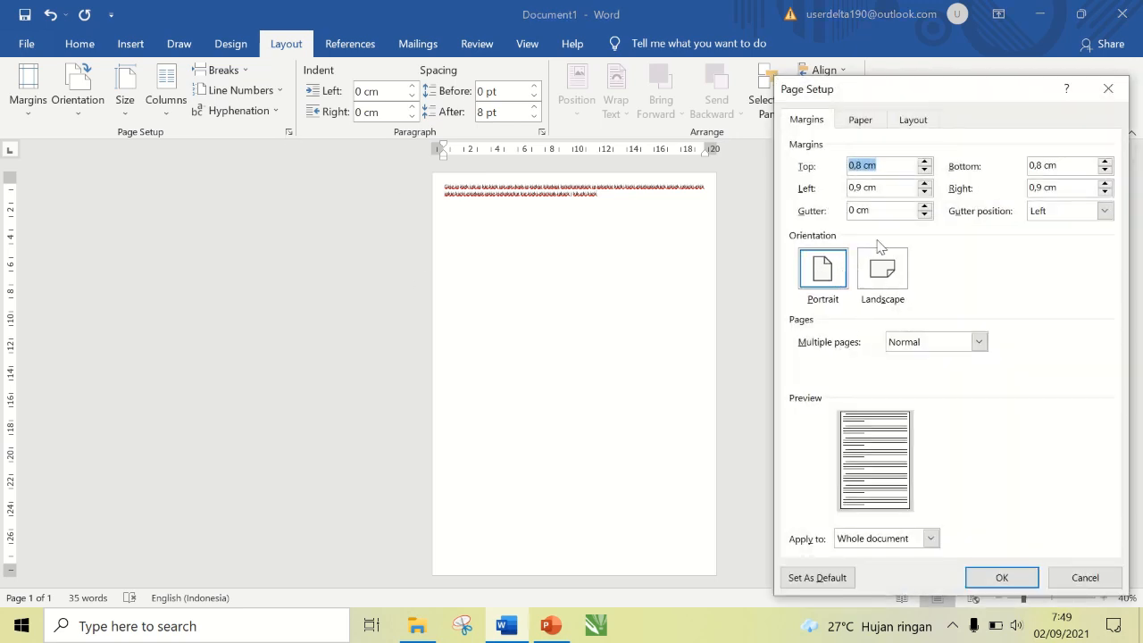
click(860, 121)
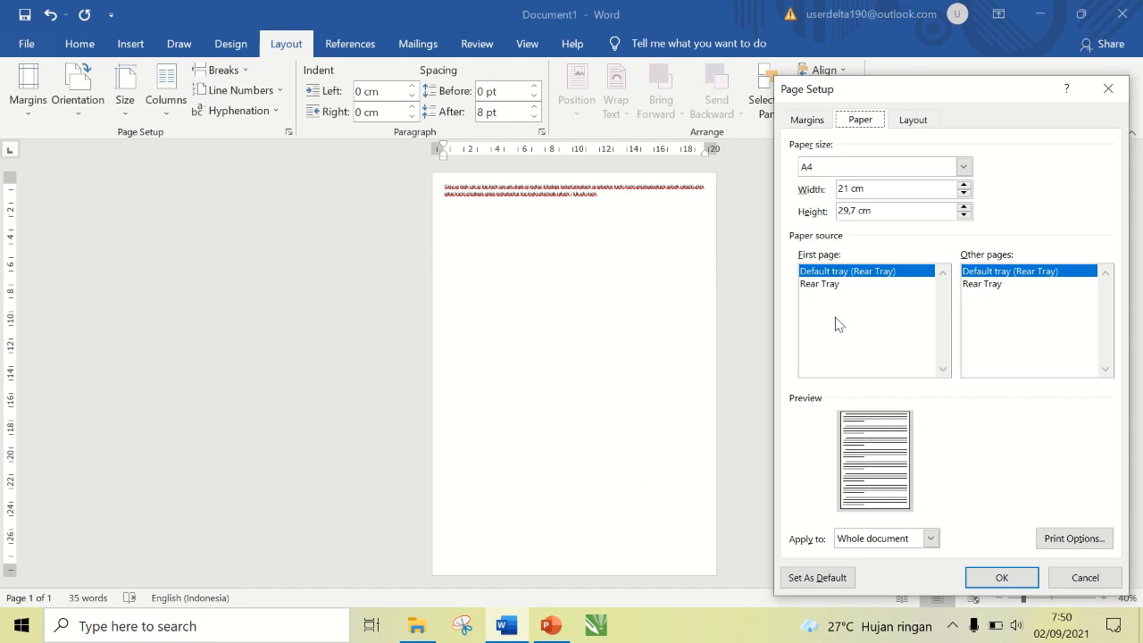
click(964, 167)
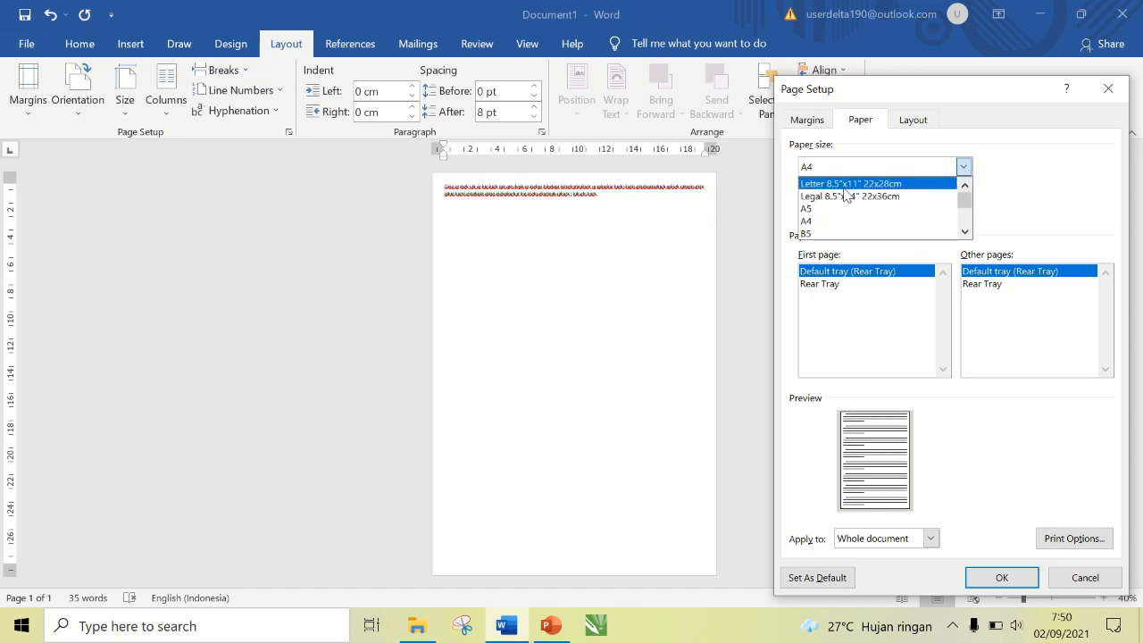
mouse_move(968, 233)
mouse_down()
mouse_move(970, 203)
mouse_move(967, 233)
mouse_up()
click(965, 232)
click(965, 233)
click(966, 233)
click(966, 233)
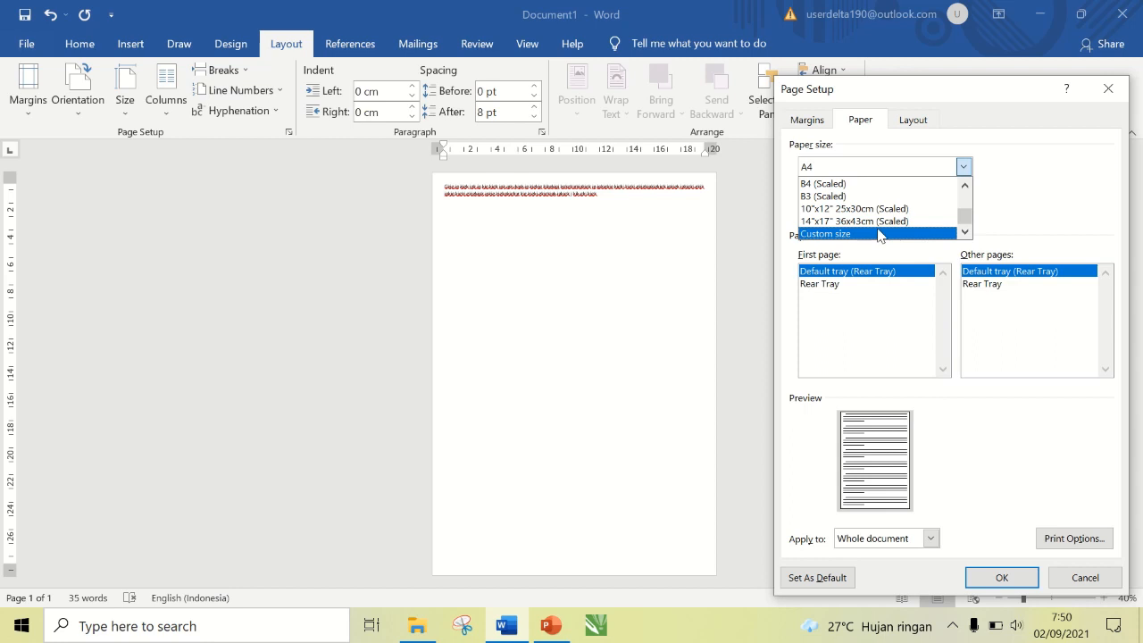
click(880, 234)
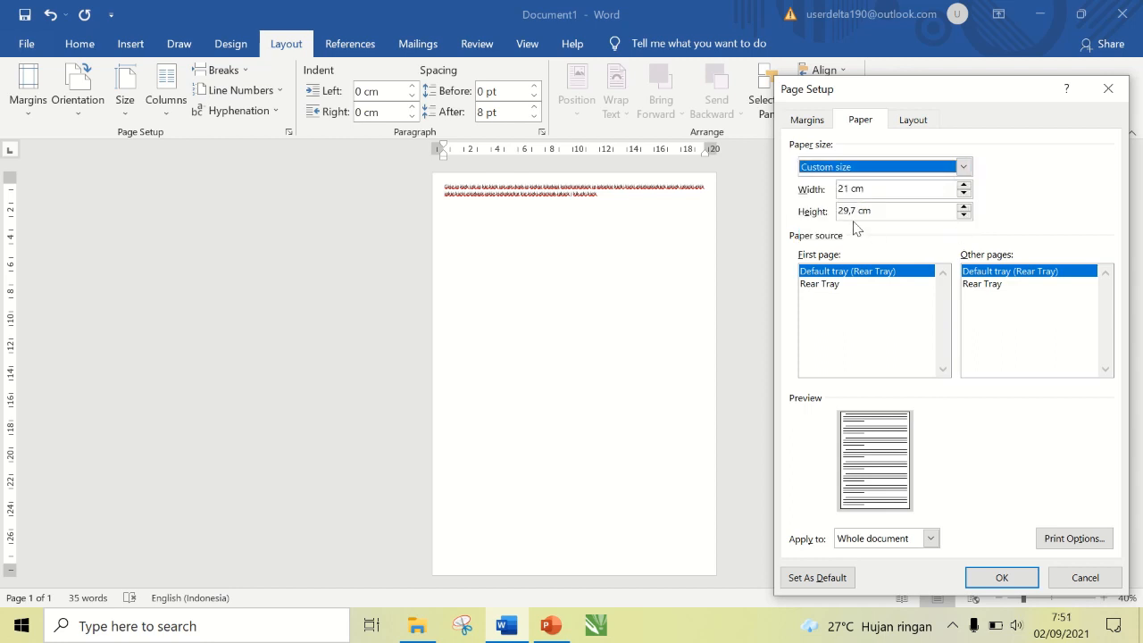
Set the paper height to 33 cm for the whole document and check the page down to its lower edge.
click(858, 209)
drag(857, 209, 834, 208)
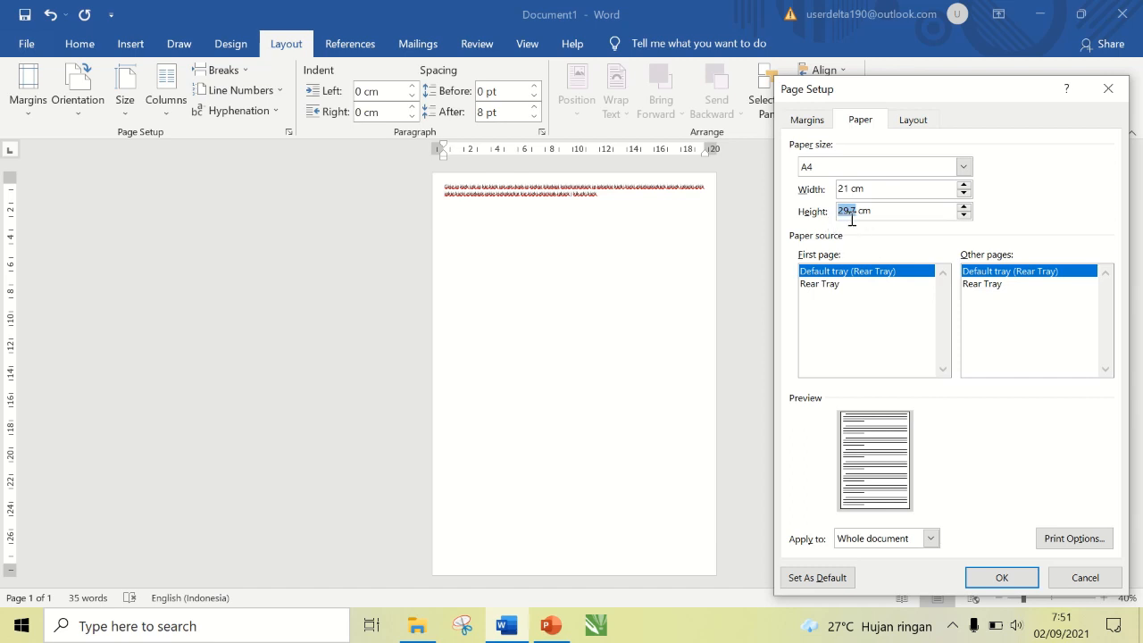
text(33)
click(995, 577)
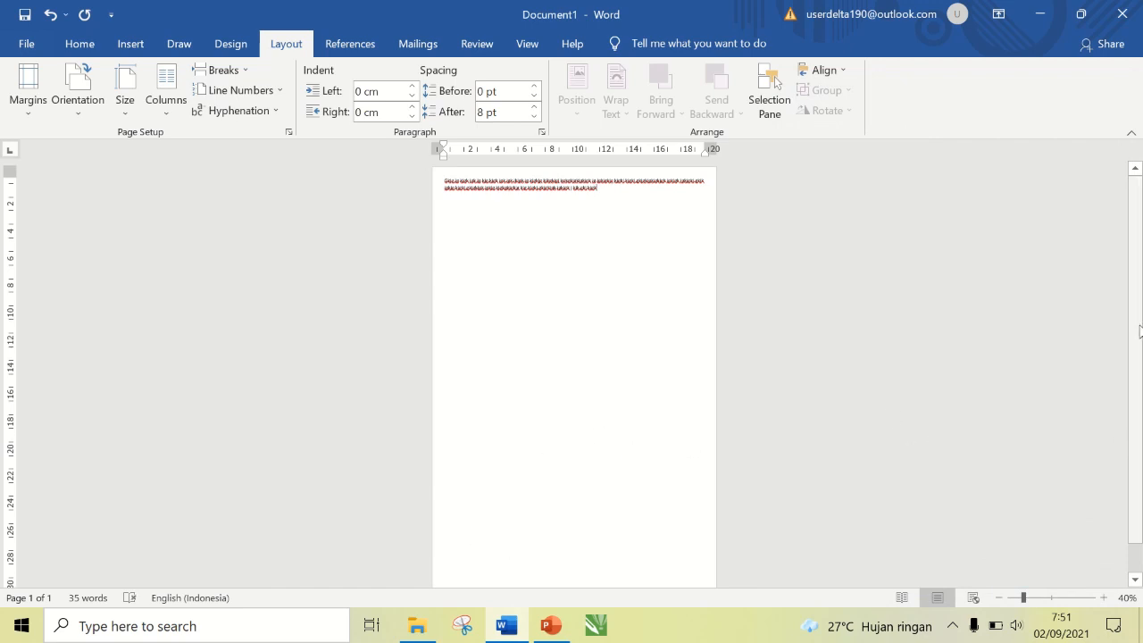
mouse_move(1138, 325)
mouse_down()
mouse_move(1136, 347)
mouse_move(1134, 333)
mouse_up()
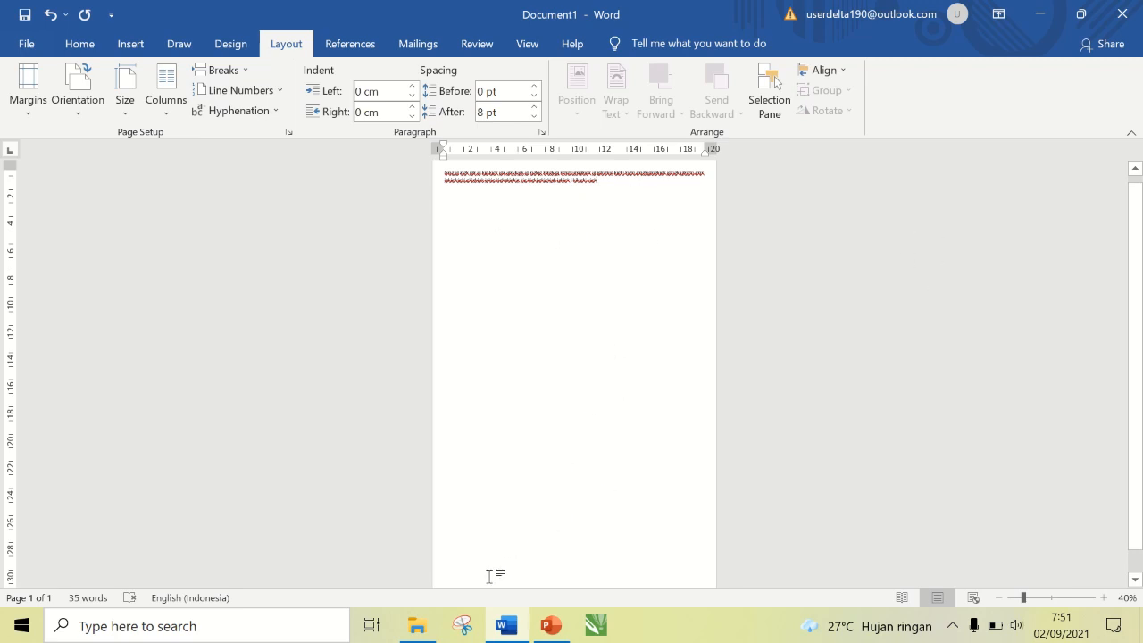
drag(1137, 490, 1136, 514)
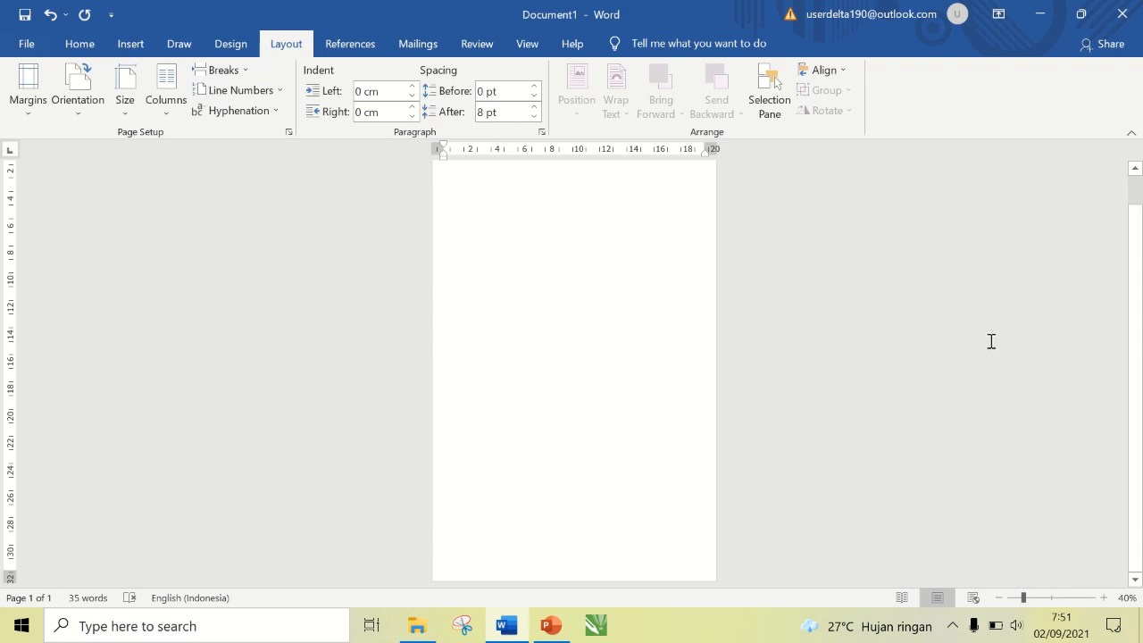
scroll(1139, 541, up, 2)
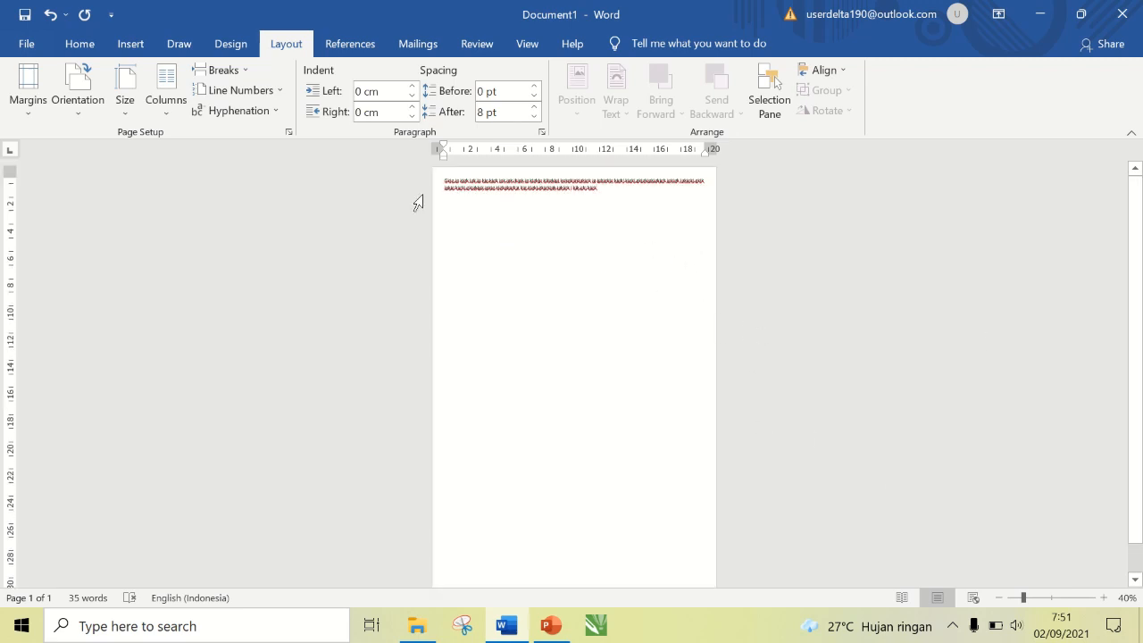
Review the margin, paper and orientation settings in Page Setup, and leave it without changes.
click(289, 132)
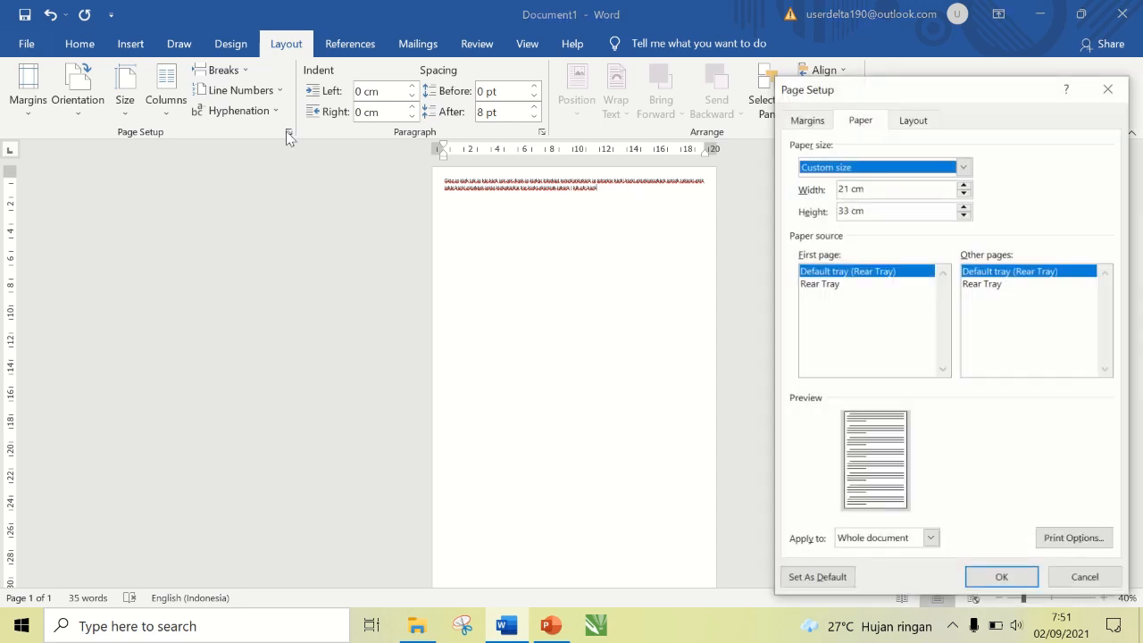
click(806, 120)
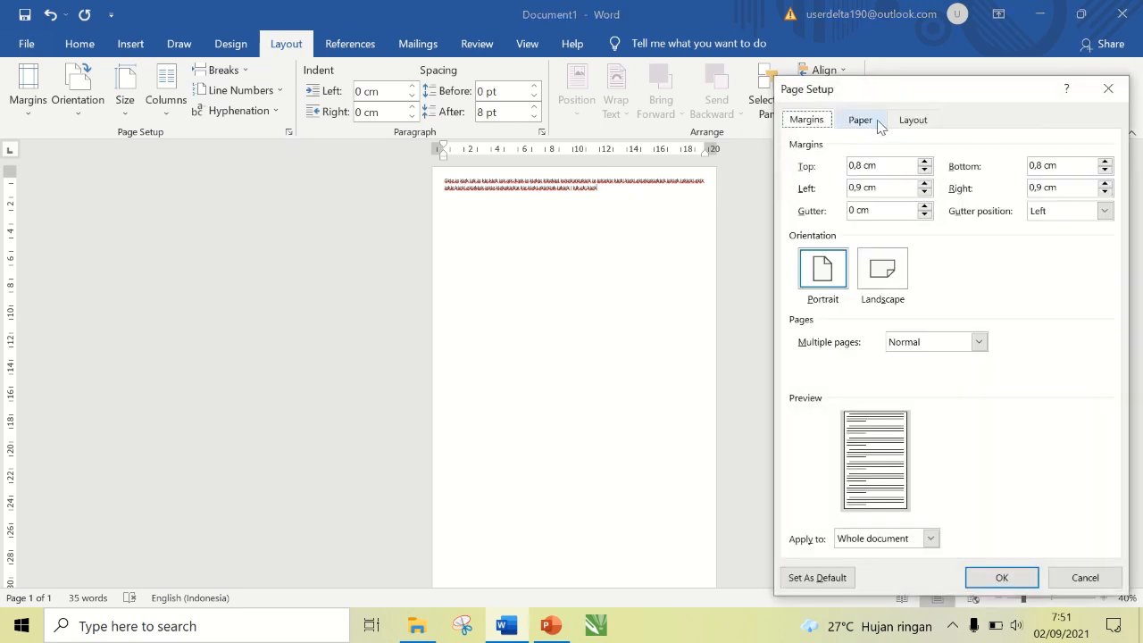
click(861, 120)
click(808, 119)
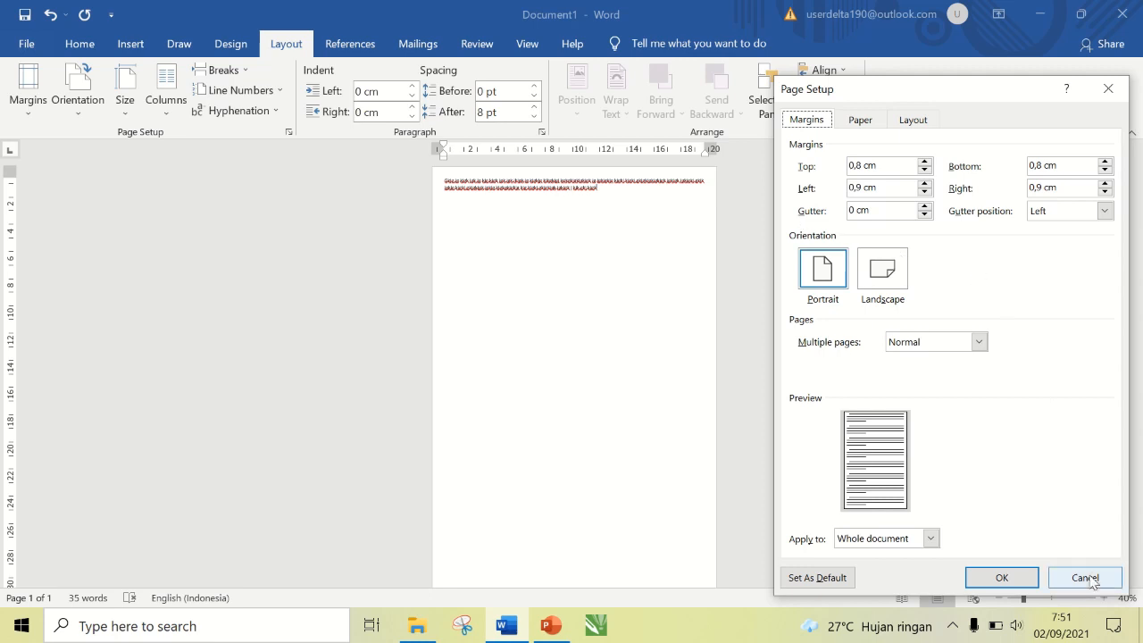
click(892, 277)
click(825, 264)
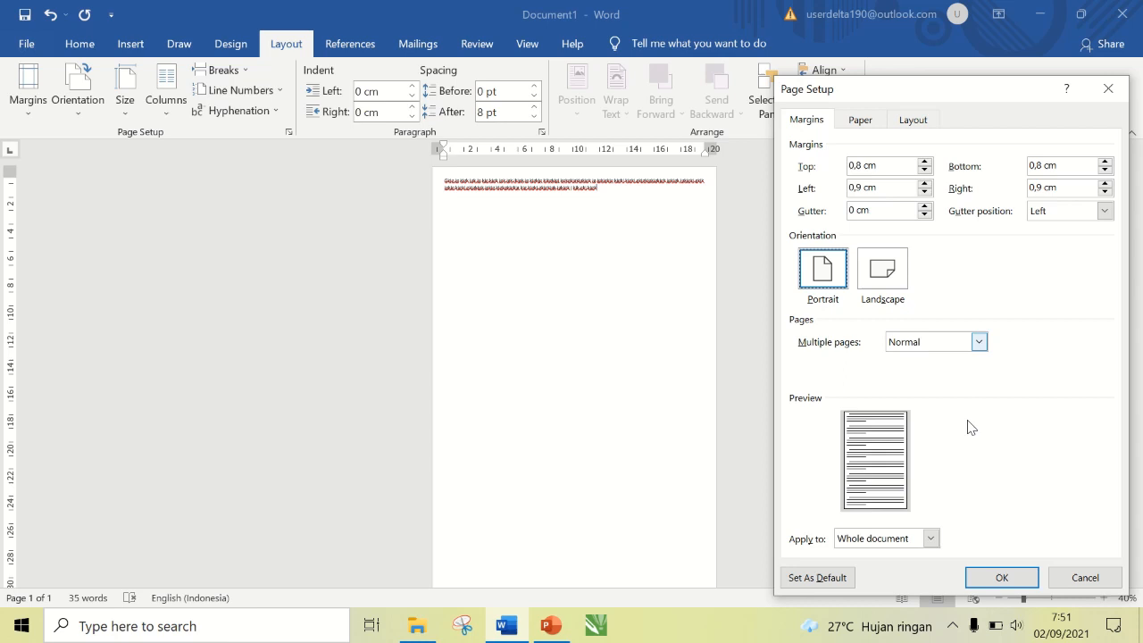
click(1082, 578)
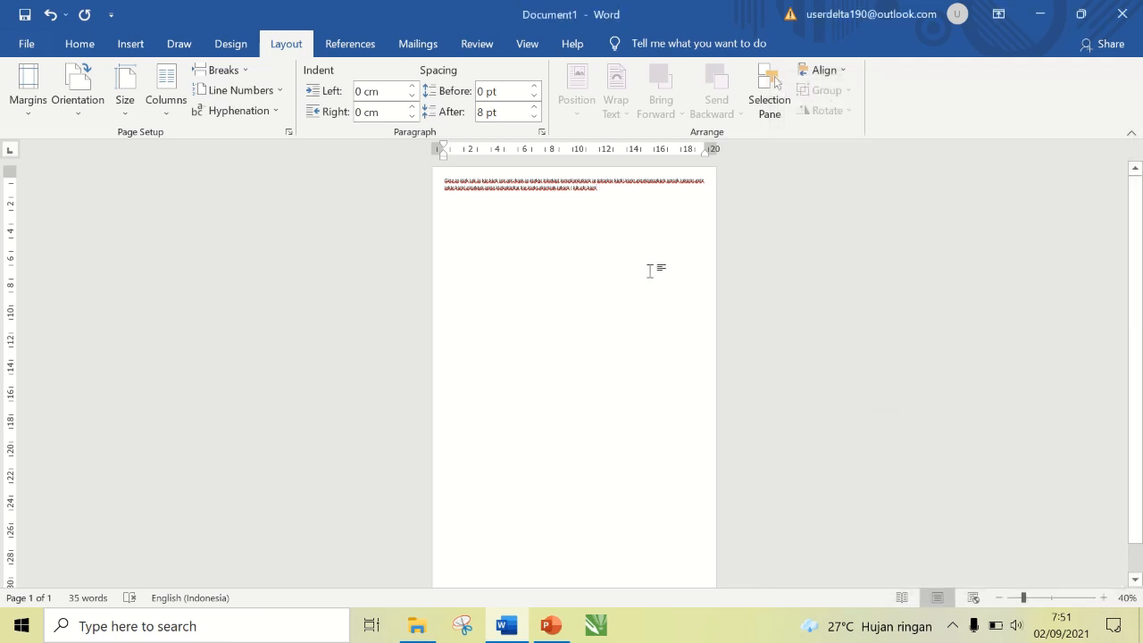
Delete all the sample text from the document.
key(ctrl+a)
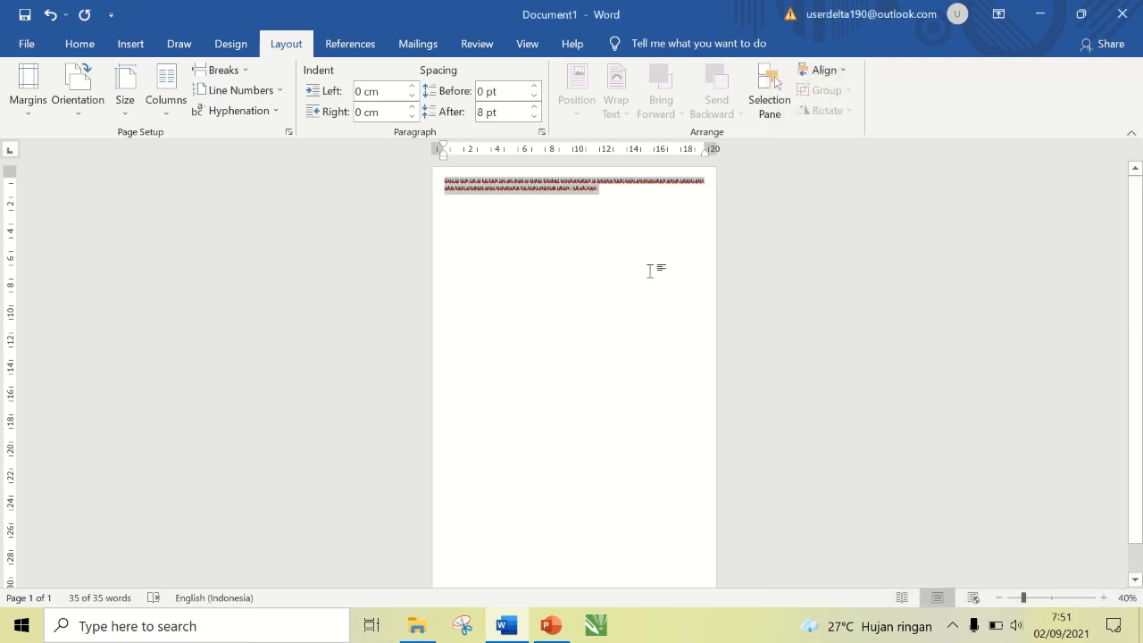
key(Delete)
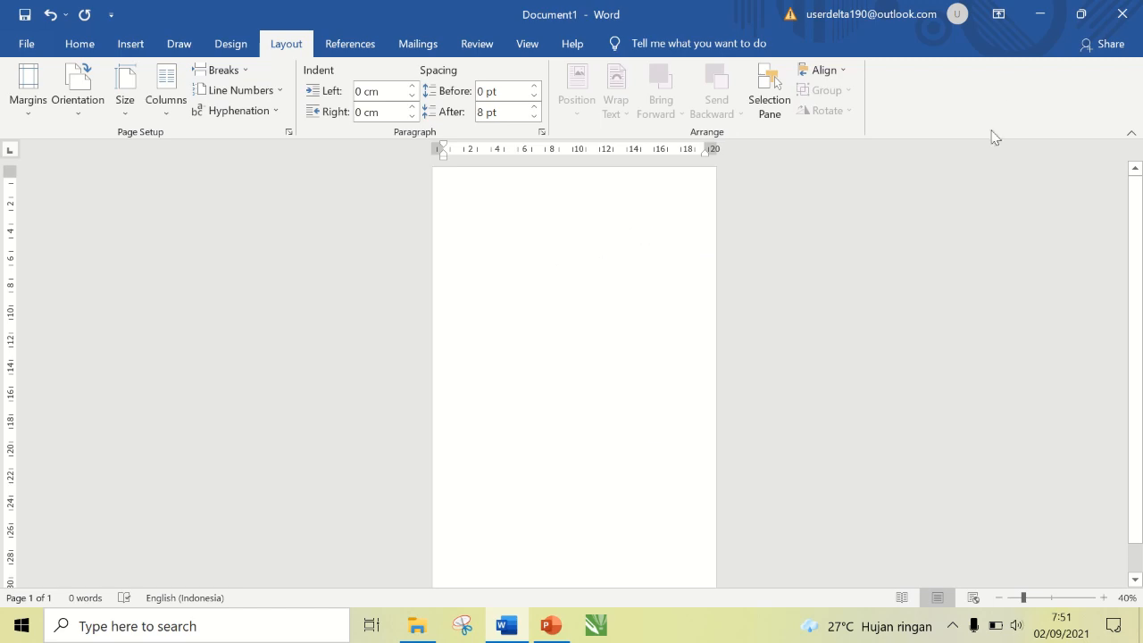
Minimize the document, switch to Google Chrome and search Google for "hidup sehat".
click(1040, 14)
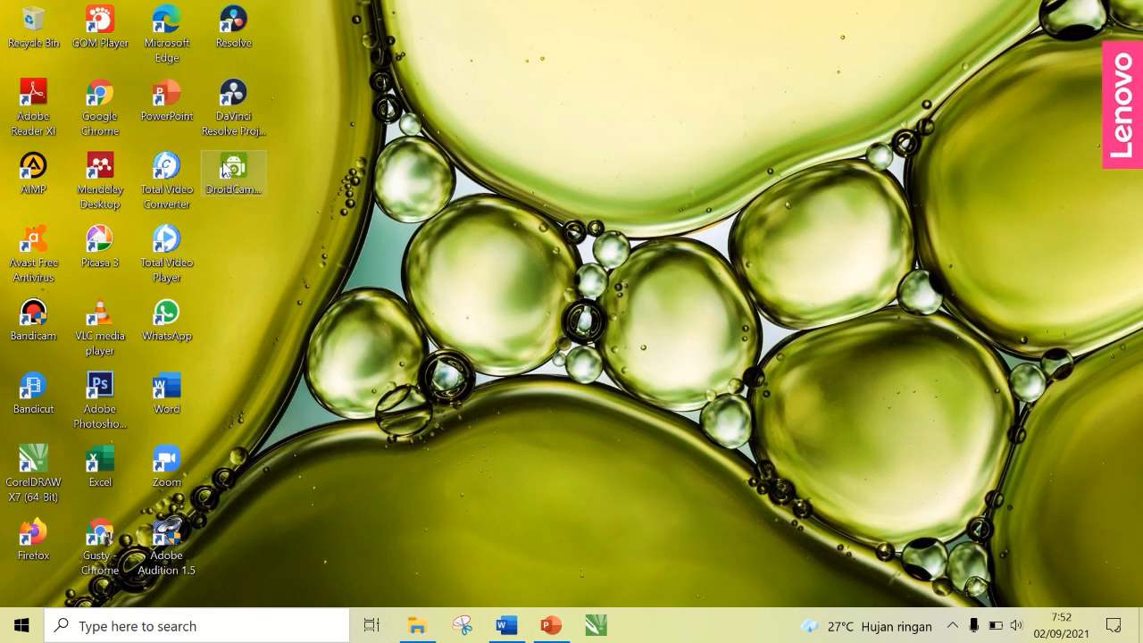
double_click(99, 100)
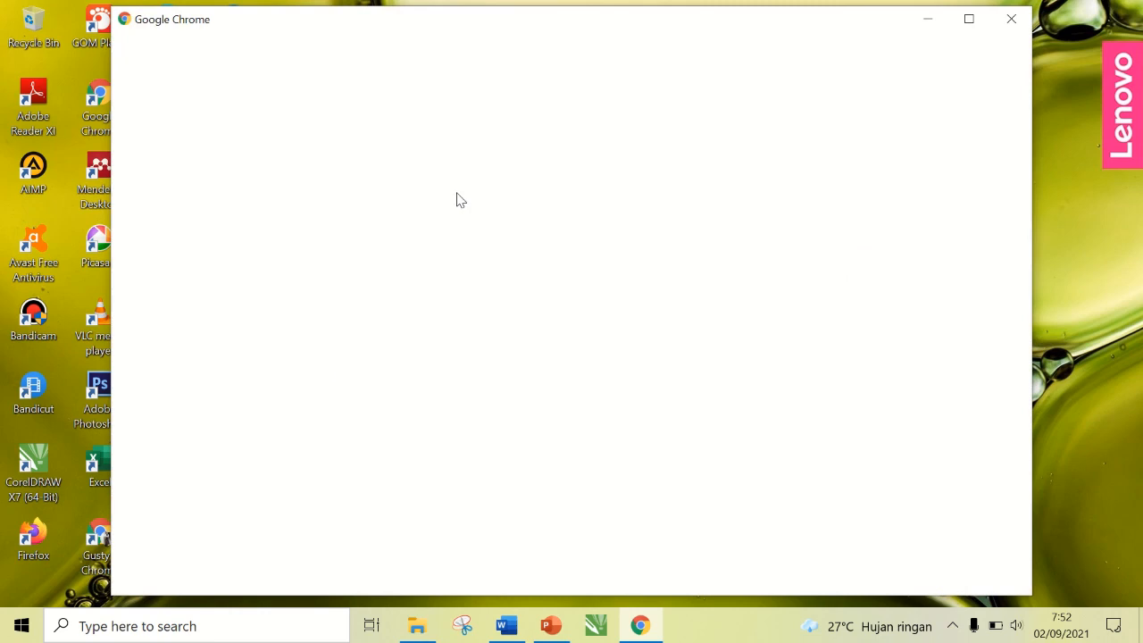
click(645, 287)
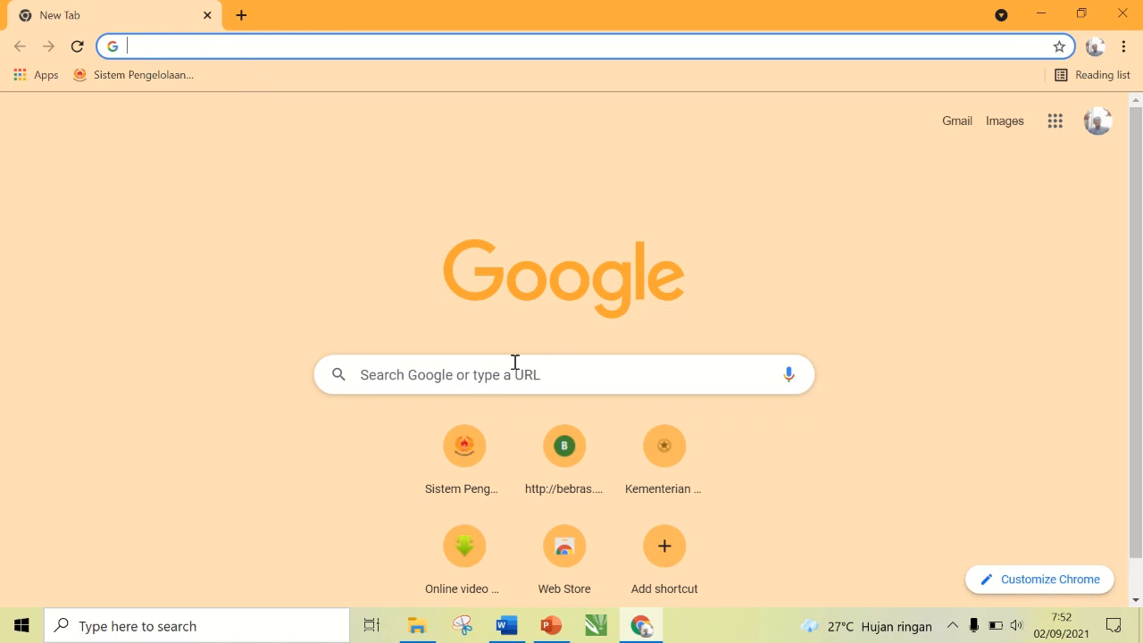
click(457, 373)
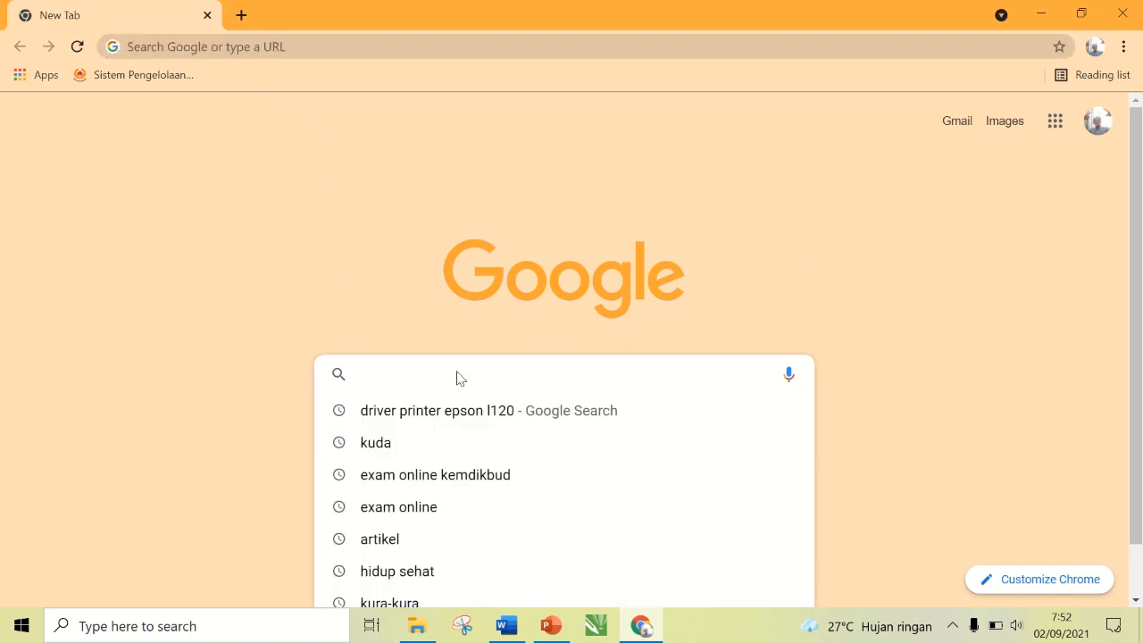
click(436, 570)
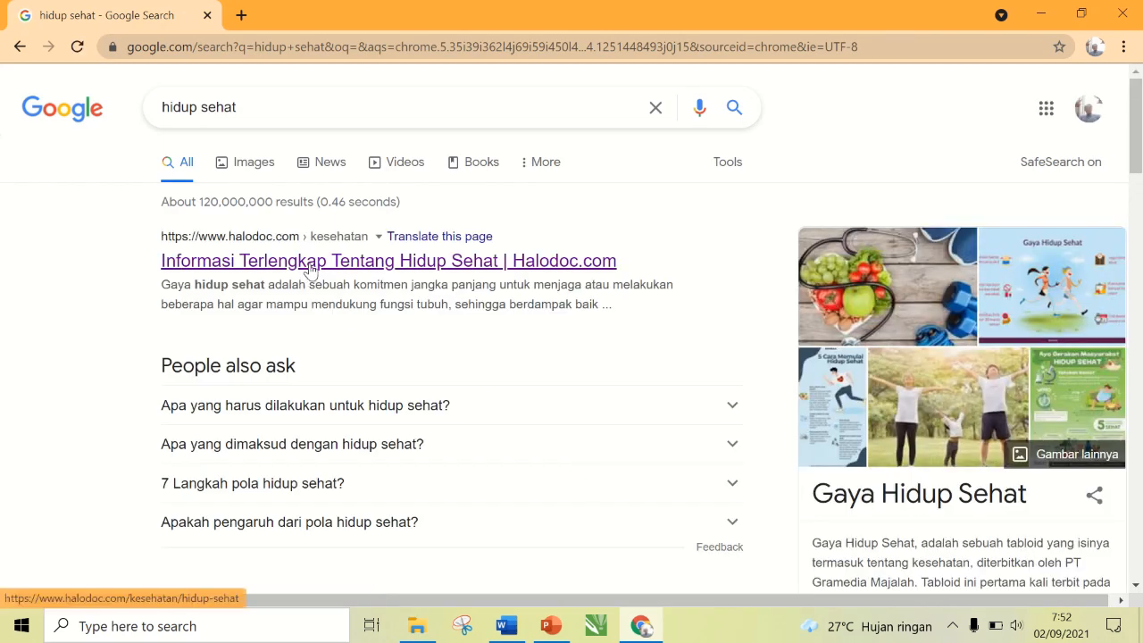
Open the Halodoc article "Informasi Terlengkap Tentang Hidup Sehat" from the search results.
click(306, 265)
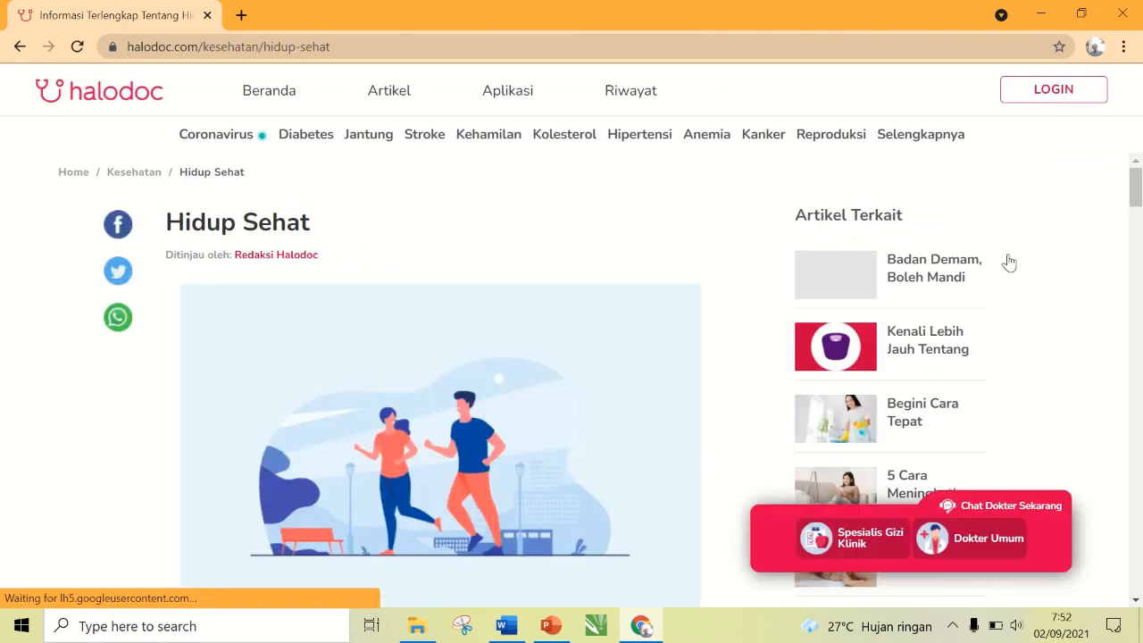
drag(1138, 195, 1137, 196)
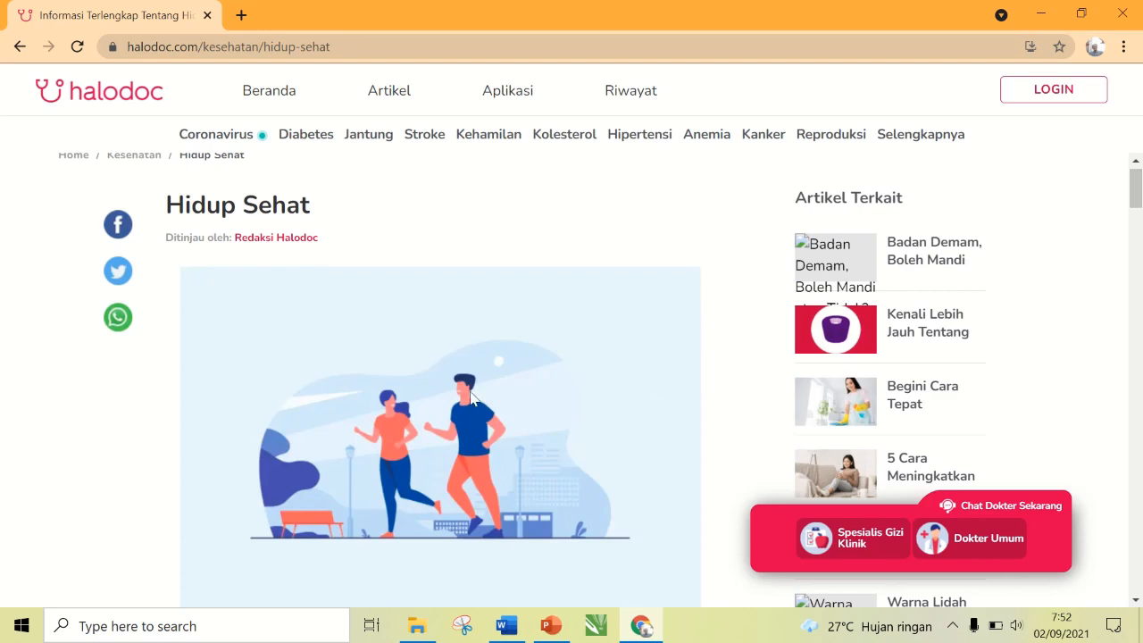
mouse_move(1136, 190)
mouse_down()
mouse_move(1136, 228)
mouse_move(1140, 180)
mouse_up()
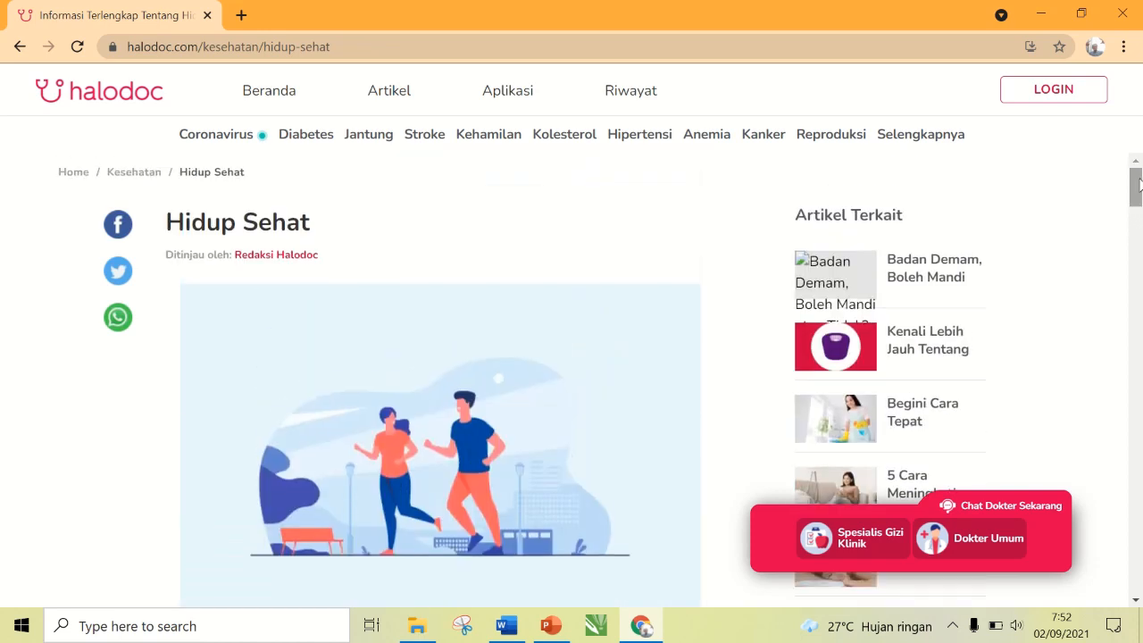
drag(303, 220, 174, 218)
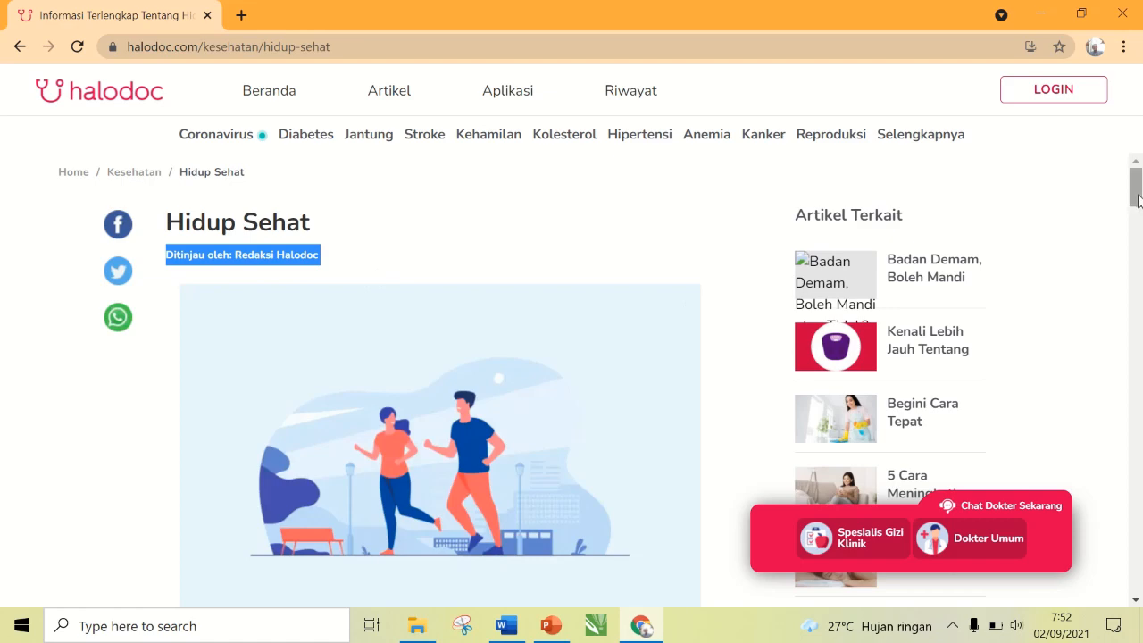
Copy the article's two opening paragraphs, from "Semua orang pasti ingin" to "bagi lingkungan".
scroll(1135, 205, down, 4)
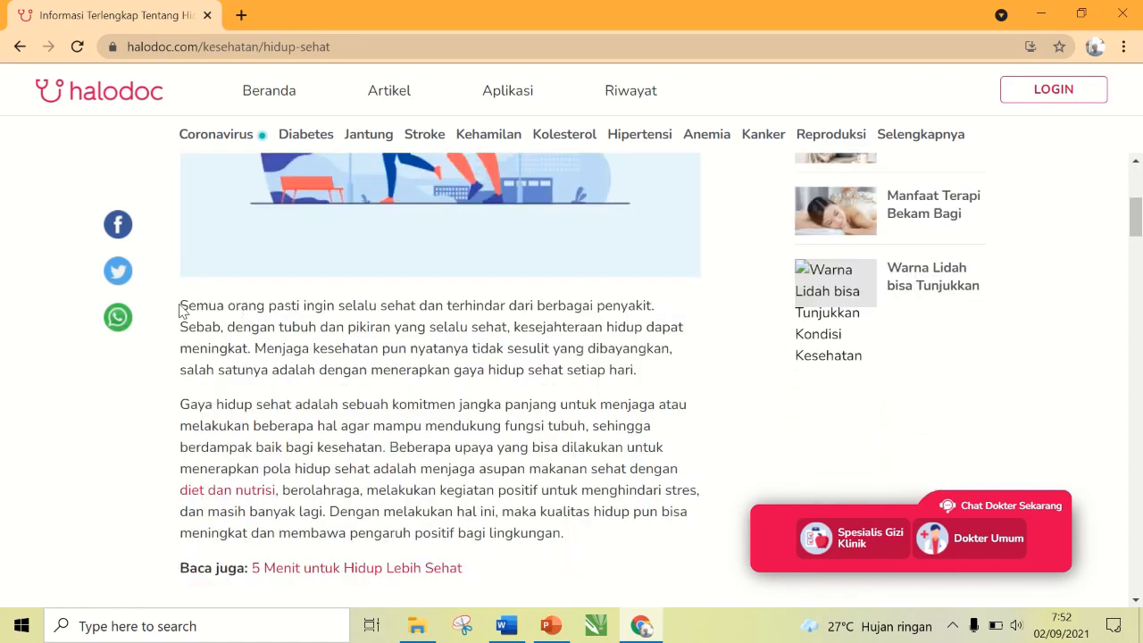
drag(186, 313, 587, 539)
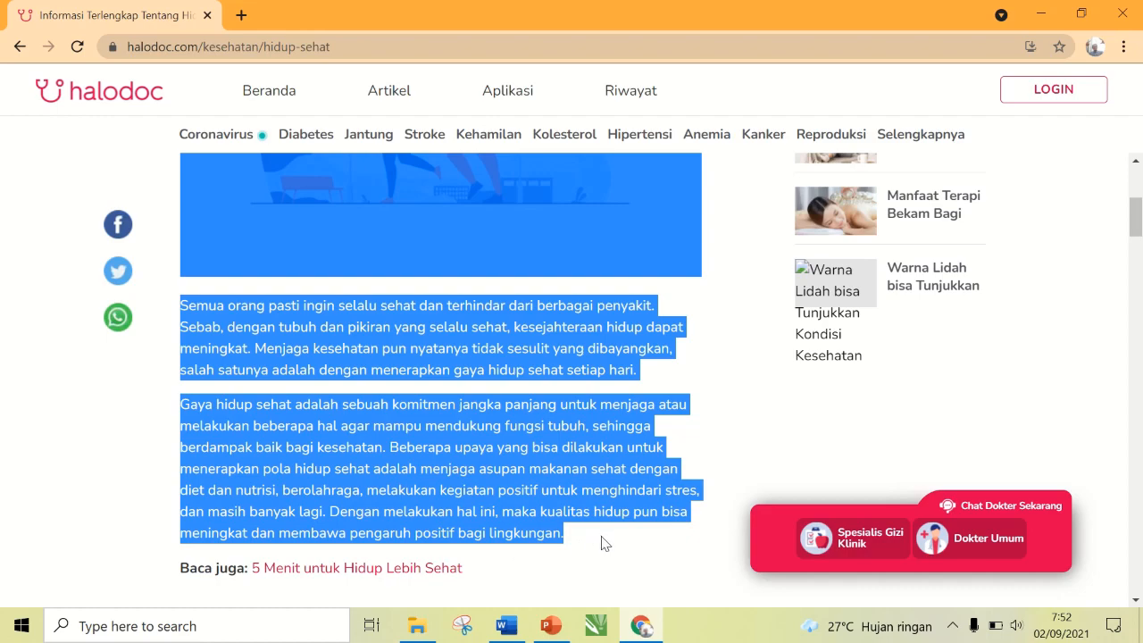
mouse_move(1136, 225)
mouse_down()
mouse_move(1129, 184)
mouse_move(1142, 262)
mouse_move(1141, 232)
mouse_up()
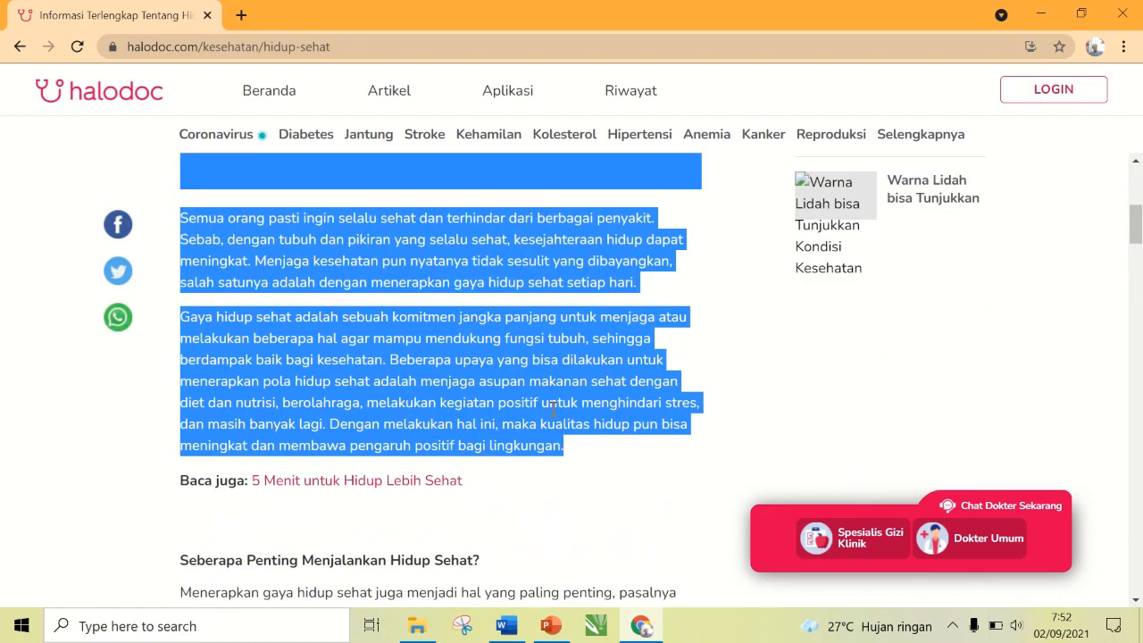
right_click(509, 386)
click(536, 396)
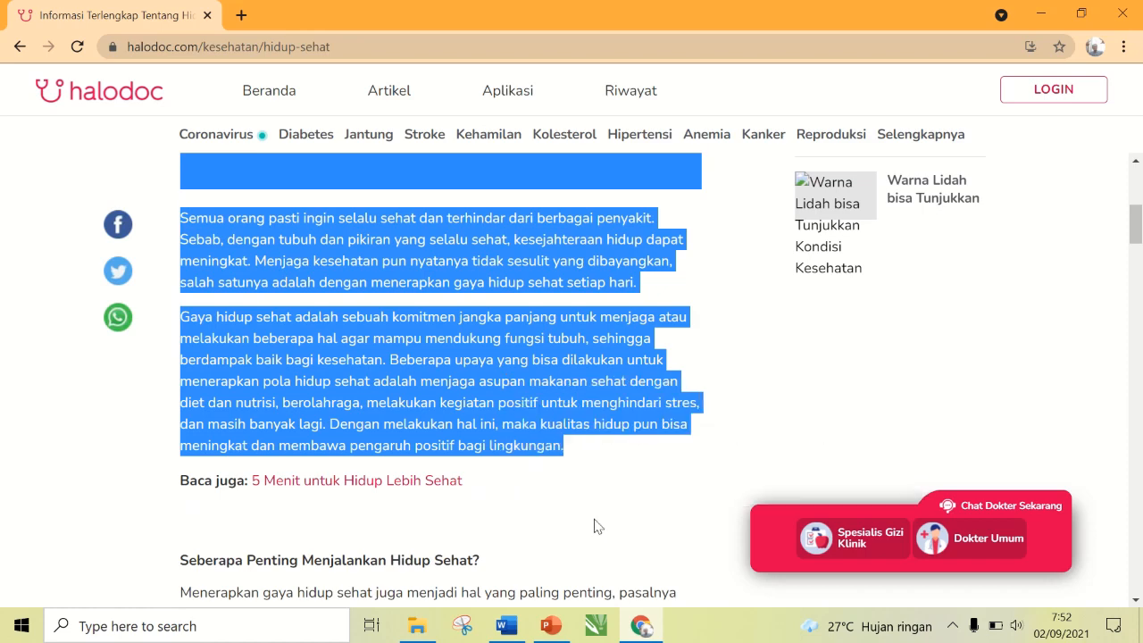
Switch to Word, paste the copied paragraphs as text only into the empty document and start a new line below them.
click(514, 636)
right_click(462, 178)
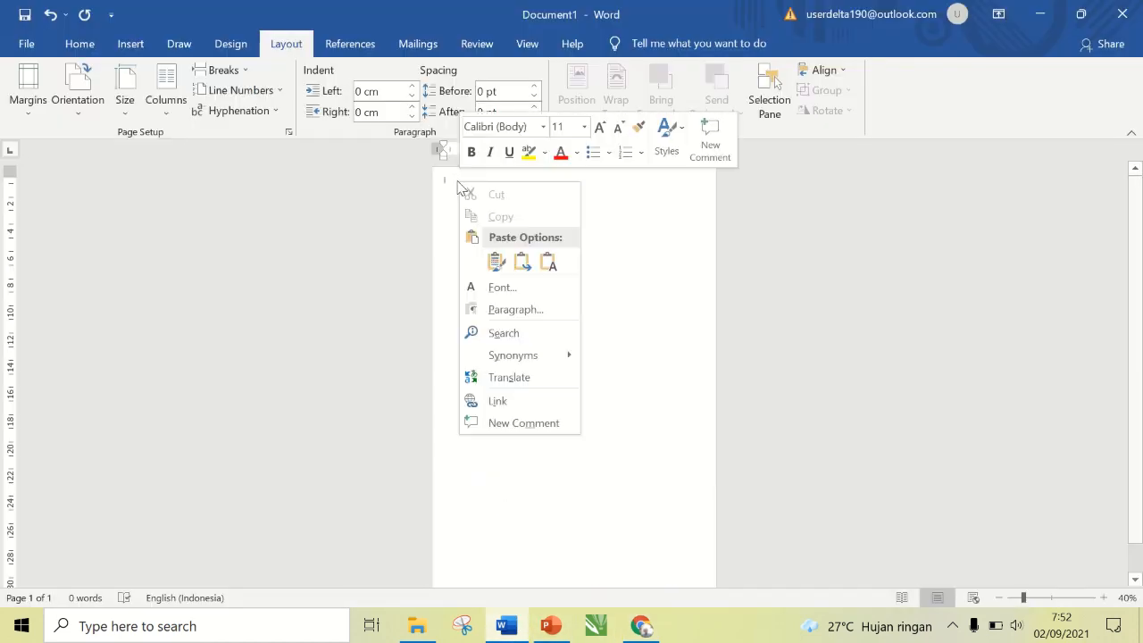
click(548, 261)
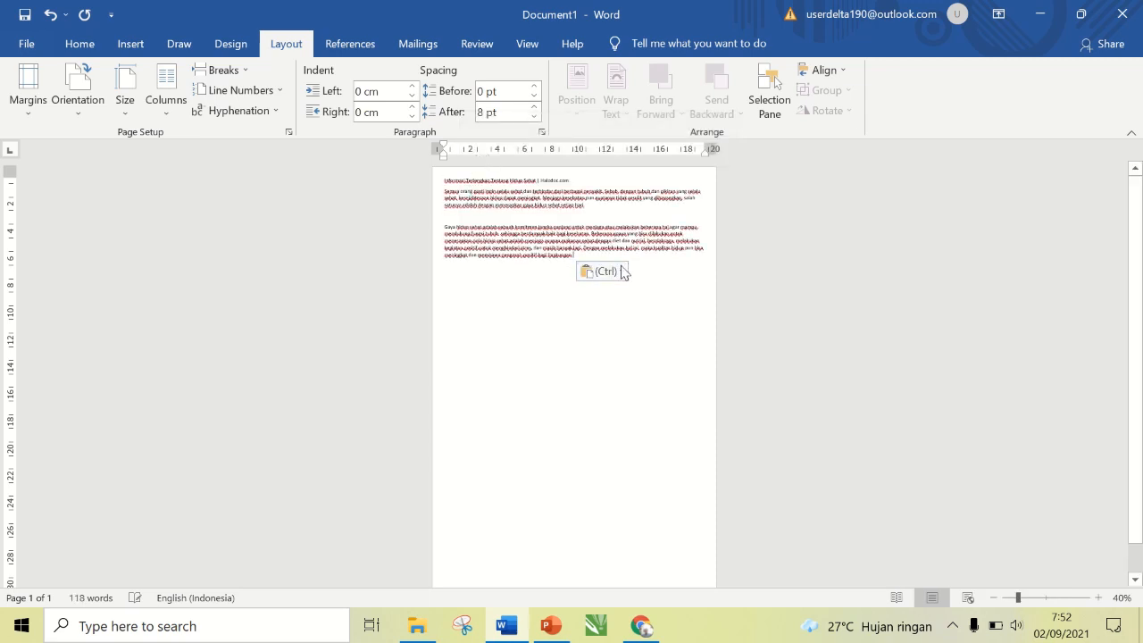
click(620, 266)
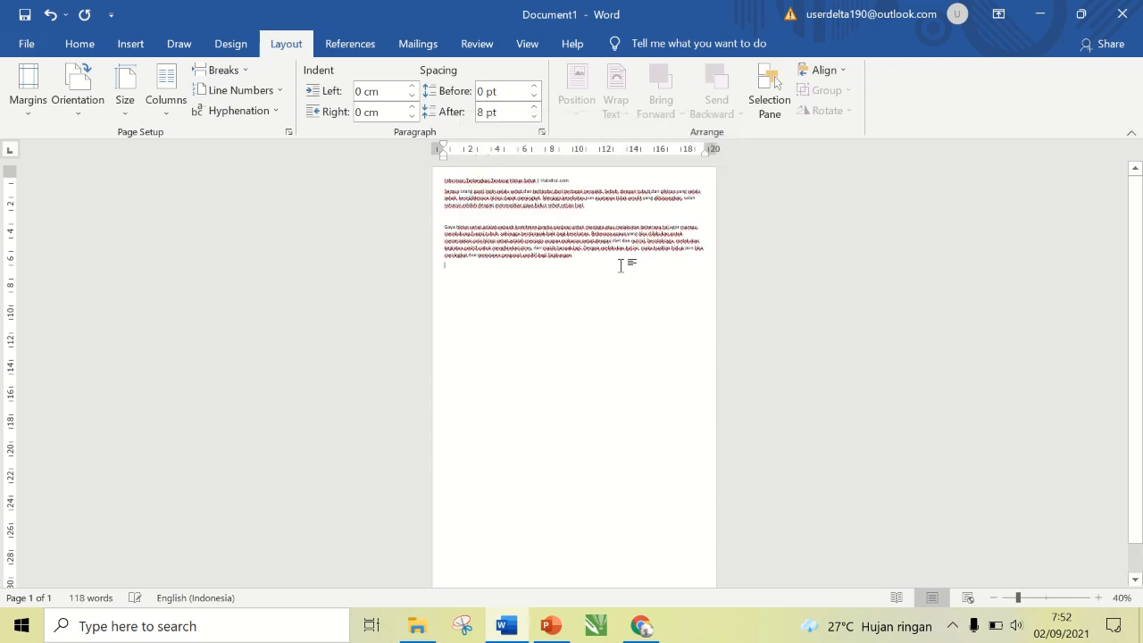
Switch back to Chrome and copy the article text from "Seberapa Penting Menjalankan Hidup Sehat?" through the "Istirahat Cukup" section.
click(643, 627)
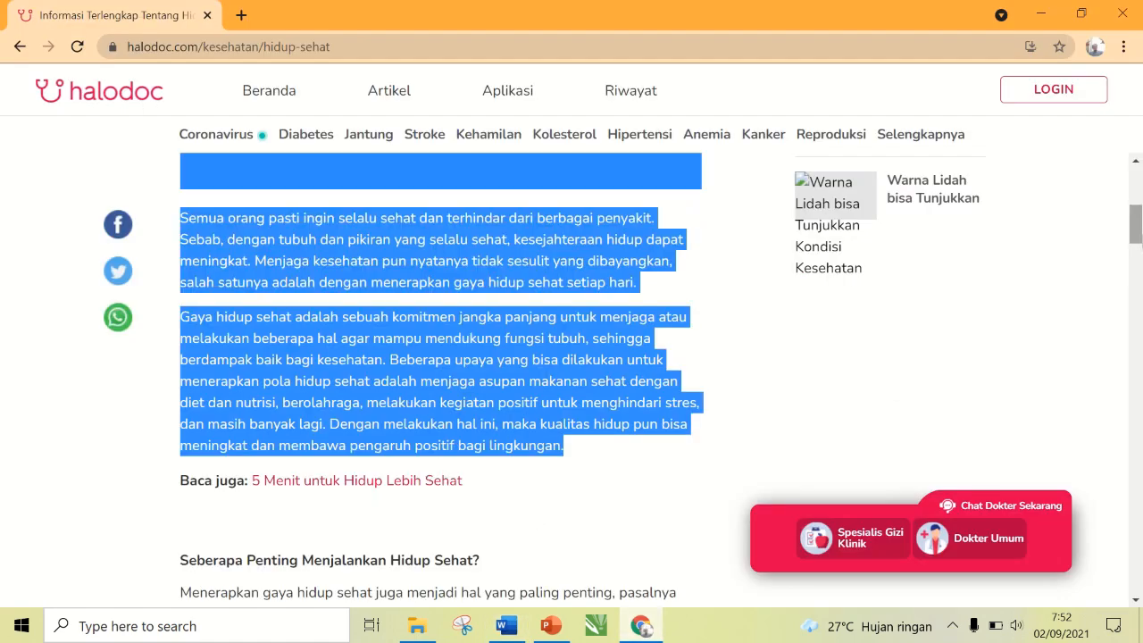
scroll(1136, 236, down, 4)
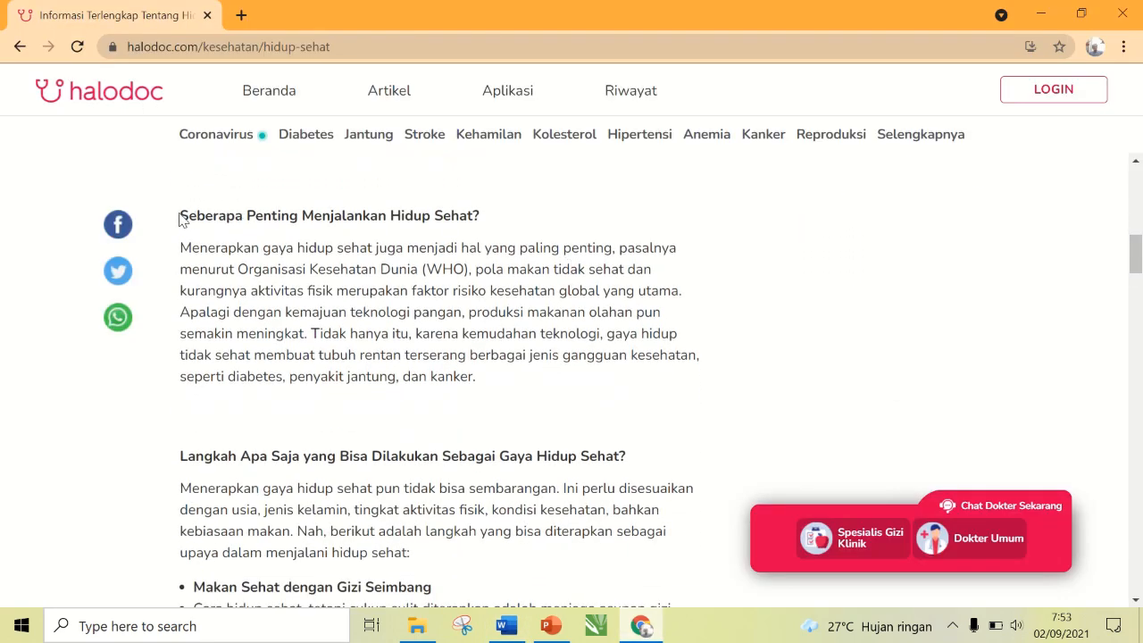
drag(181, 220, 688, 363)
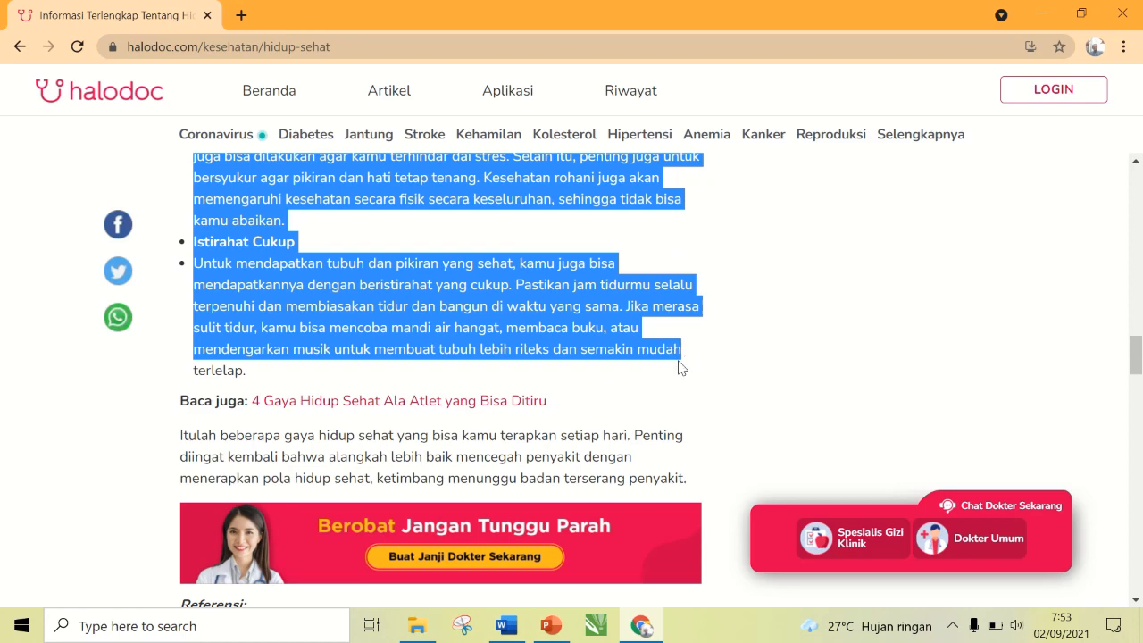
right_click(461, 316)
click(496, 330)
Return to Word and paste the copied sections as text only below the existing paragraphs.
click(507, 626)
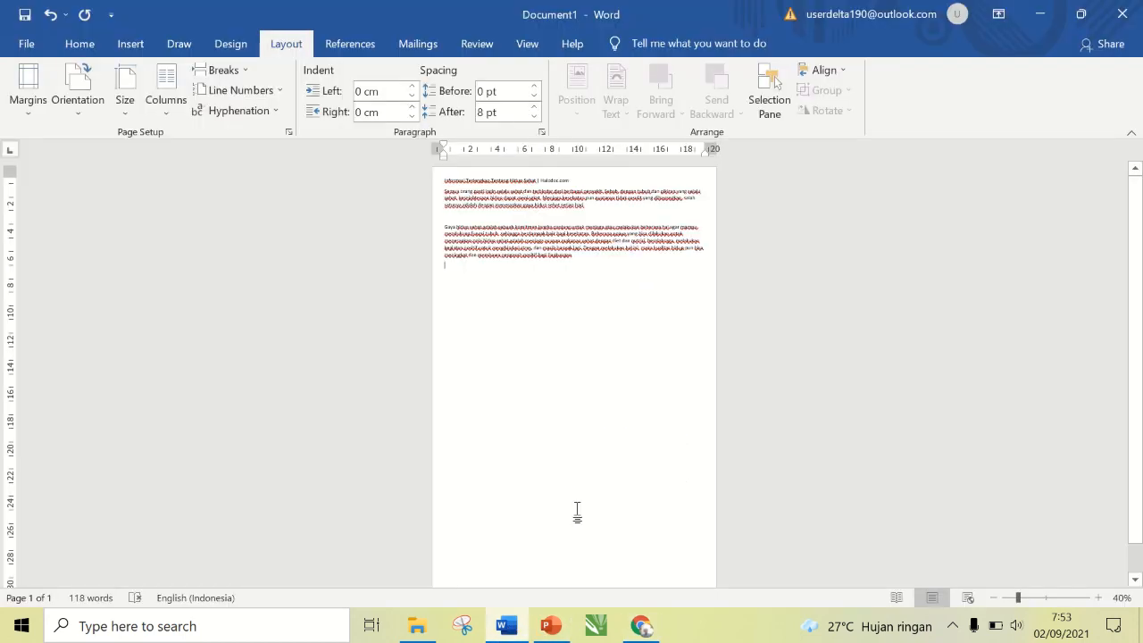
right_click(498, 274)
click(586, 355)
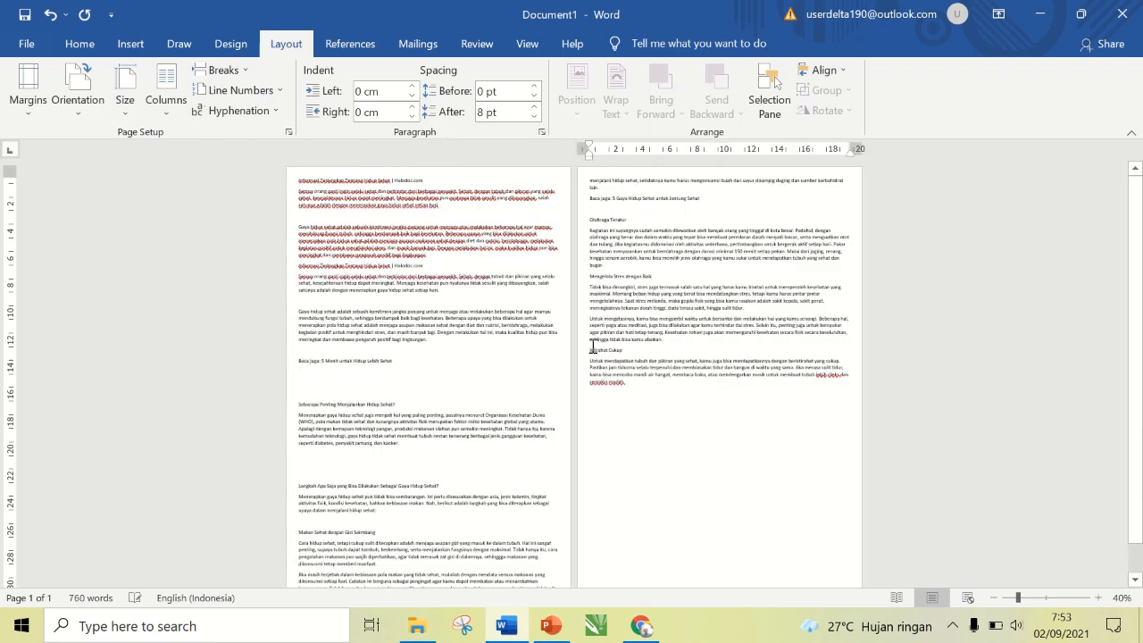
Delete the "Baca juga: 5 Menit untuk Hidup Lebih Sehat" line and the empty lines before "Seberapa Penting Menjalankan Hidup Sehat?".
click(1098, 600)
click(1098, 600)
click(1097, 600)
click(1098, 600)
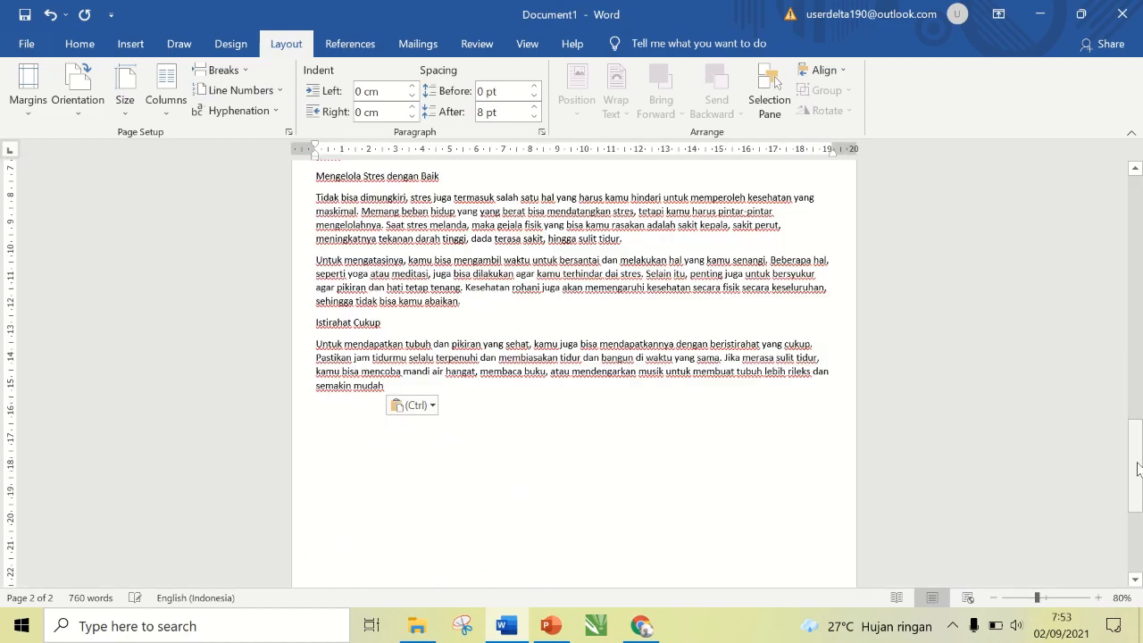
drag(1139, 469, 1116, 186)
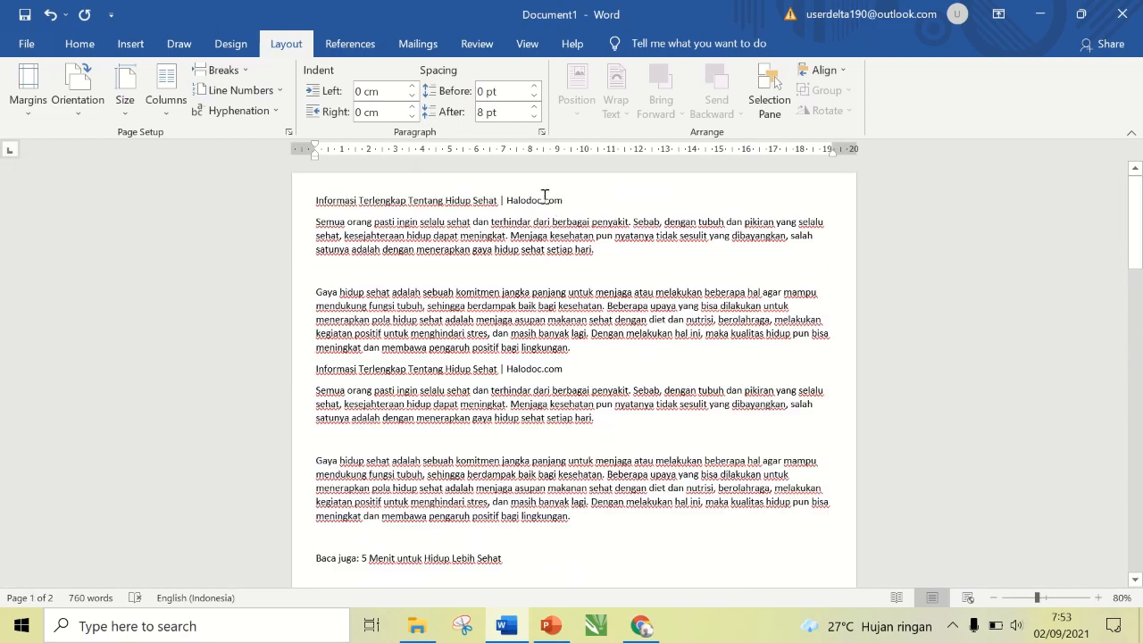
click(314, 198)
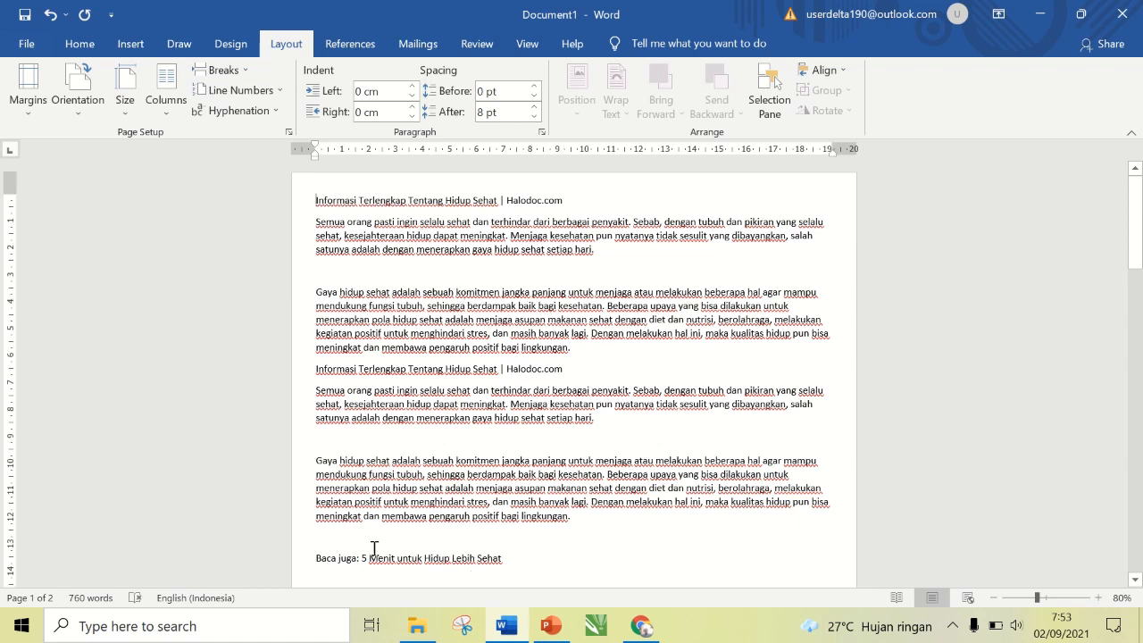
click(268, 561)
key(Delete)
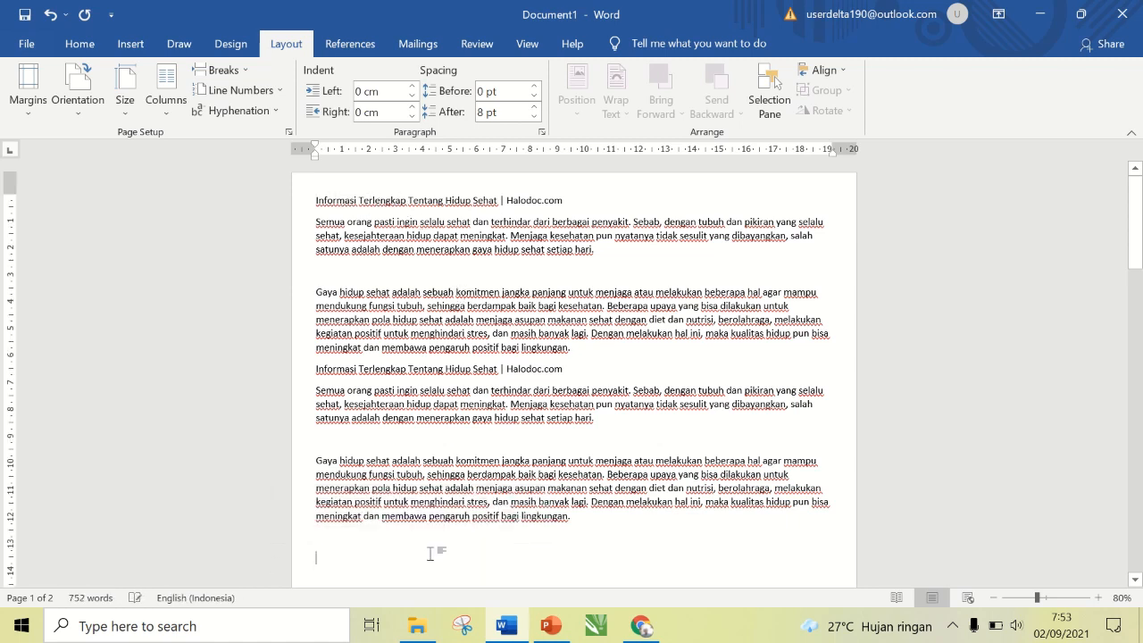
key(Delete)
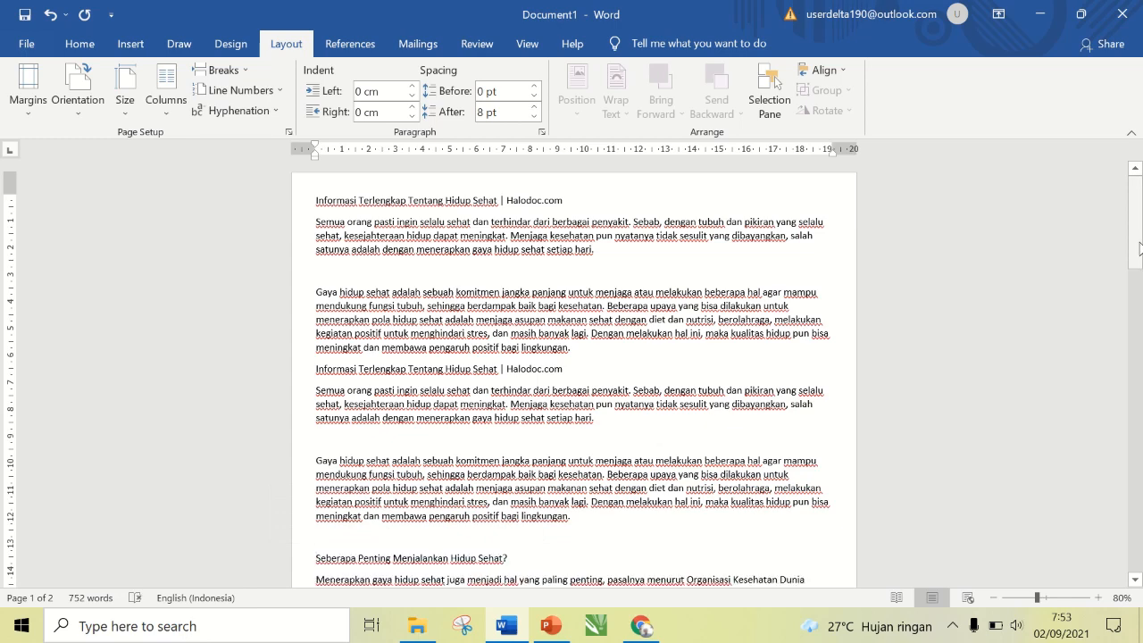
Remove the empty lines above the "Langkah Apa Saja" heading and delete the "Baca juga: 5 Gaya Hidup Sehat untuk Jantung Sehat" line.
drag(1139, 244, 1139, 324)
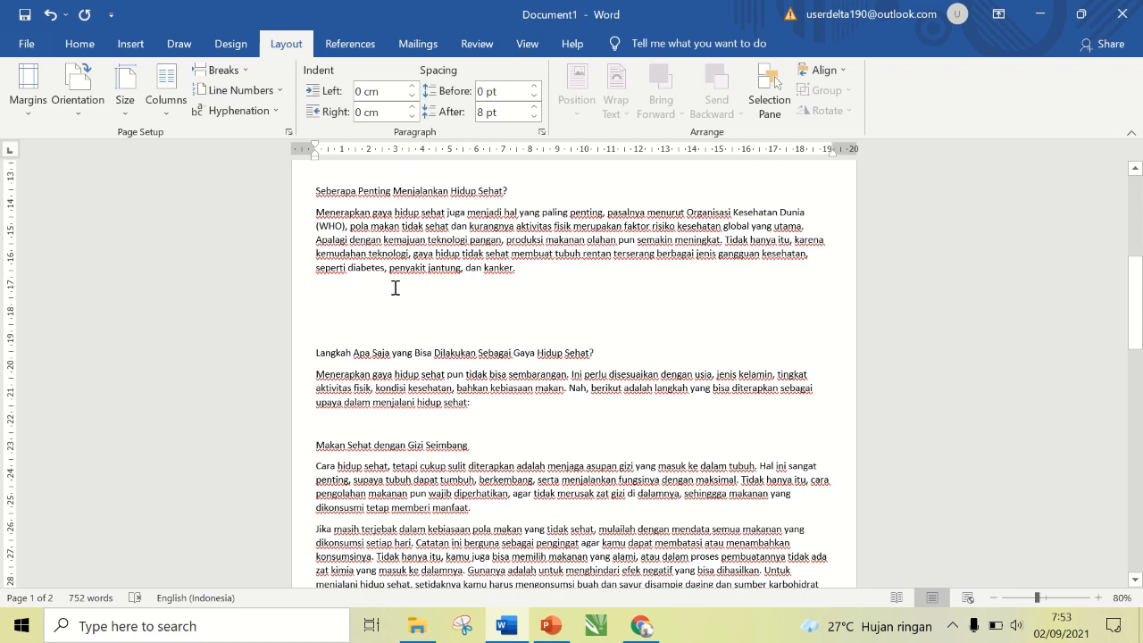
key(Delete)
key(Delete)
key(Delete)
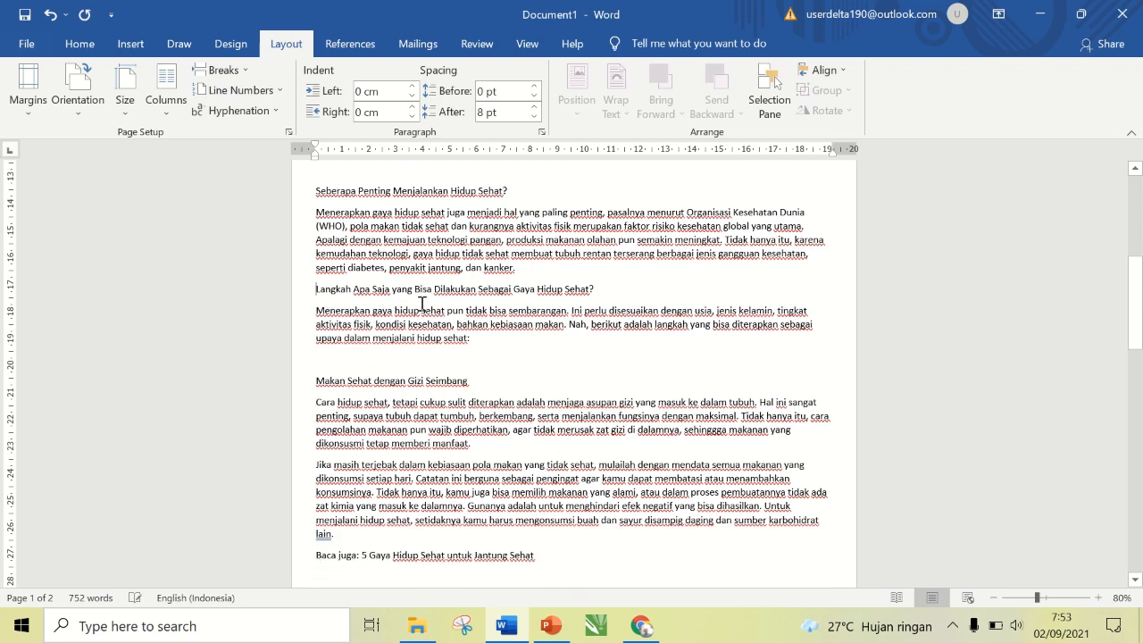
click(269, 565)
key(Delete)
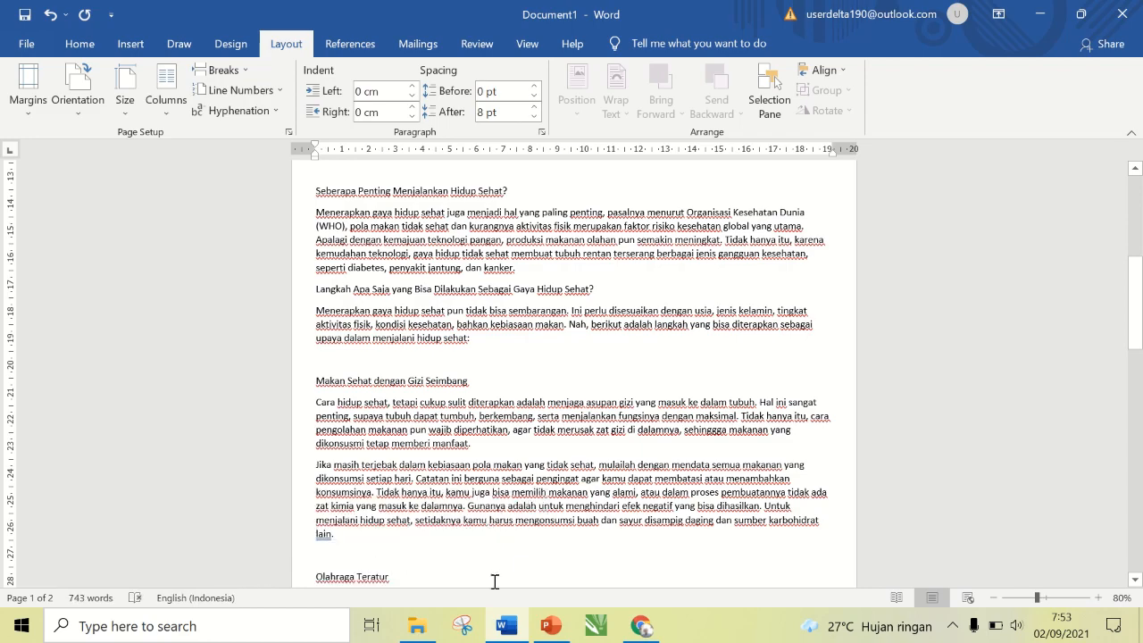
Set the font size of the entire document text to 12.
drag(1137, 323, 1138, 212)
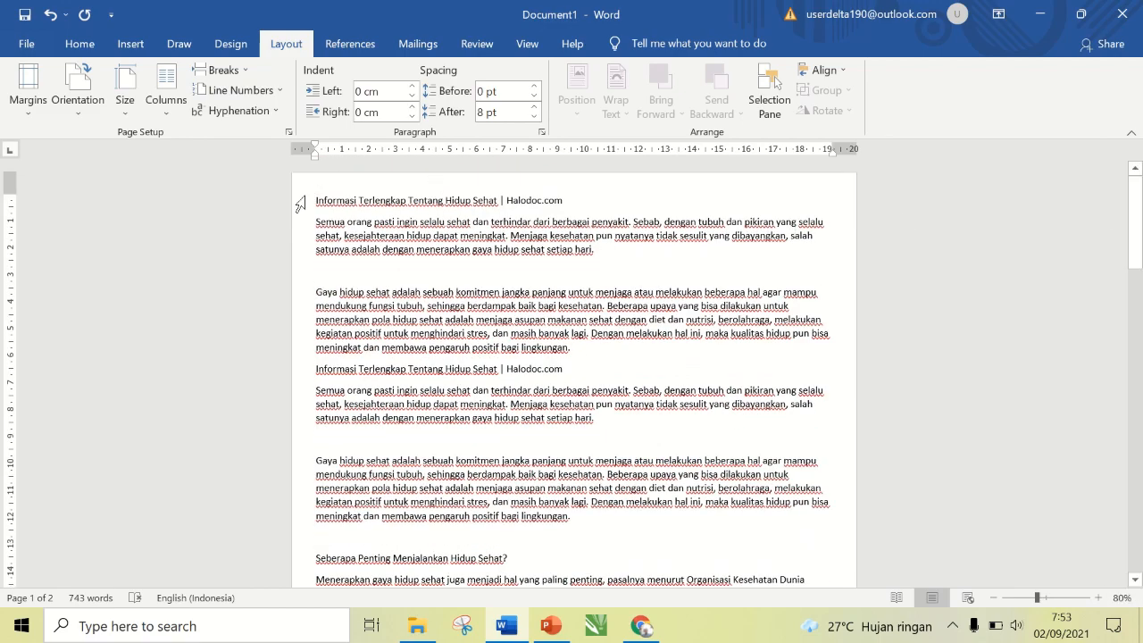
drag(299, 204, 581, 332)
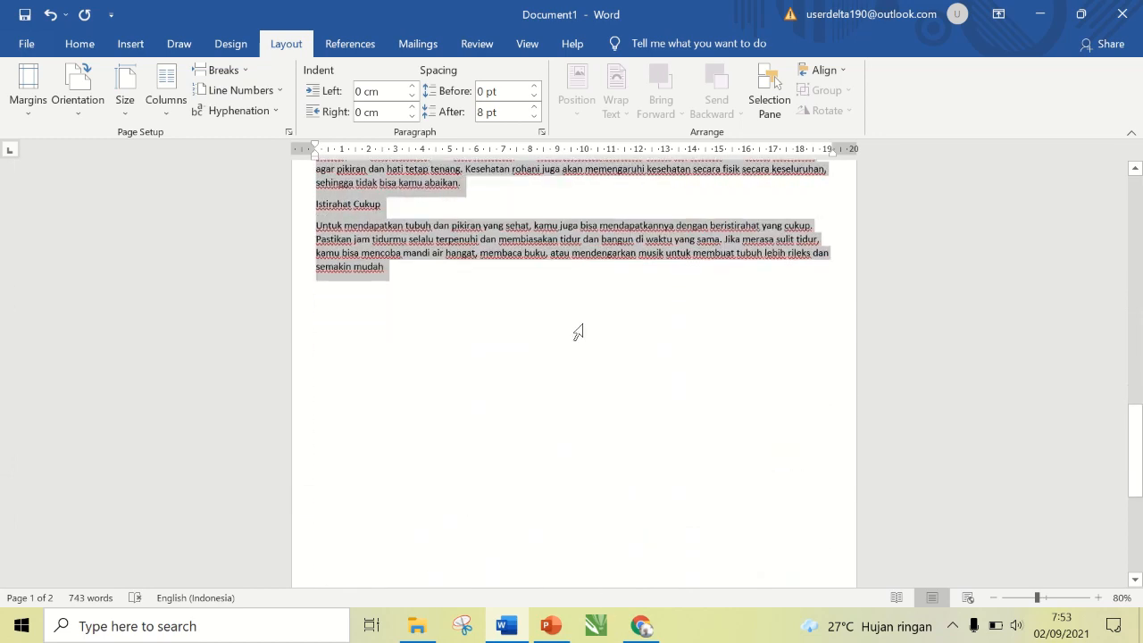
click(77, 44)
click(261, 79)
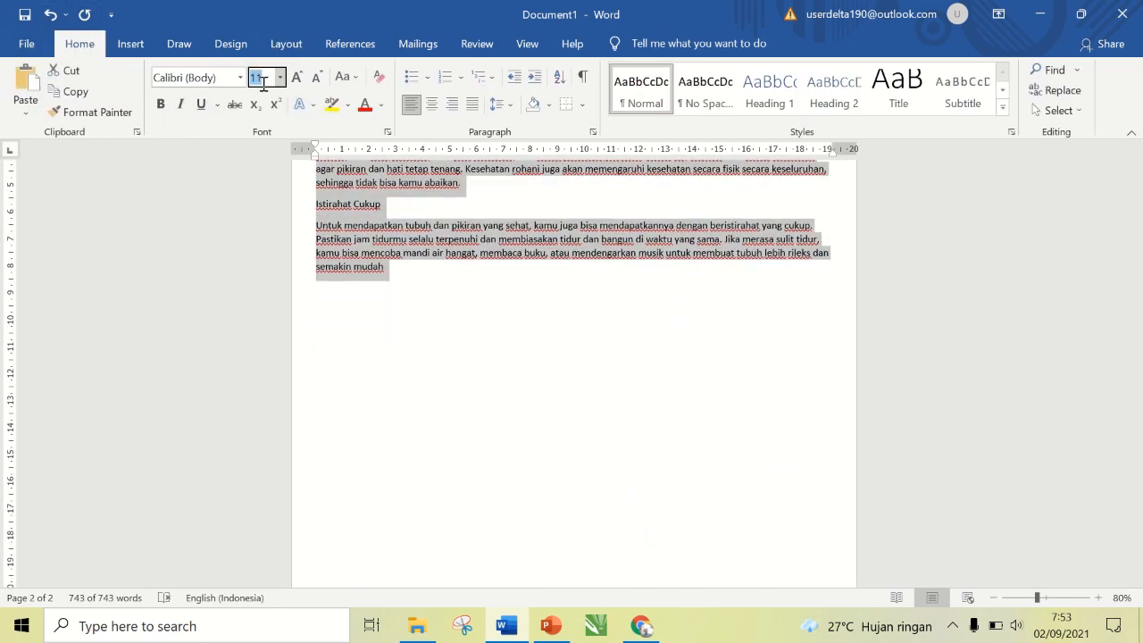
key(Return)
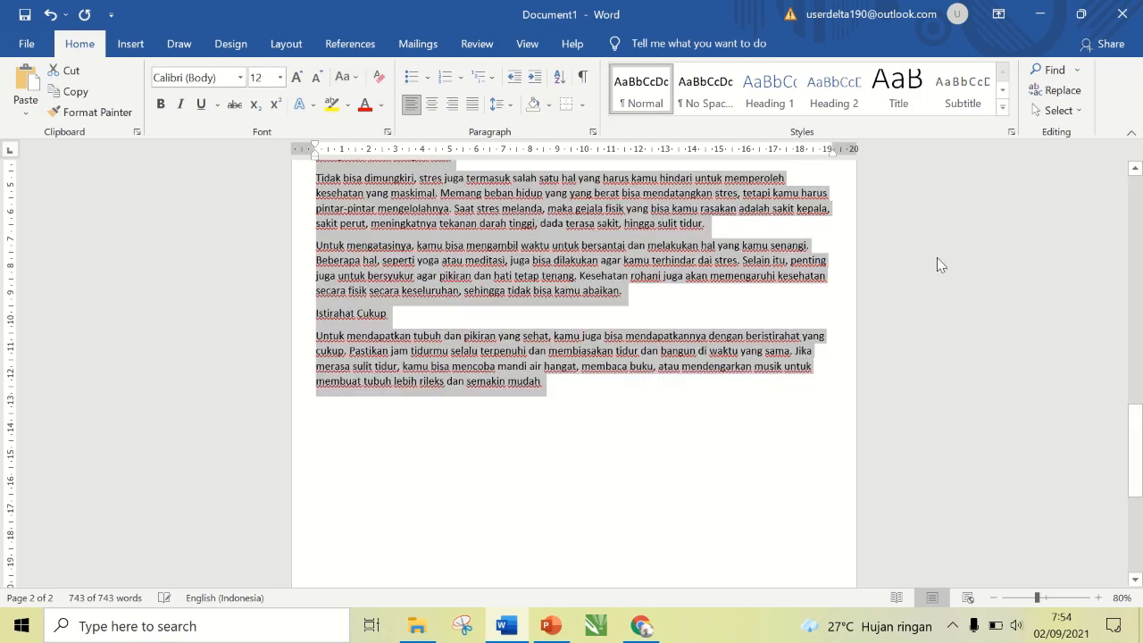
scroll(1110, 417, up, 15)
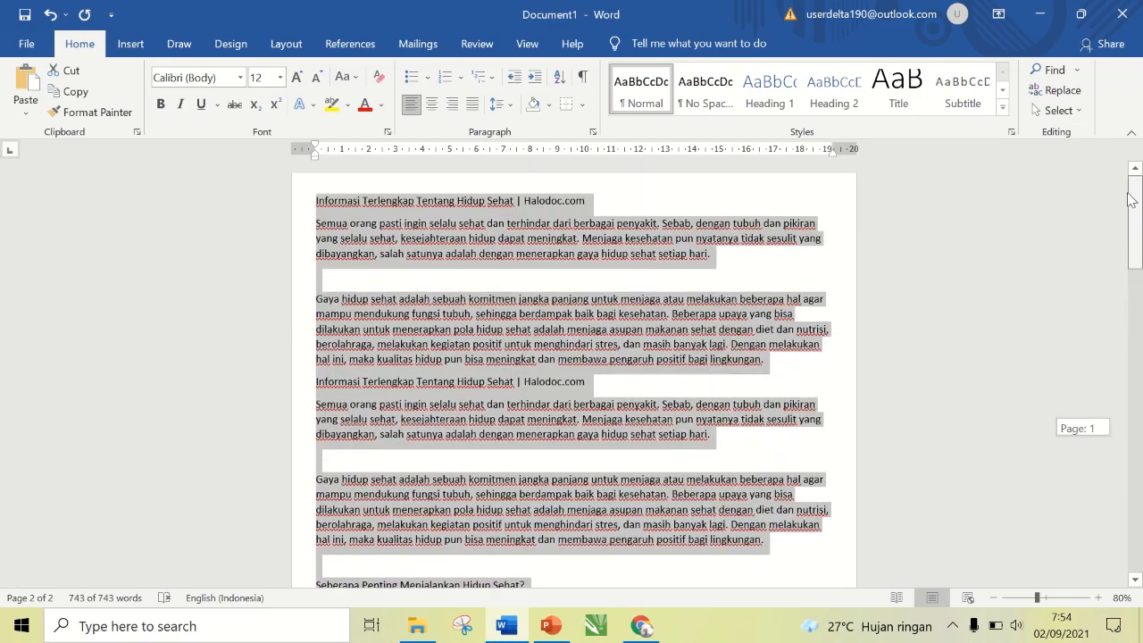
Delete the repeated title line "Informasi Terlengkap Tentang Hidup Sehat | Halodoc.com" in the middle of the first page.
click(1098, 598)
click(1098, 597)
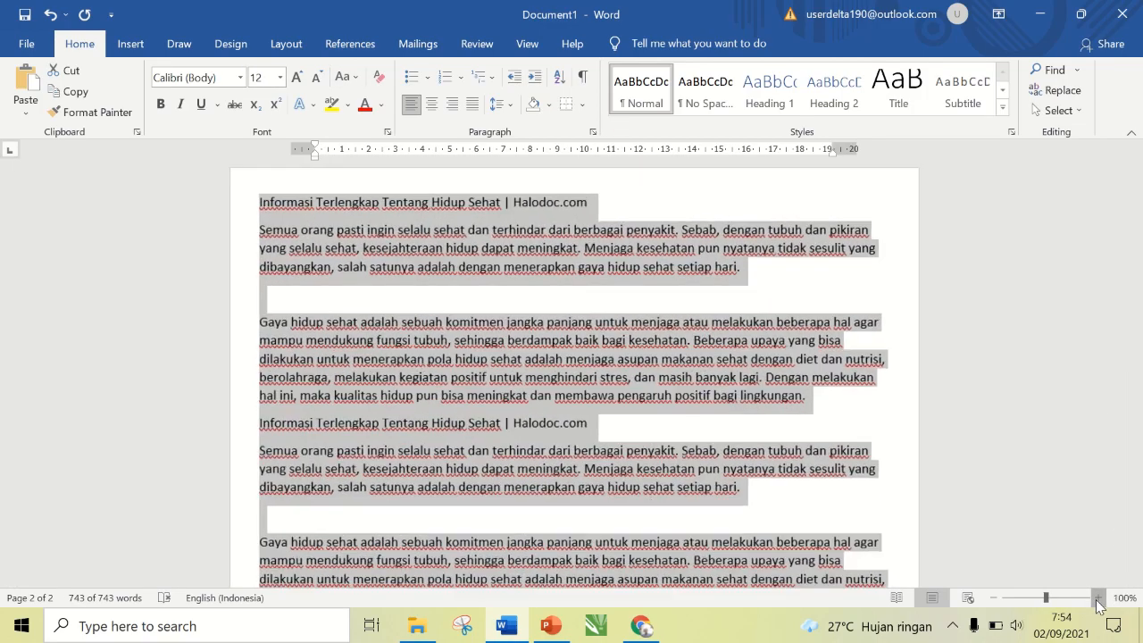
click(1098, 597)
click(623, 347)
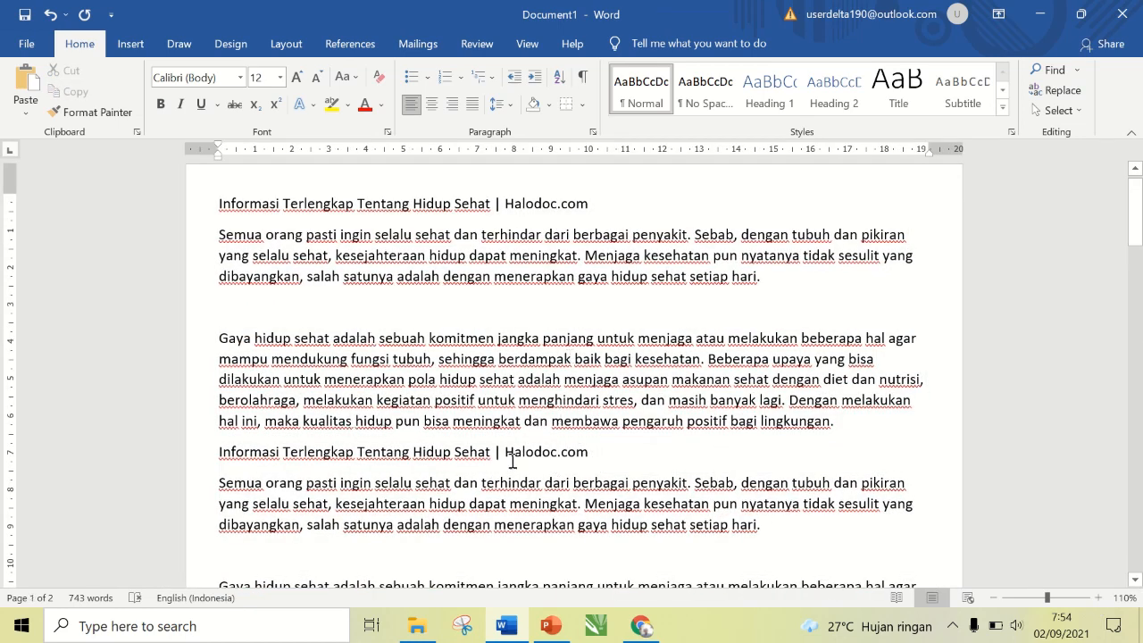
click(190, 460)
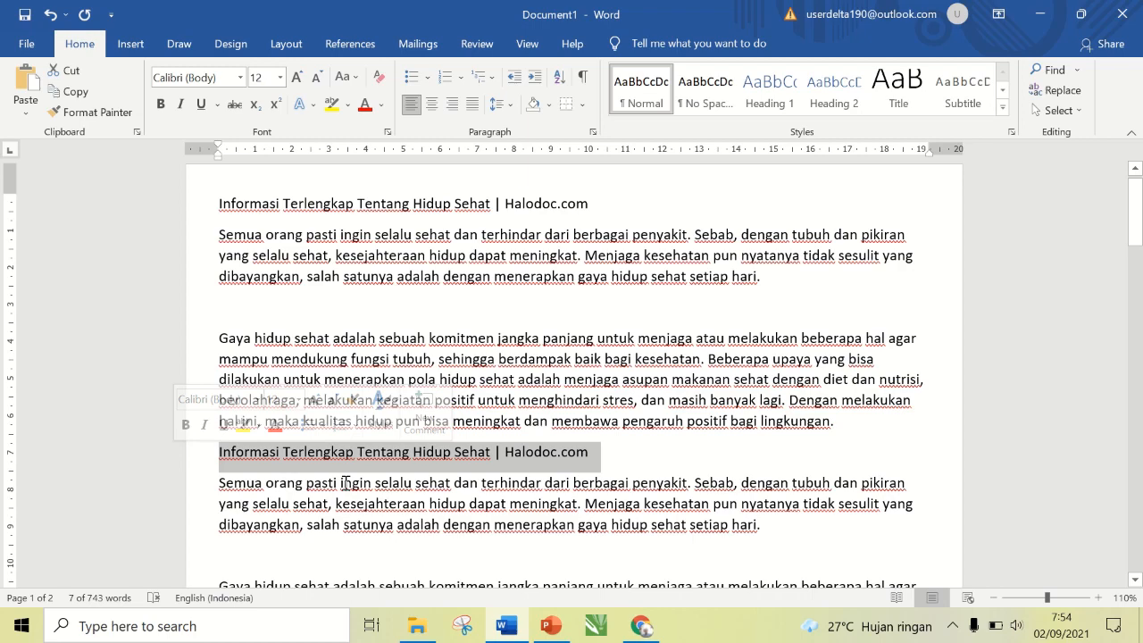
key(Delete)
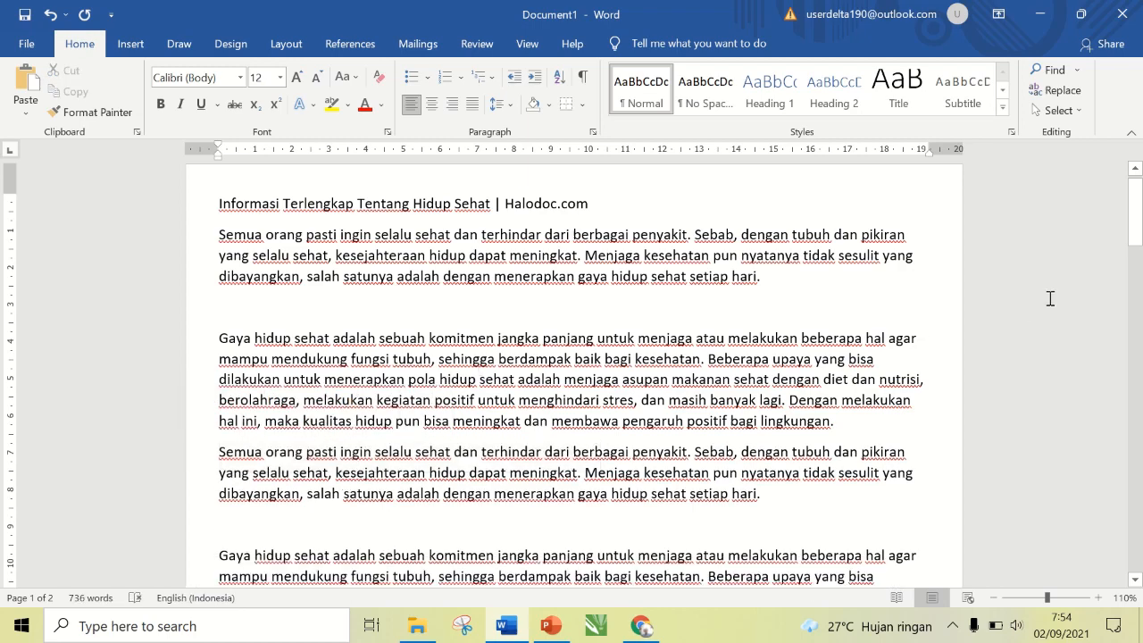
Delete the repeated "Gaya hidup sehat adalah" paragraph and an empty line above the "Seberapa Penting Menjalankan Hidup Sehat?" heading.
drag(1136, 233, 1140, 285)
drag(195, 231, 197, 307)
key(Delete)
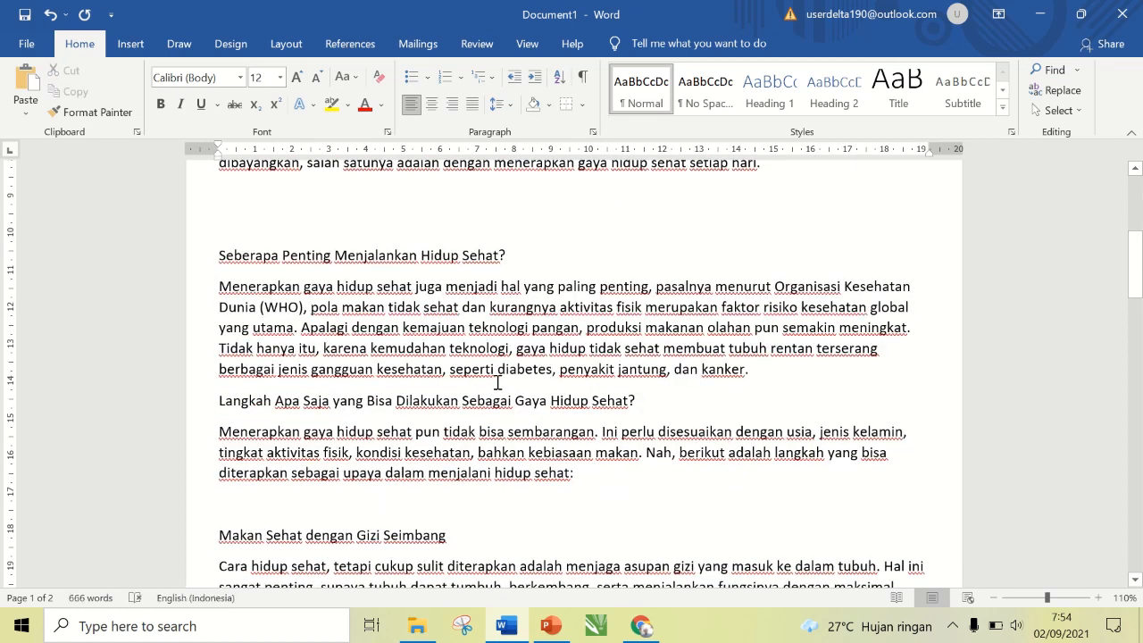
key(Delete)
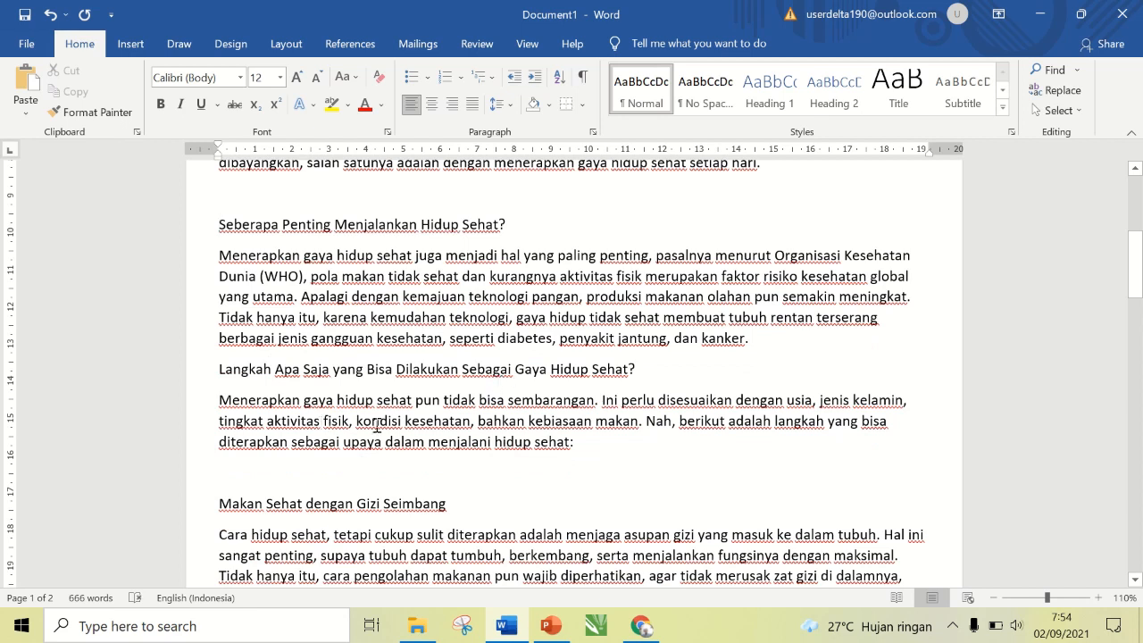
Delete the introductory paragraph and the empty line below the "Langkah Apa Saja" heading.
drag(586, 450, 220, 400)
key(Delete)
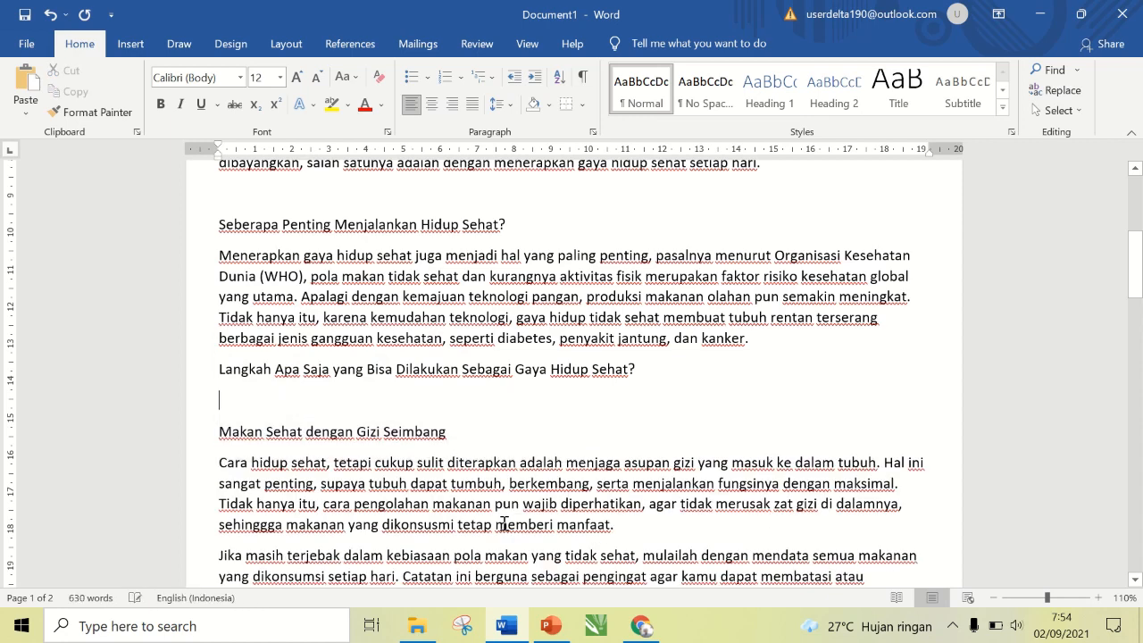
key(Delete)
Number the subheadings "Makan Sehat dengan Gizi Seimbang", "Olahraga Teratur", "Mengelola Stres dengan Baik" and "Istirahat Cukup" from 1 to 4.
text(1)
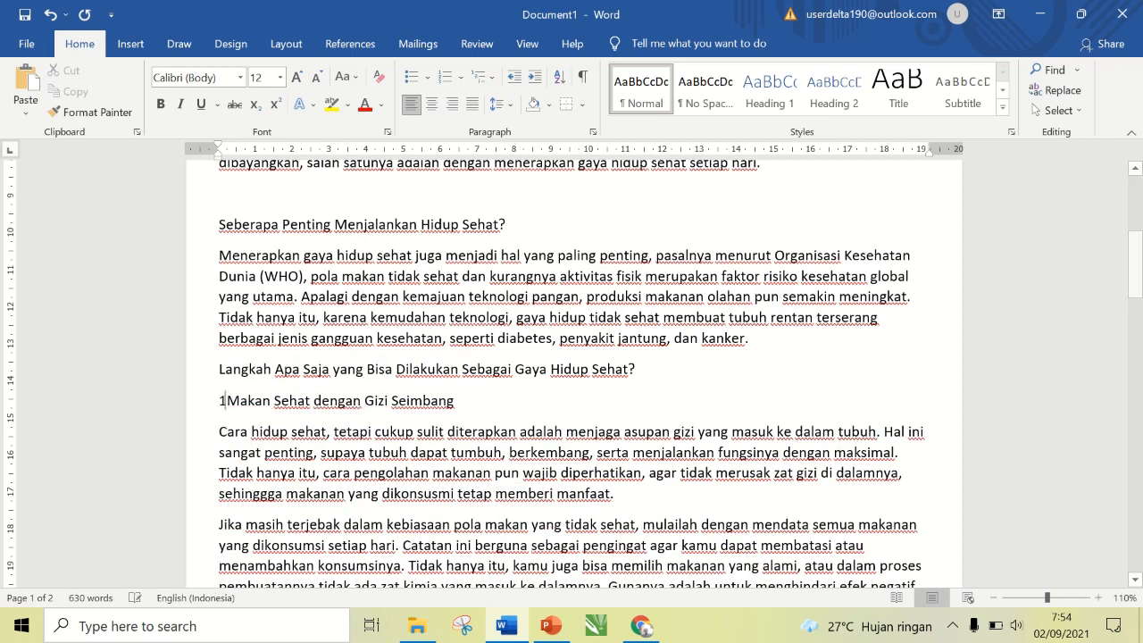
text(.)
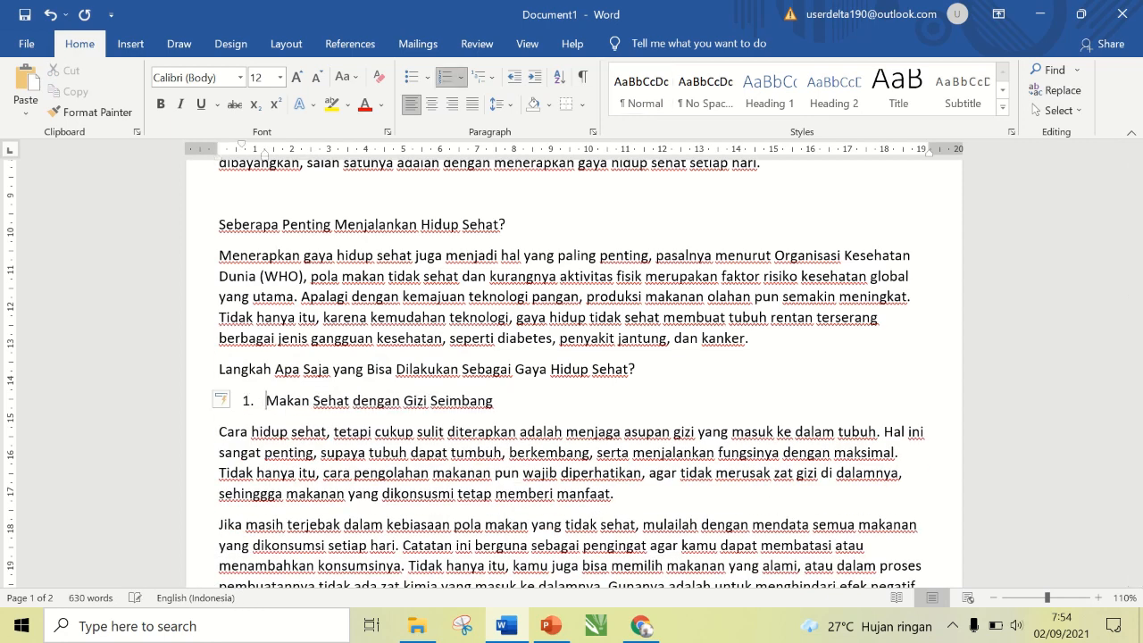
scroll(572, 375, down, 4)
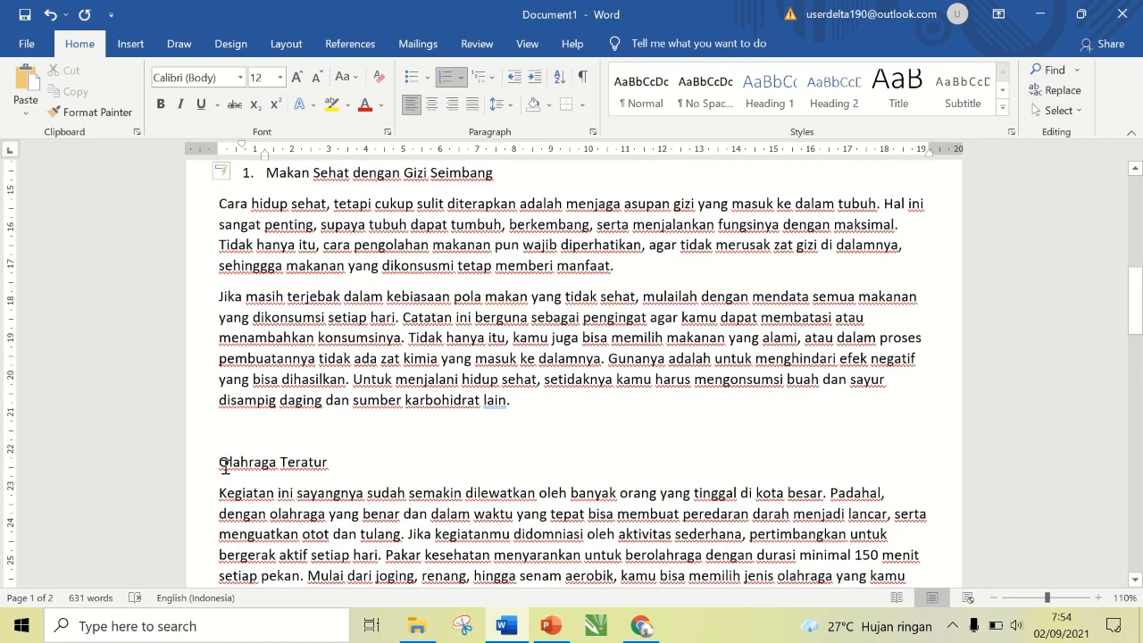
click(225, 465)
text(2.)
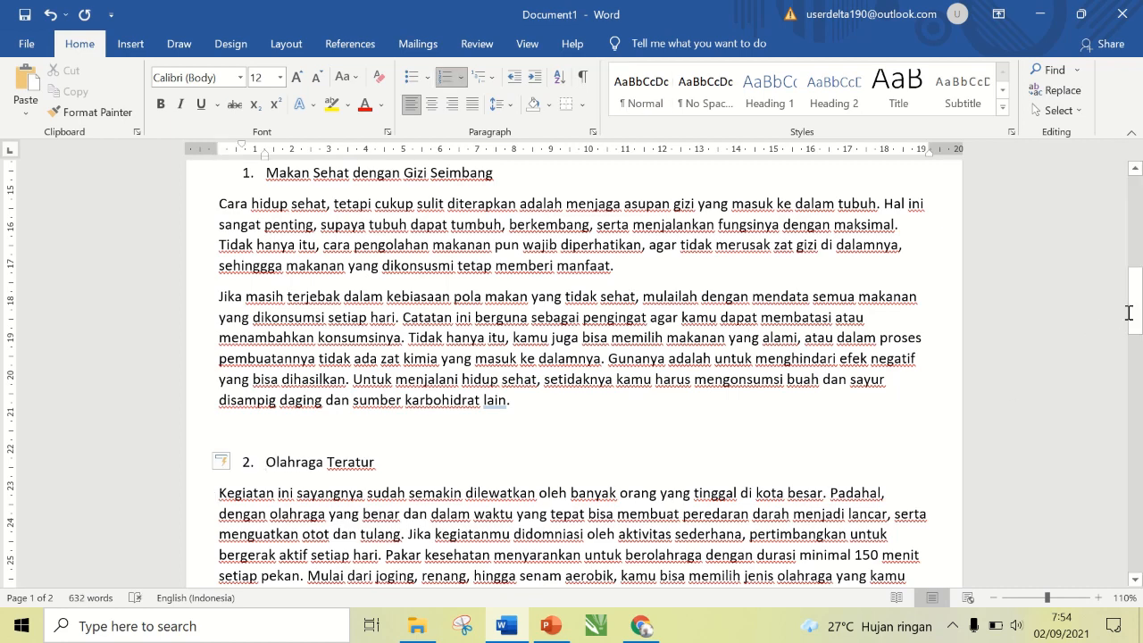
scroll(1129, 312, down, 5)
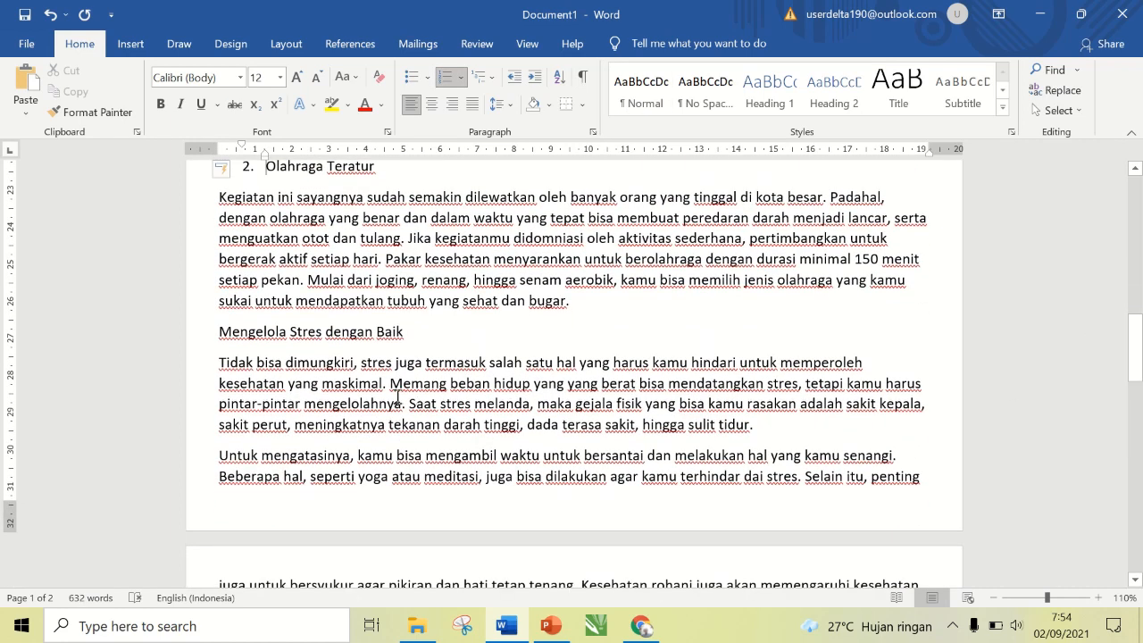
click(218, 332)
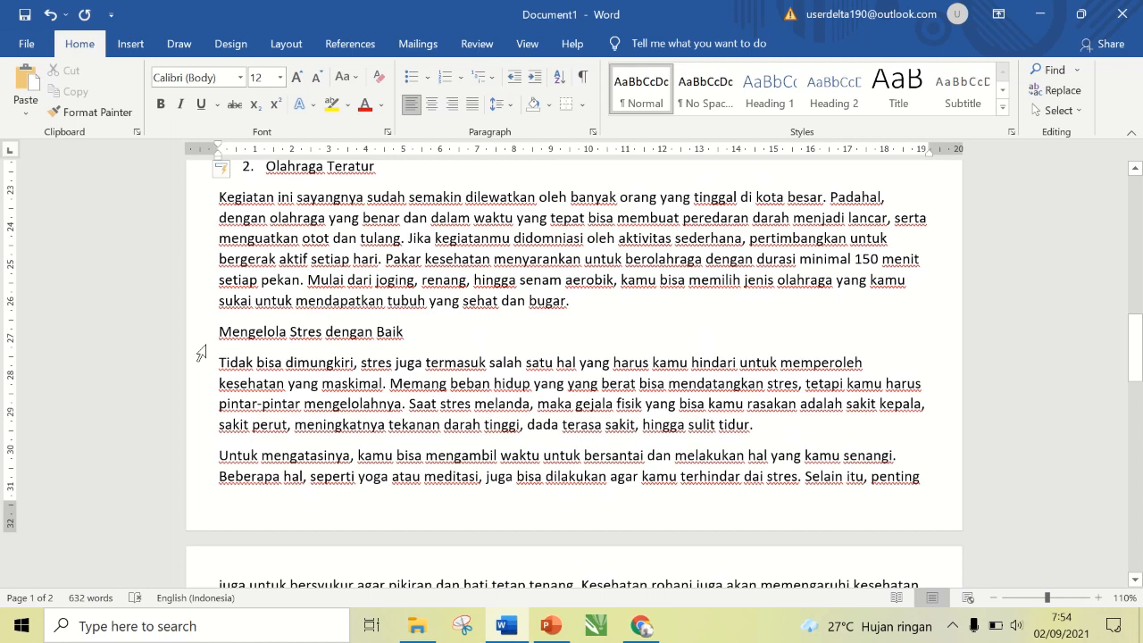
text(3.)
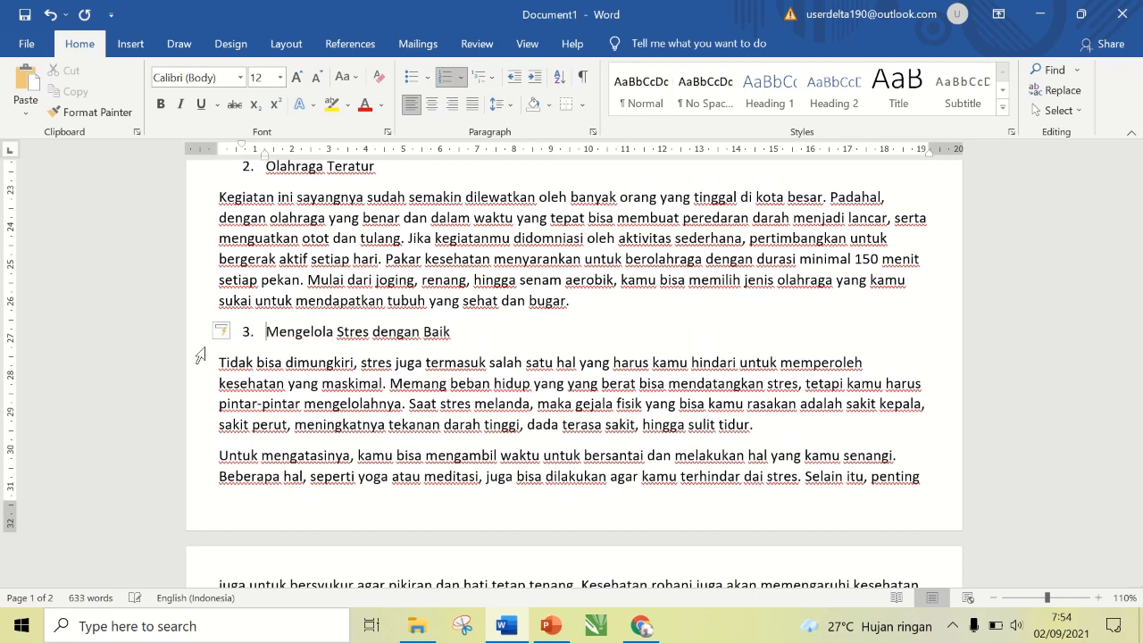
drag(1139, 361, 1139, 411)
click(221, 319)
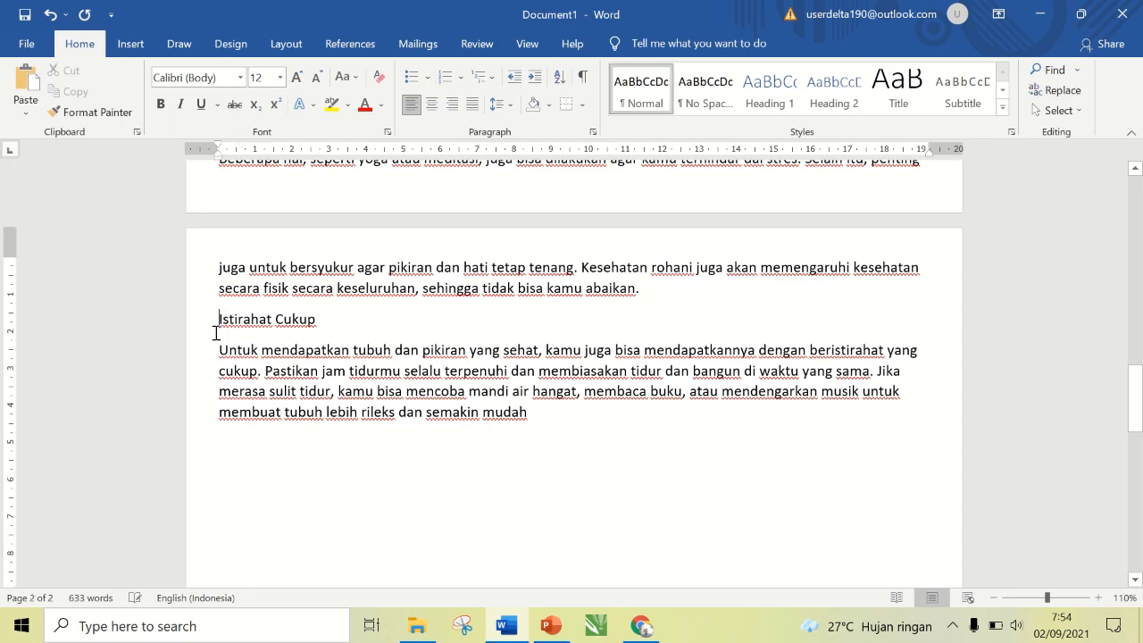
text(4.)
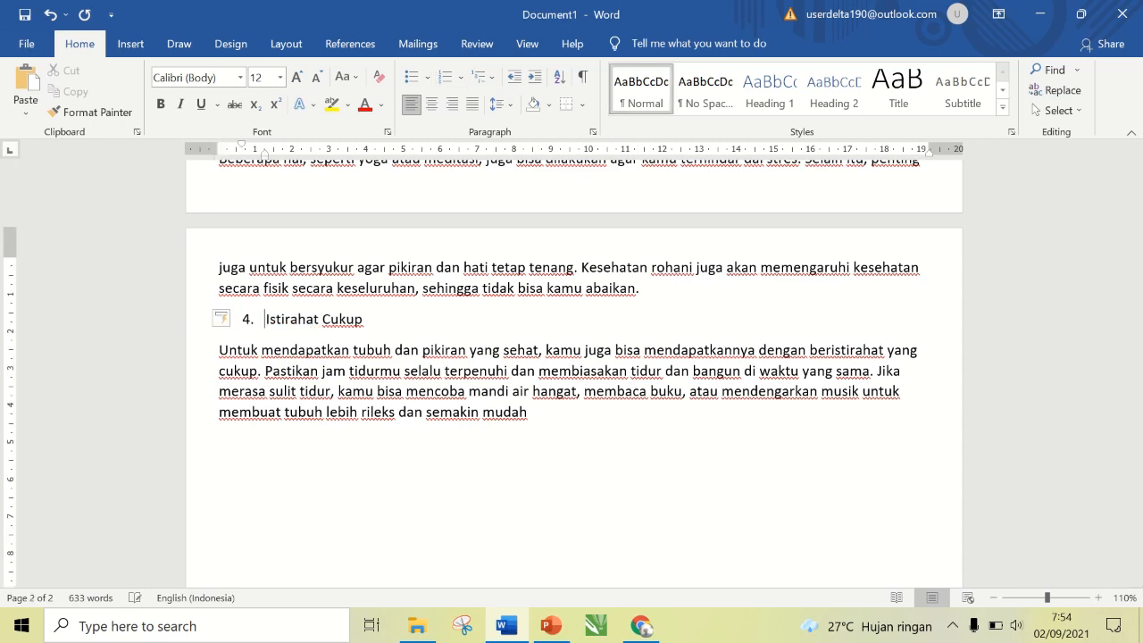
Delete the "Untuk mengatasinya" paragraph above "Istirahat Cukup" and the closing "Jika merasa sulit tidur" sentence of the last paragraph.
mouse_move(1135, 420)
mouse_down()
mouse_move(1135, 360)
mouse_move(1137, 400)
mouse_up()
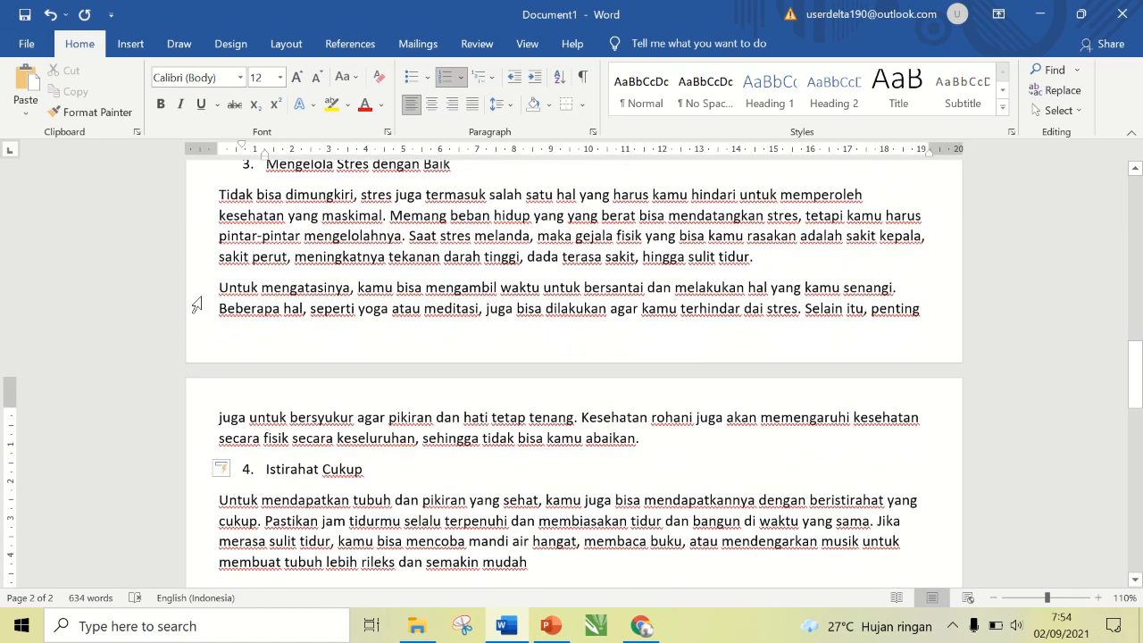
drag(196, 304, 261, 441)
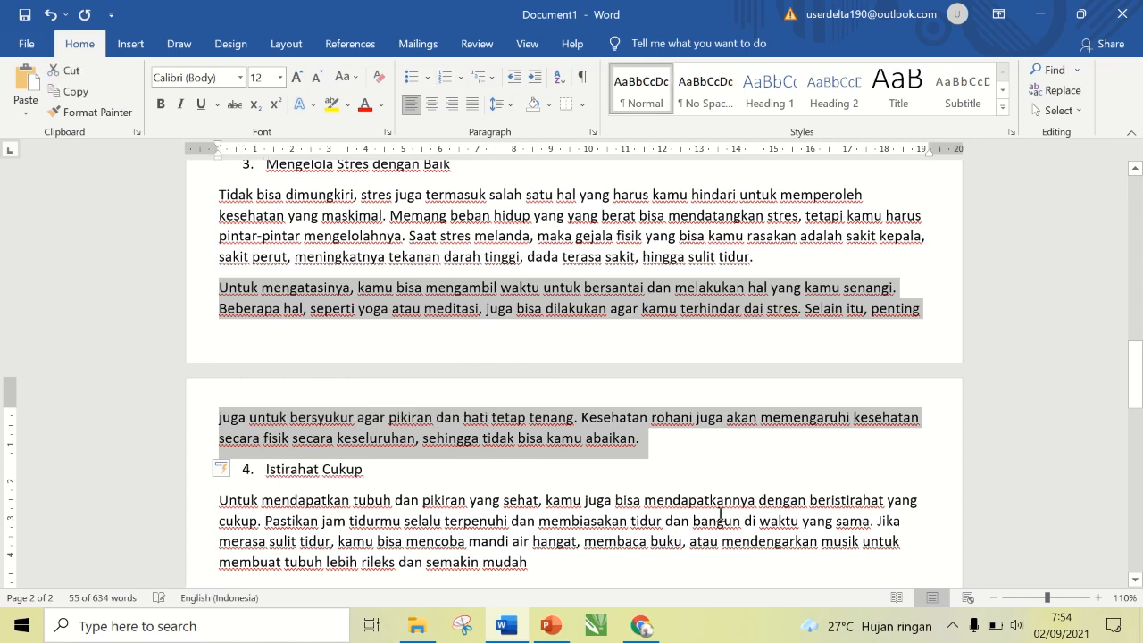
key(Delete)
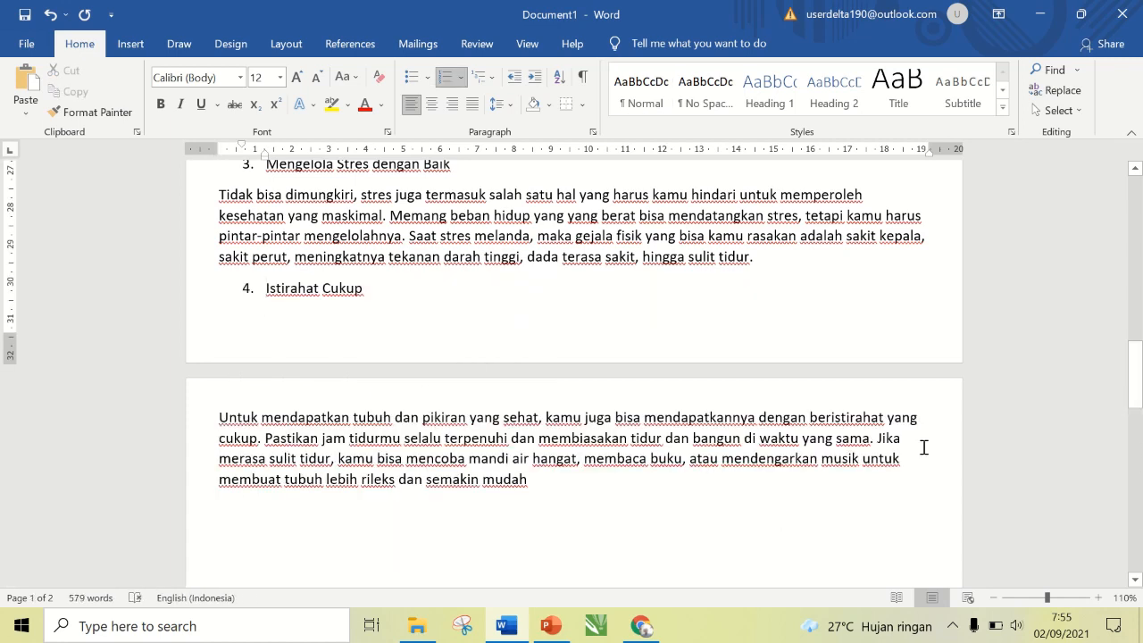
drag(884, 441, 890, 473)
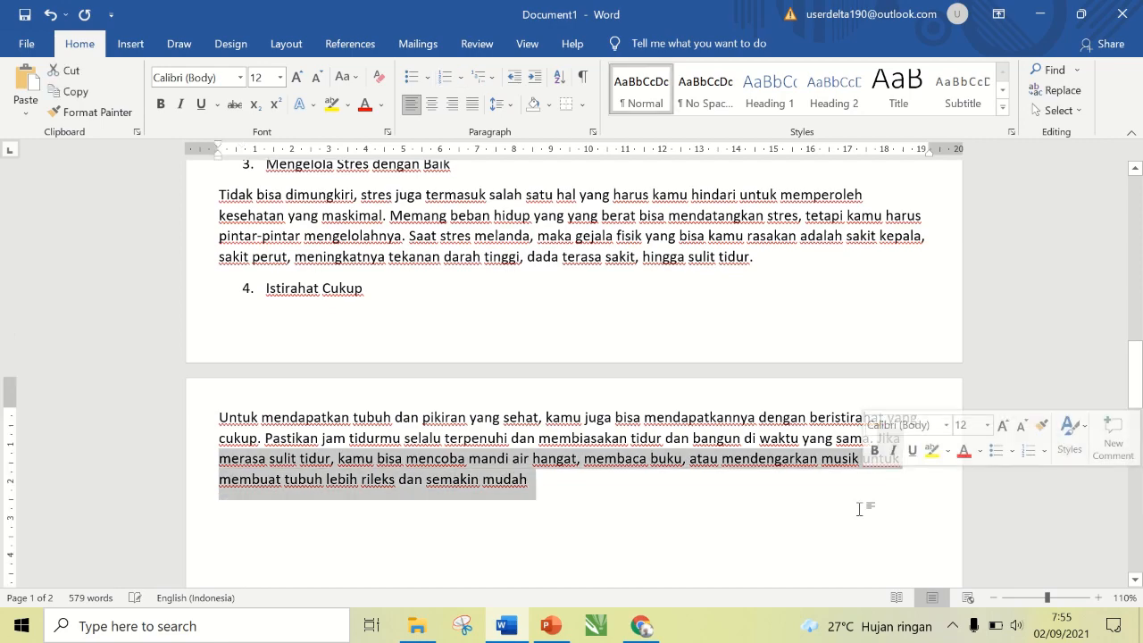
key(Delete)
Delete the "Jika masih terjebak" paragraph in the "Makan Sehat dengan Gizi Seimbang" section.
drag(1135, 380, 1134, 263)
scroll(1009, 336, down, 2)
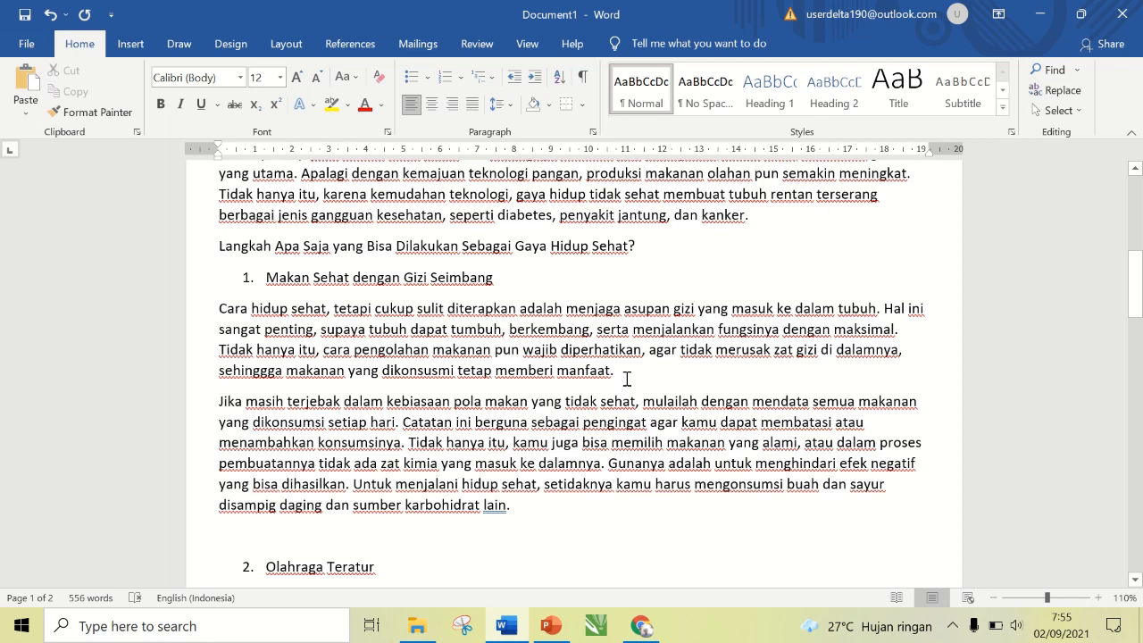
drag(199, 409, 301, 518)
key(Delete)
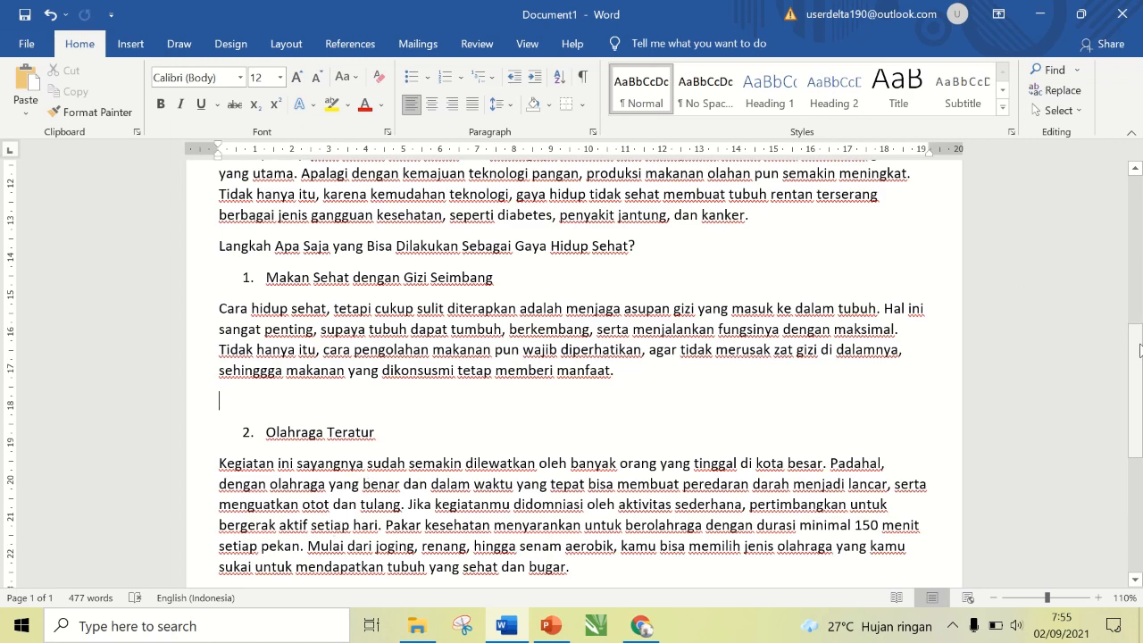
Split the document's title line so that "Halodoc.com" stands on its own line, without the vertical bar before it.
scroll(1136, 402, down, 2)
scroll(1125, 431, down, 5)
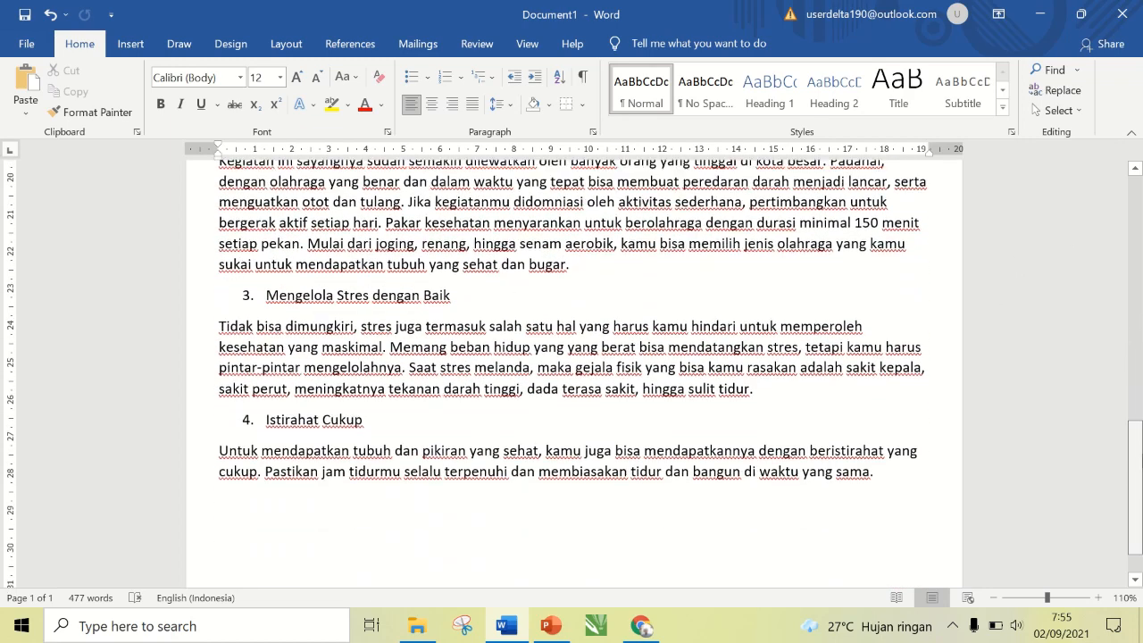
scroll(1124, 431, up, 2)
scroll(1124, 430, up, 1)
scroll(1124, 430, down, 3)
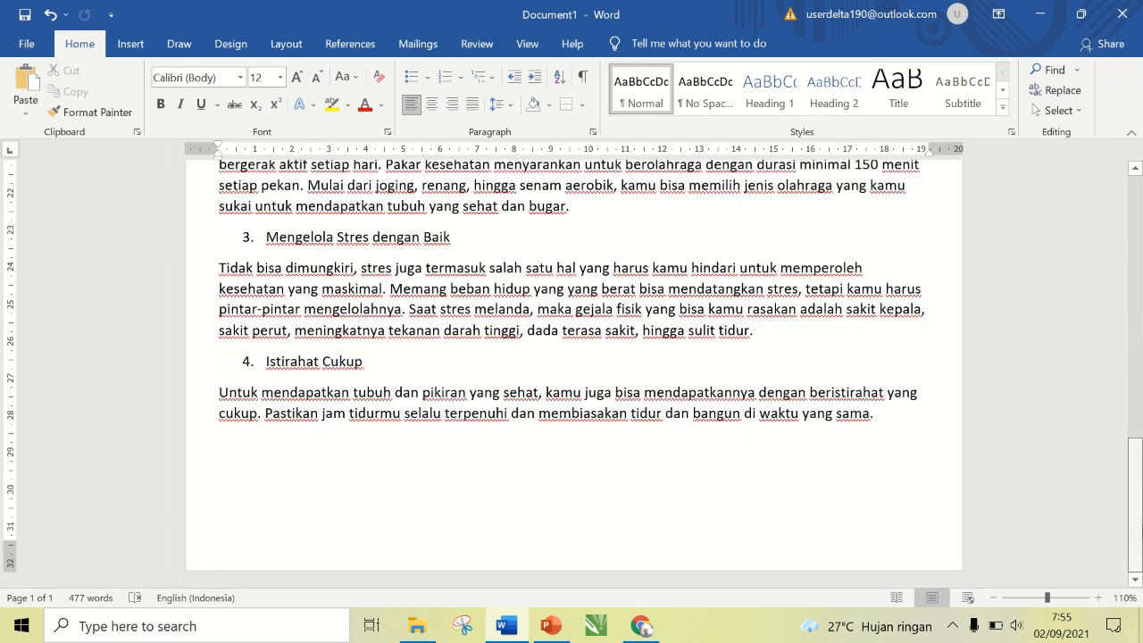
drag(1136, 500, 1088, 195)
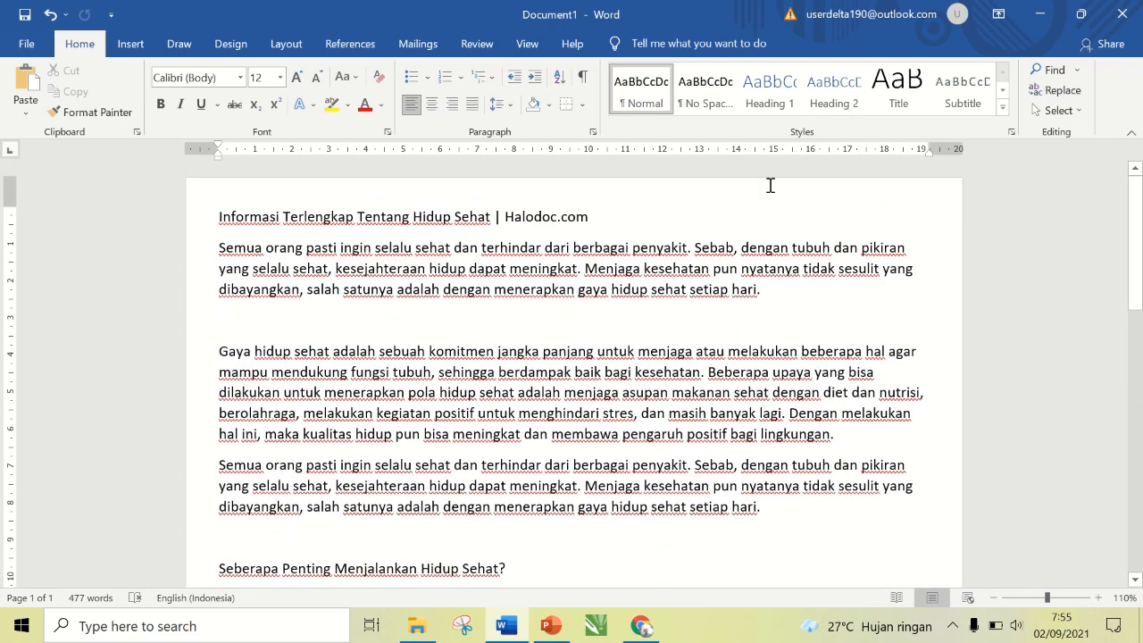
click(494, 217)
key(Return)
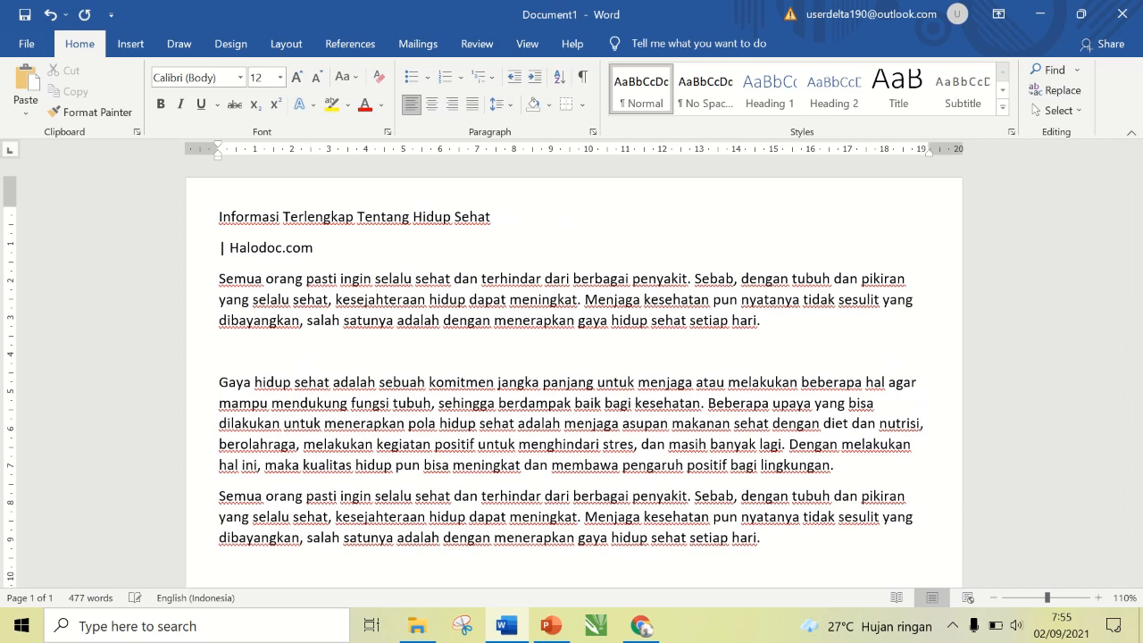
key(Delete)
key(Delete)
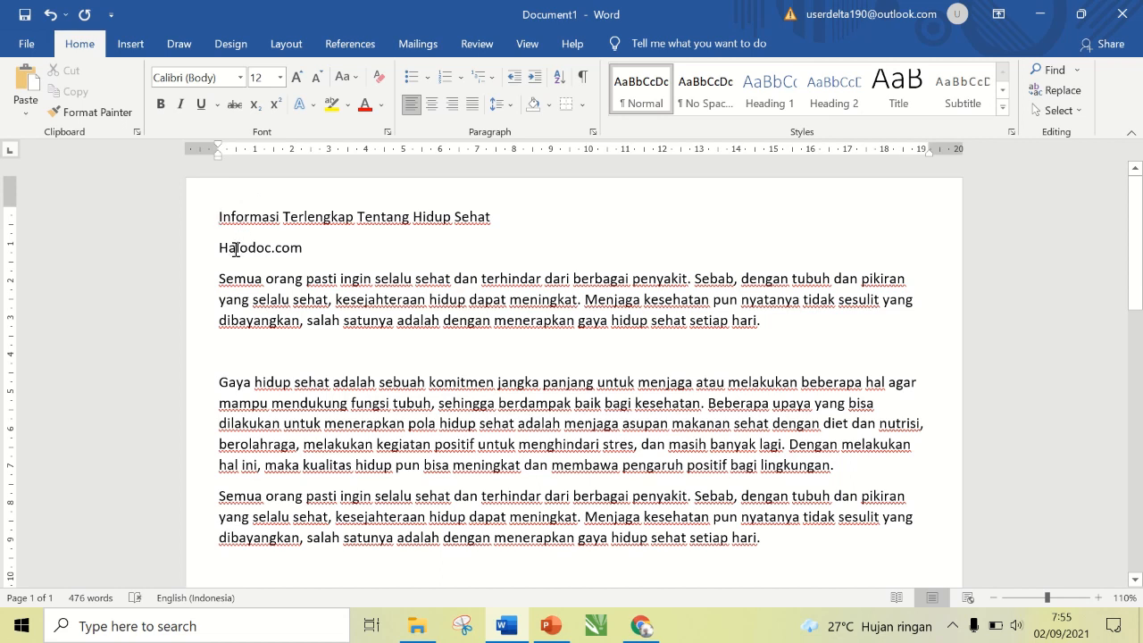
Insert an empty line above the title and shorten the title to "Hidup Sehat".
key(Return)
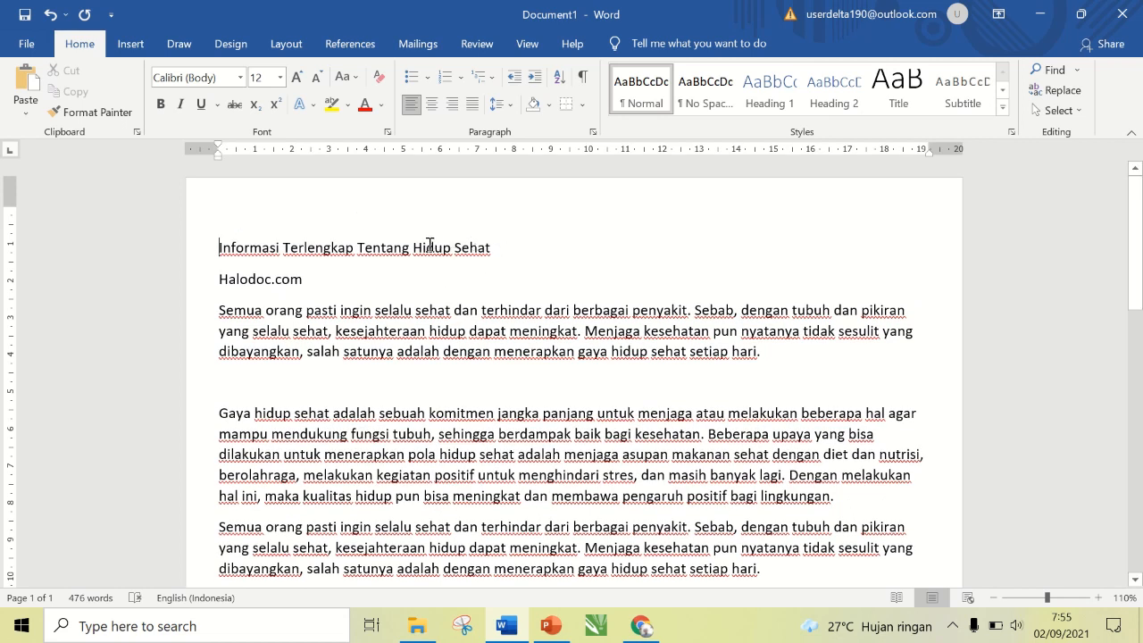
drag(401, 241, 224, 250)
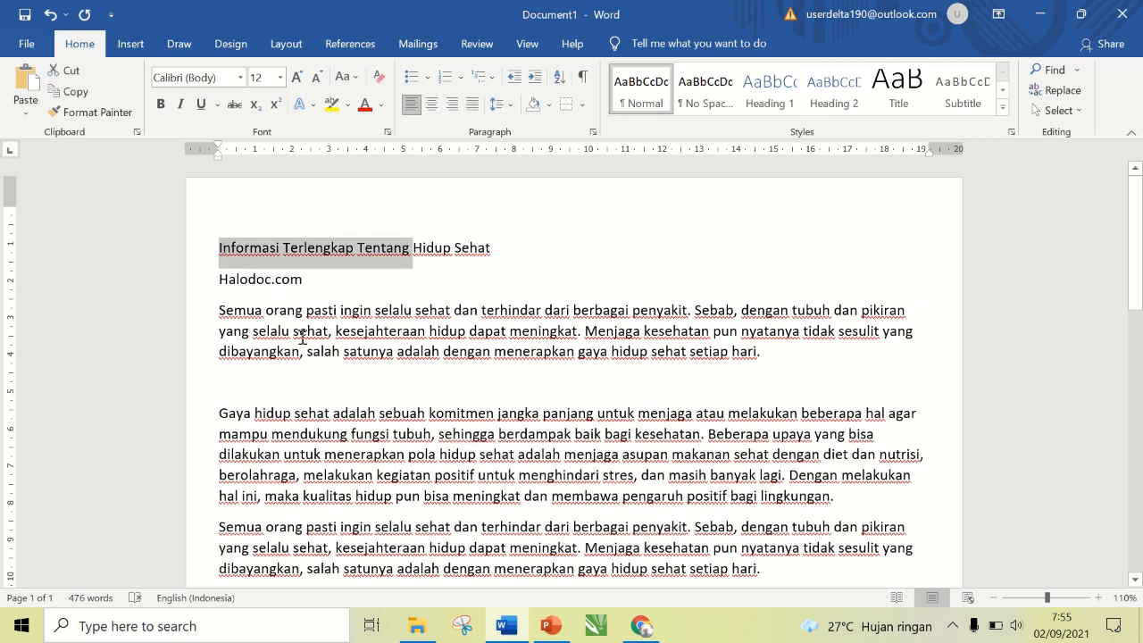
key(Delete)
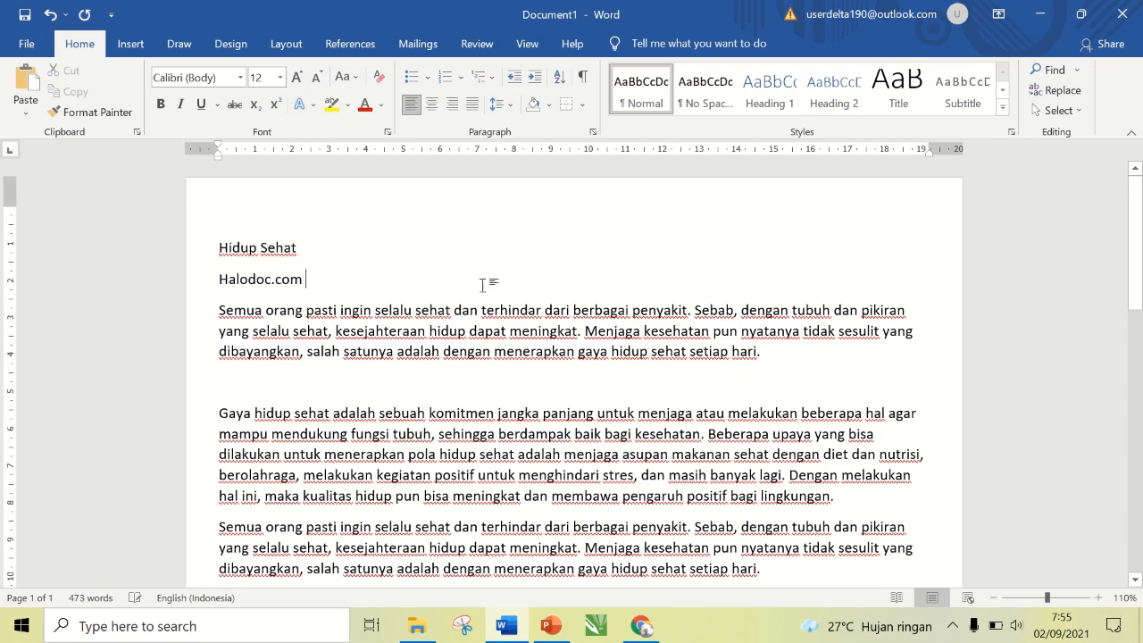
Justify all article text below the "Halodoc.com" line, from "Semua orang pasti" to the end of the document.
drag(1135, 287, 1133, 409)
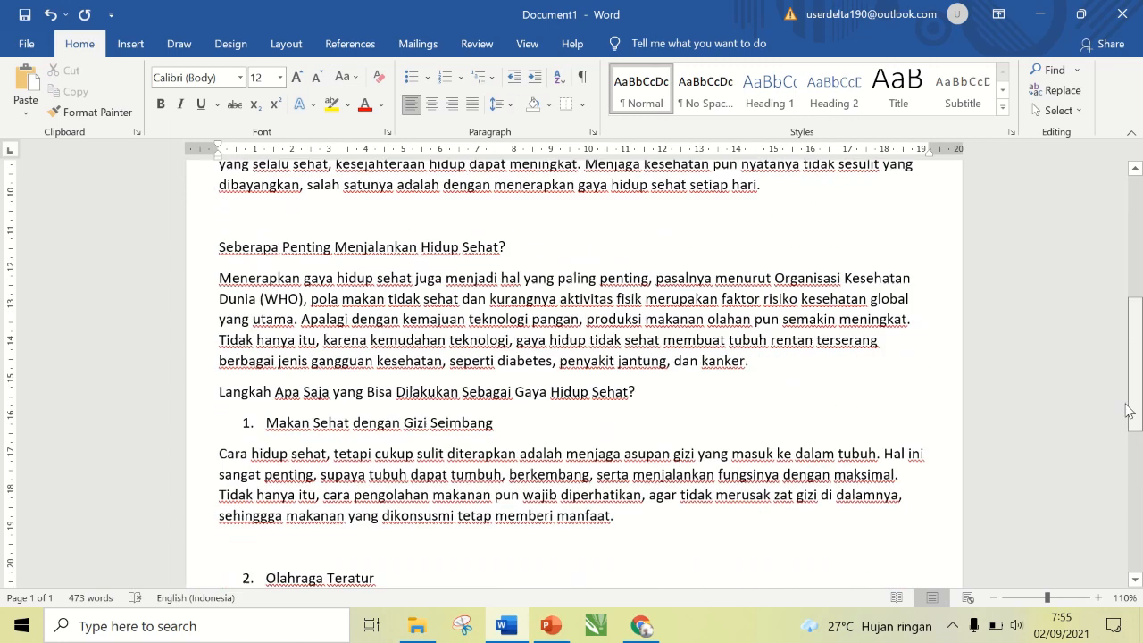
click(994, 598)
click(994, 599)
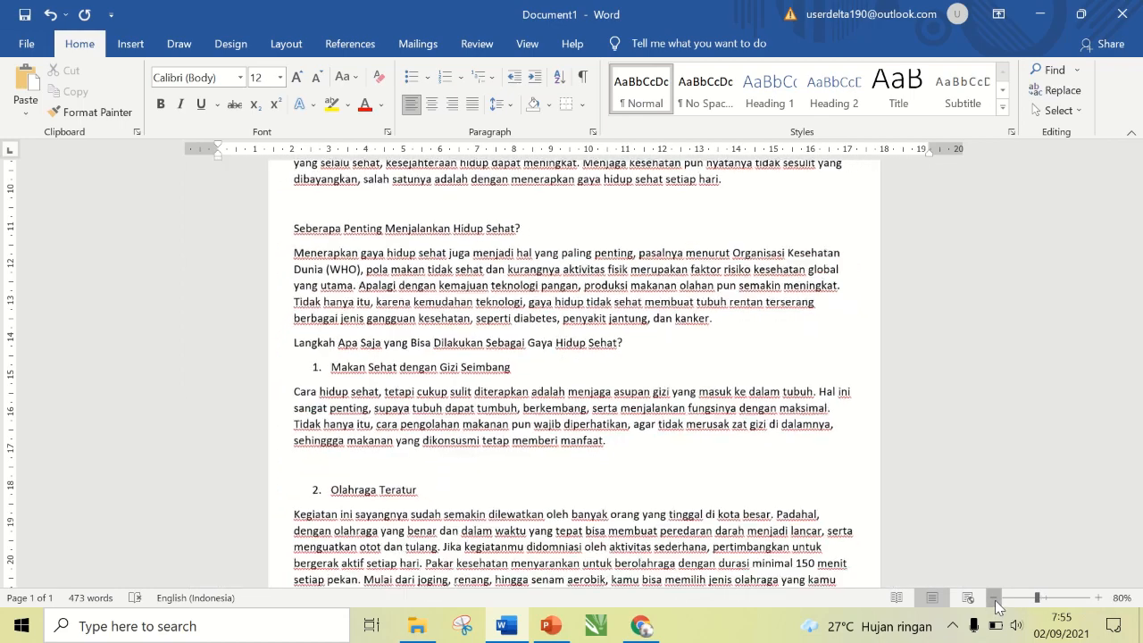
click(994, 599)
click(994, 599)
click(993, 598)
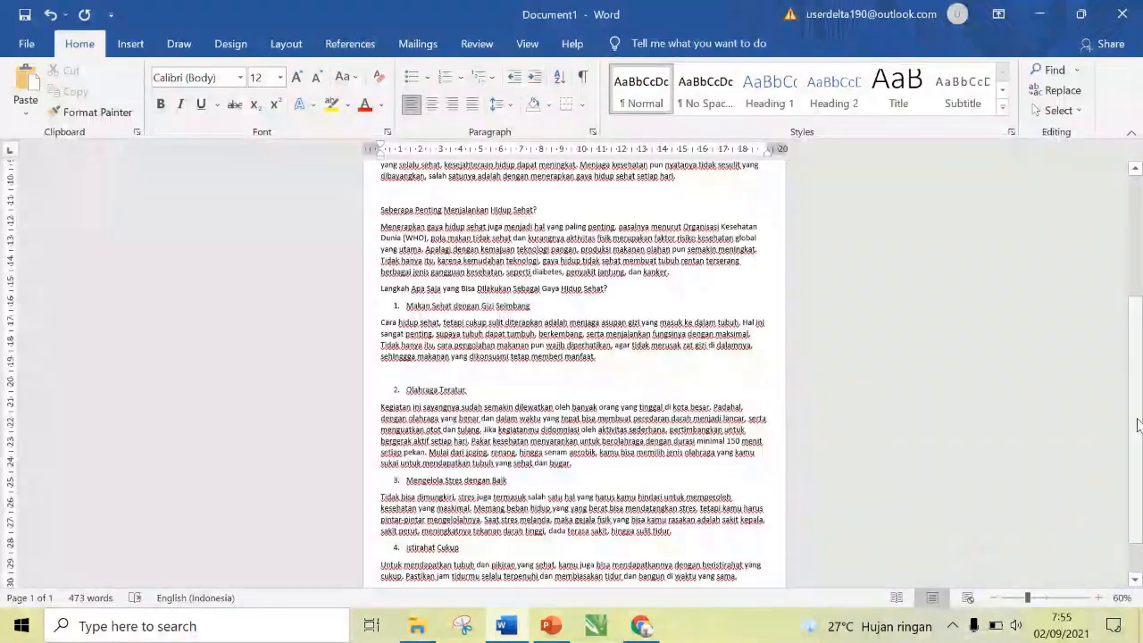
drag(1135, 426, 1135, 342)
drag(1135, 299, 1116, 316)
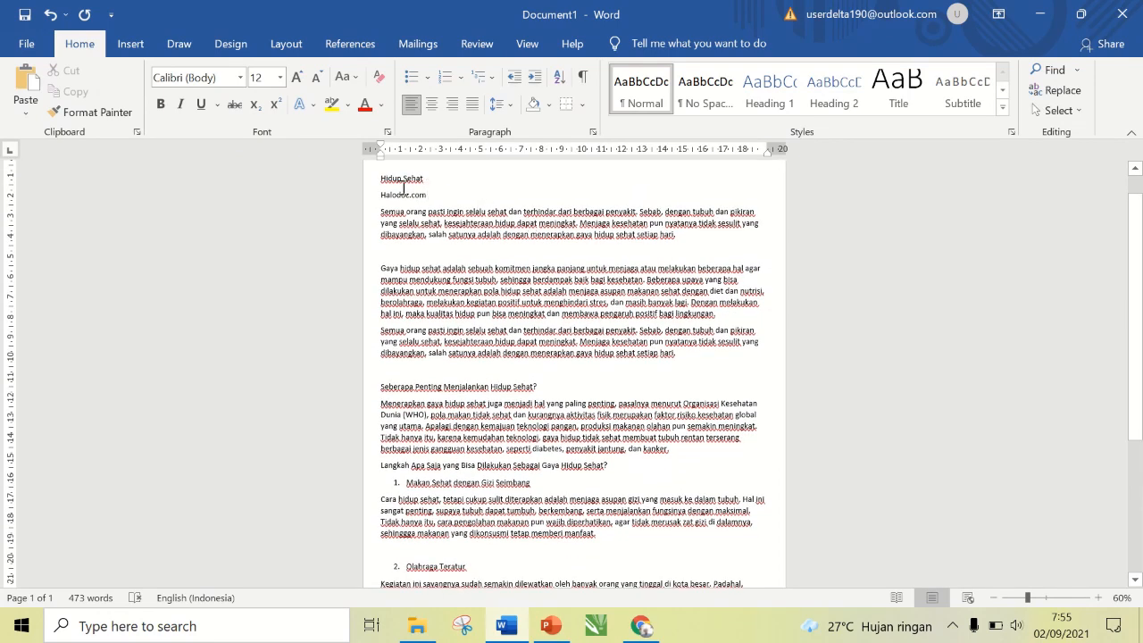
drag(358, 220, 733, 558)
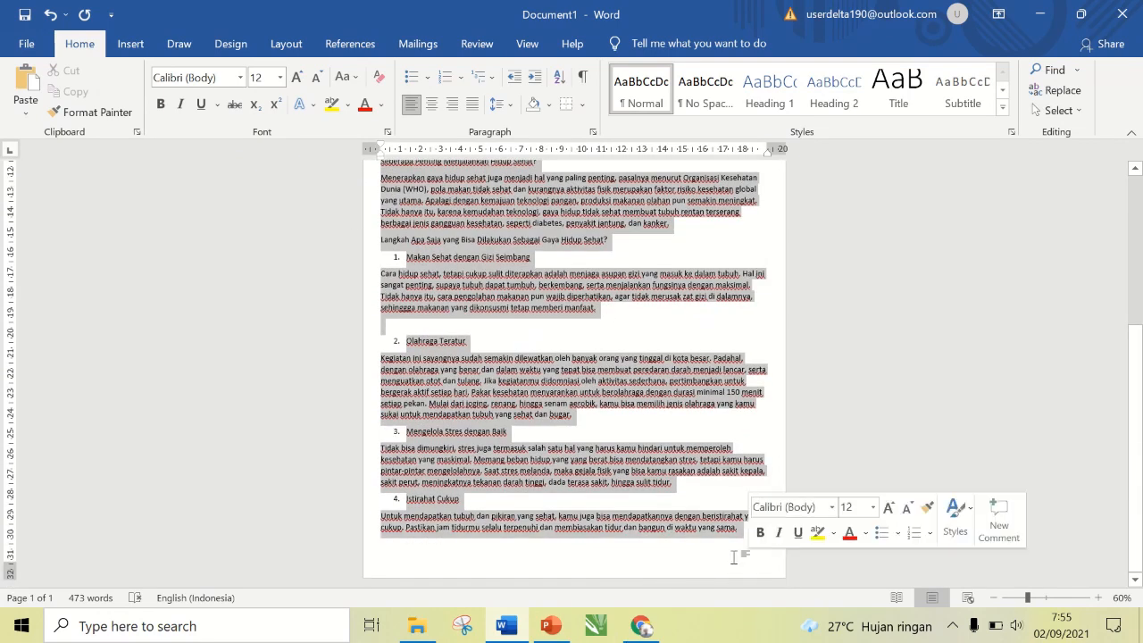
click(472, 103)
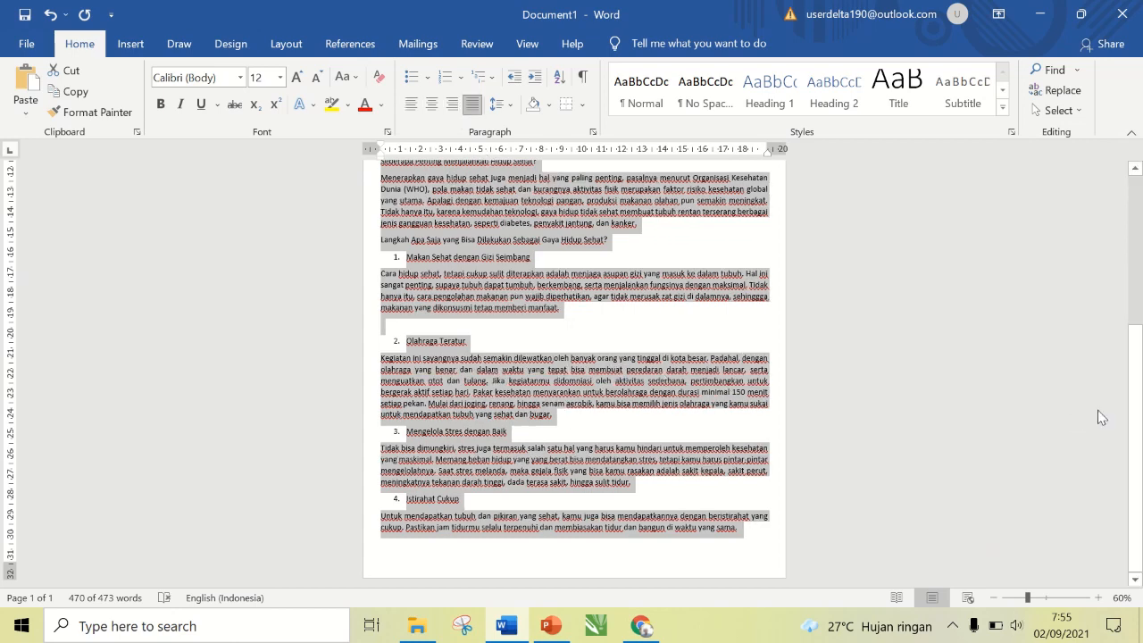
drag(1136, 386, 1115, 208)
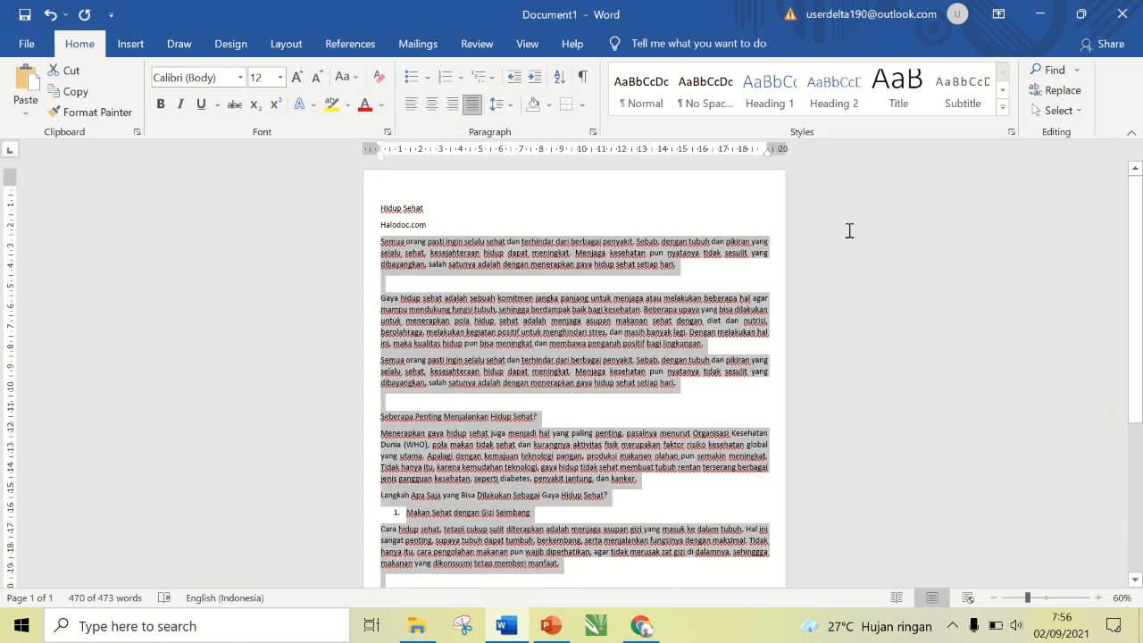
click(647, 272)
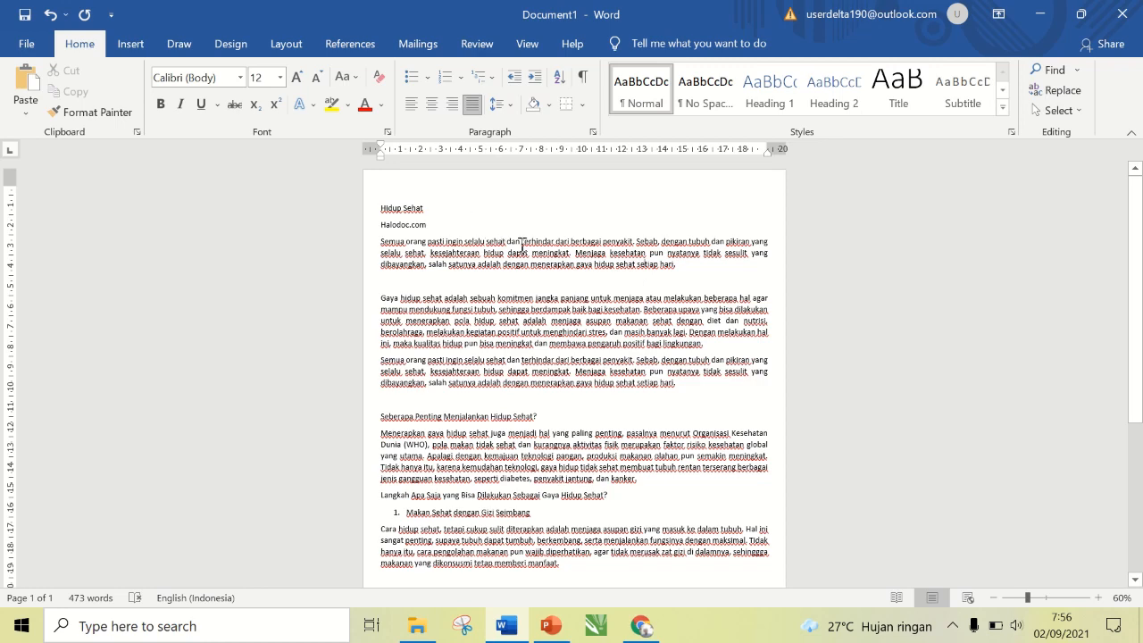
Arrange the article text from "Semua orang pasti" to the end of the document in three columns.
drag(376, 241, 741, 543)
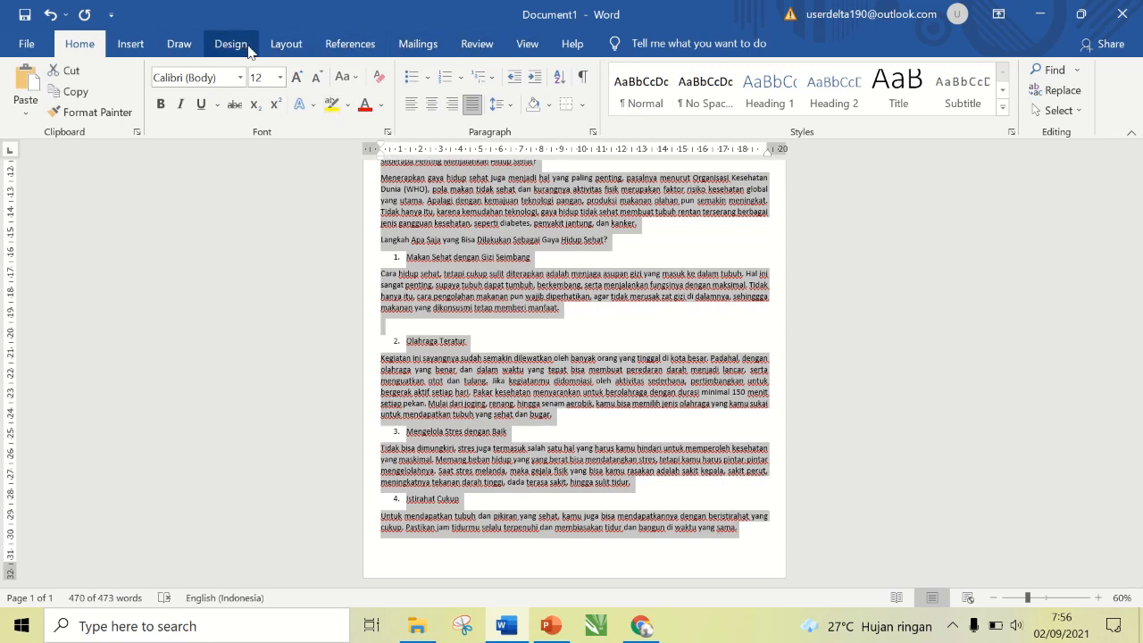
click(307, 51)
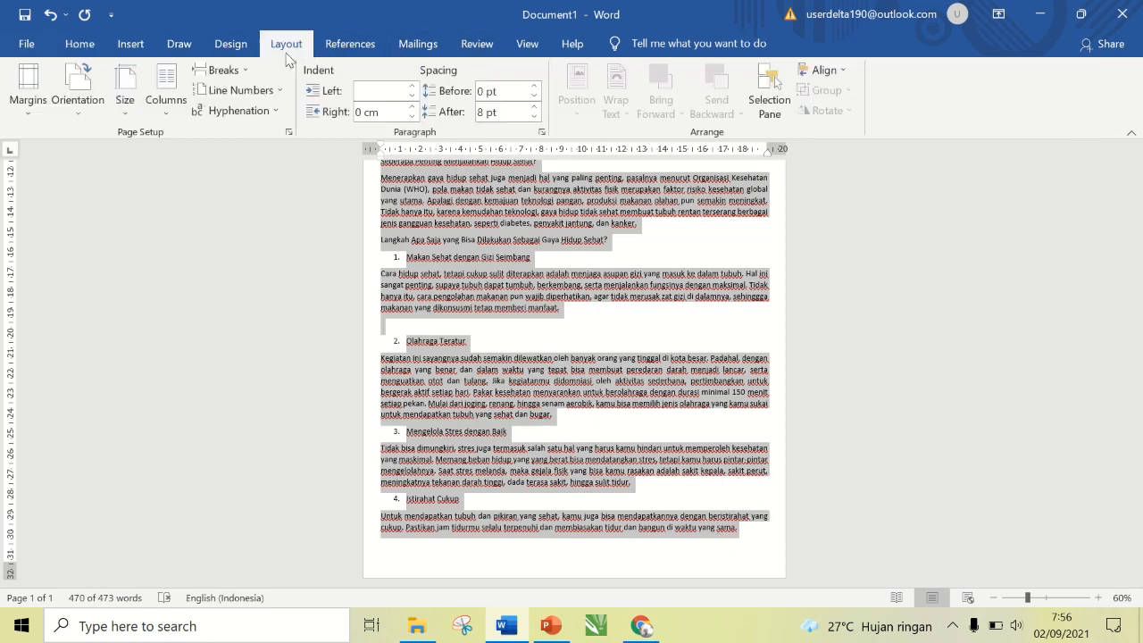
click(168, 98)
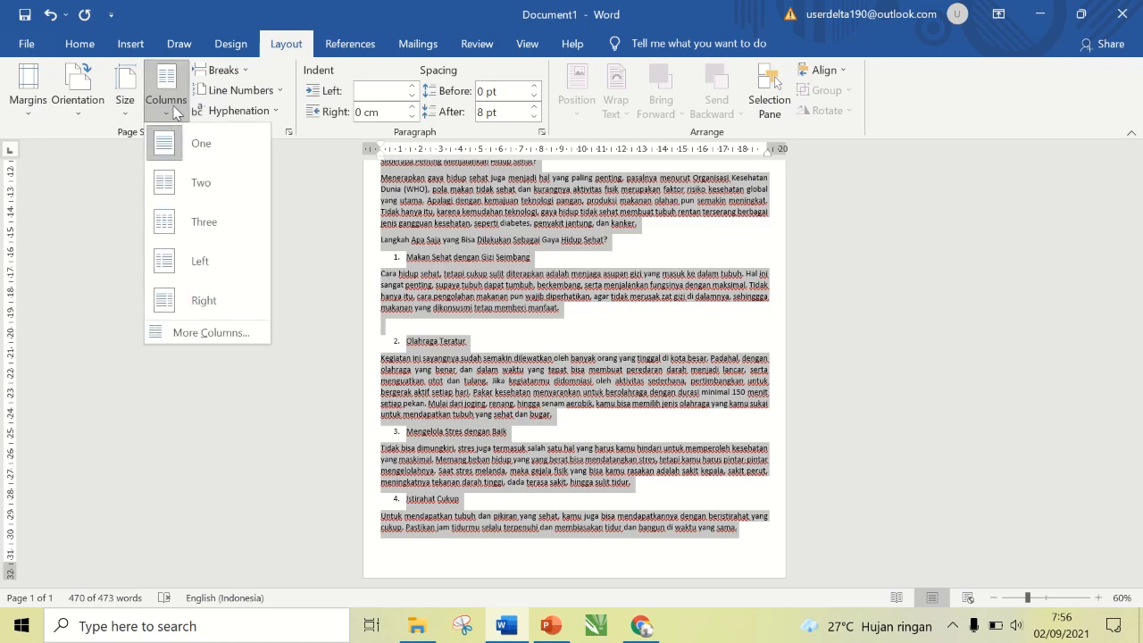
click(210, 231)
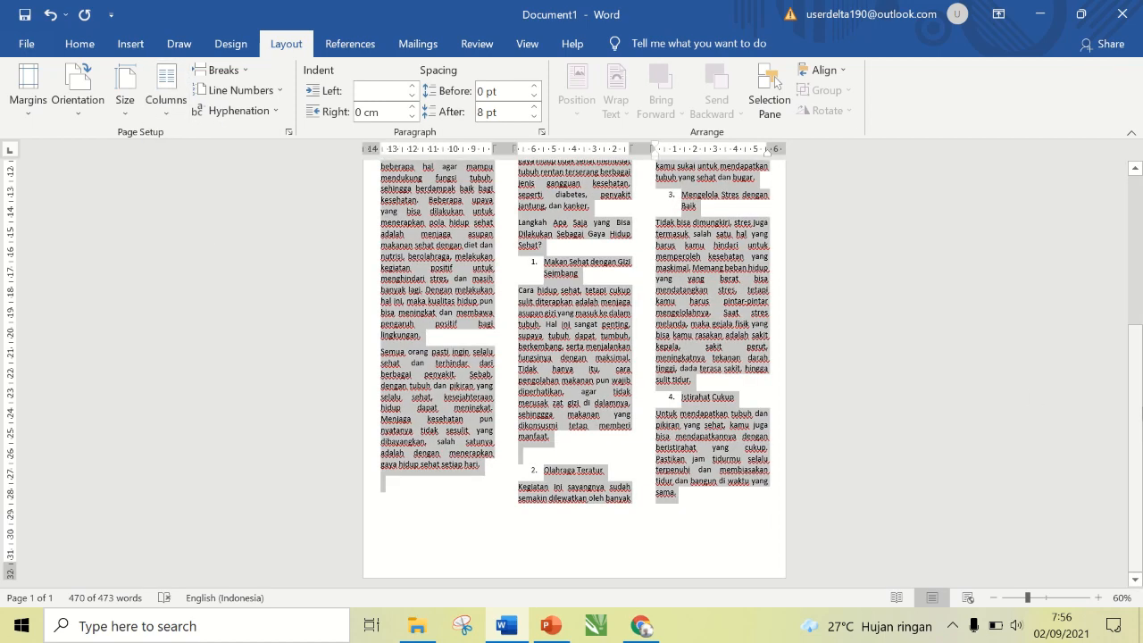
scroll(1029, 358, up, 5)
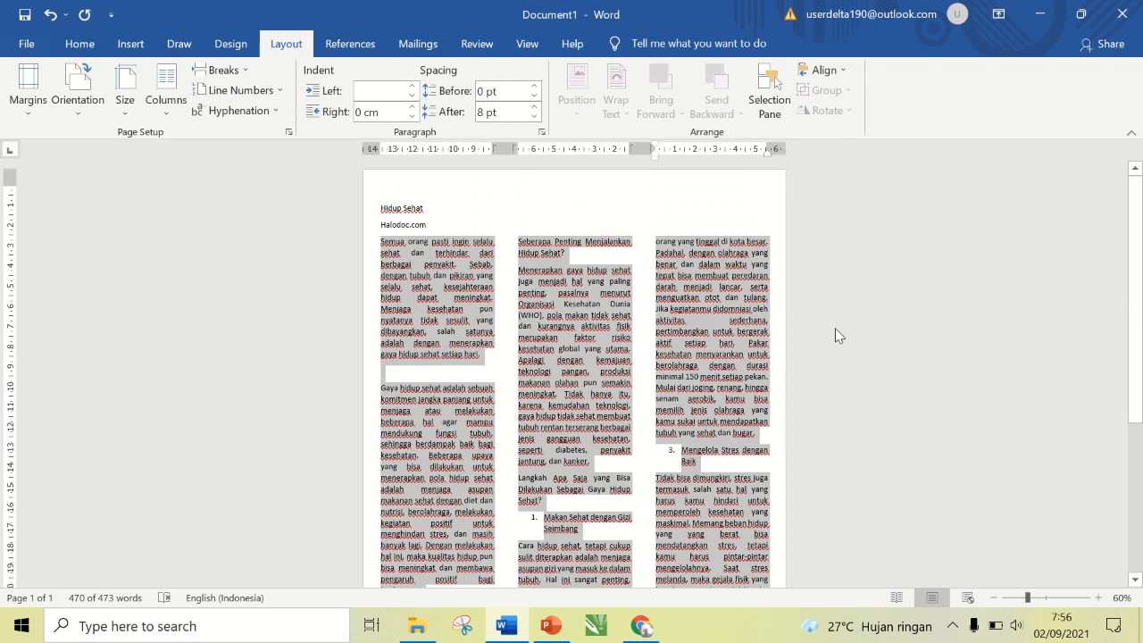
click(834, 330)
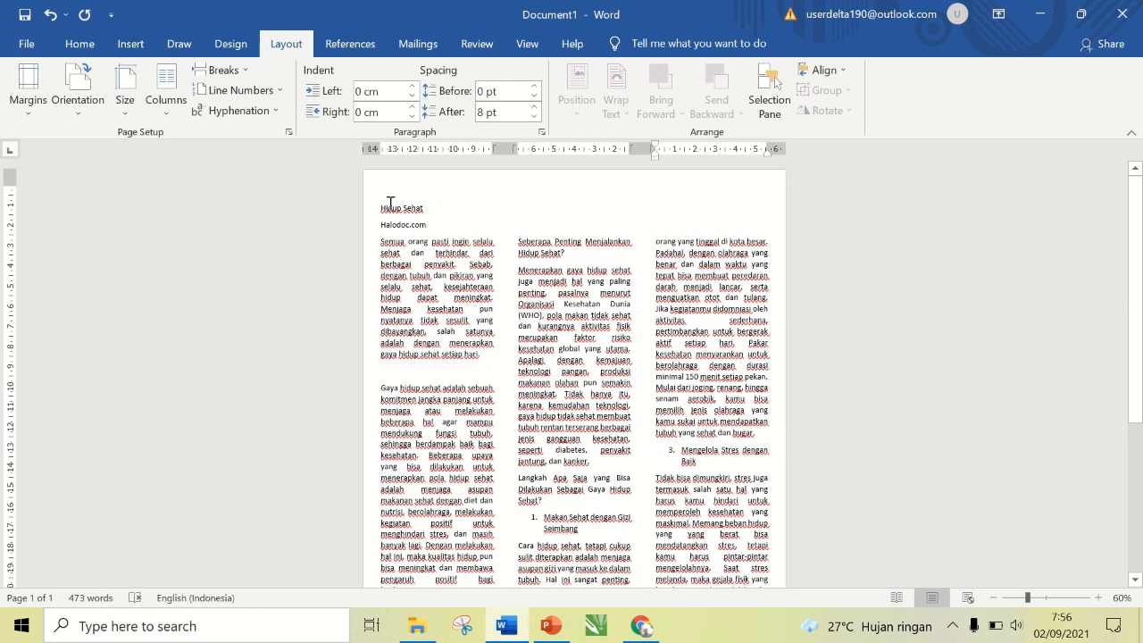
Enlarge the "Hidup Sehat" title to a font size of 48.
drag(389, 221, 439, 217)
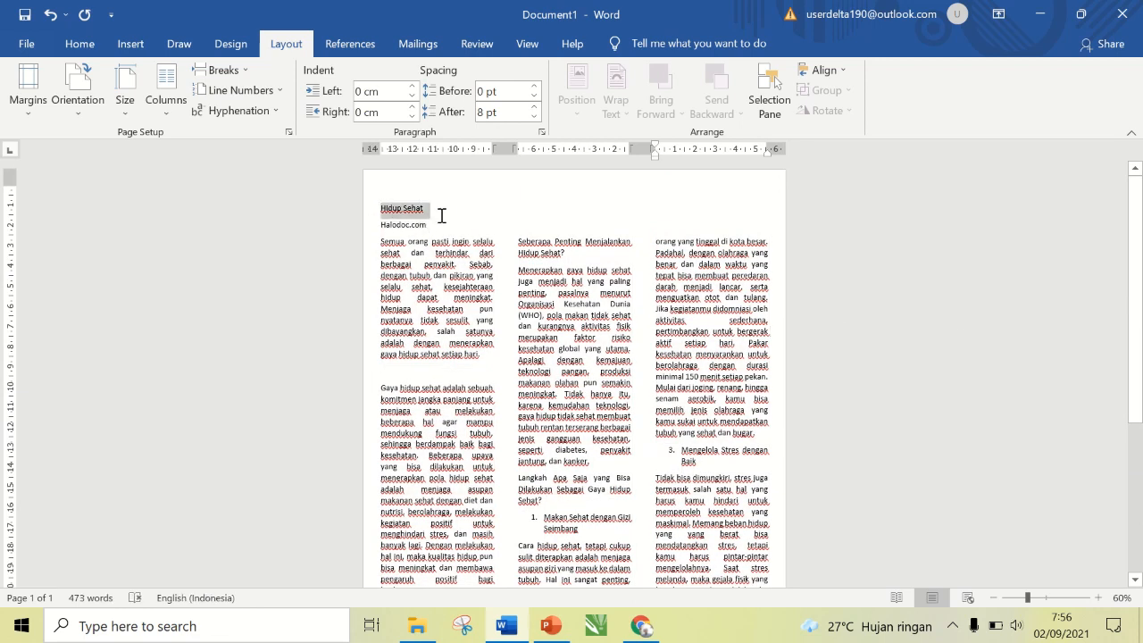
click(89, 45)
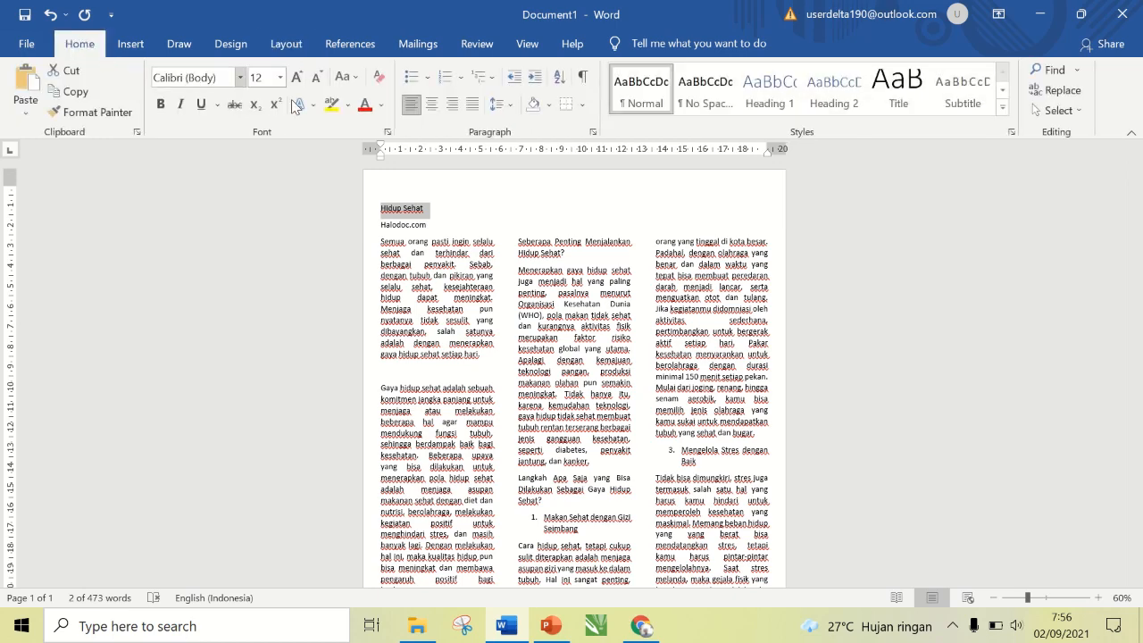
click(382, 105)
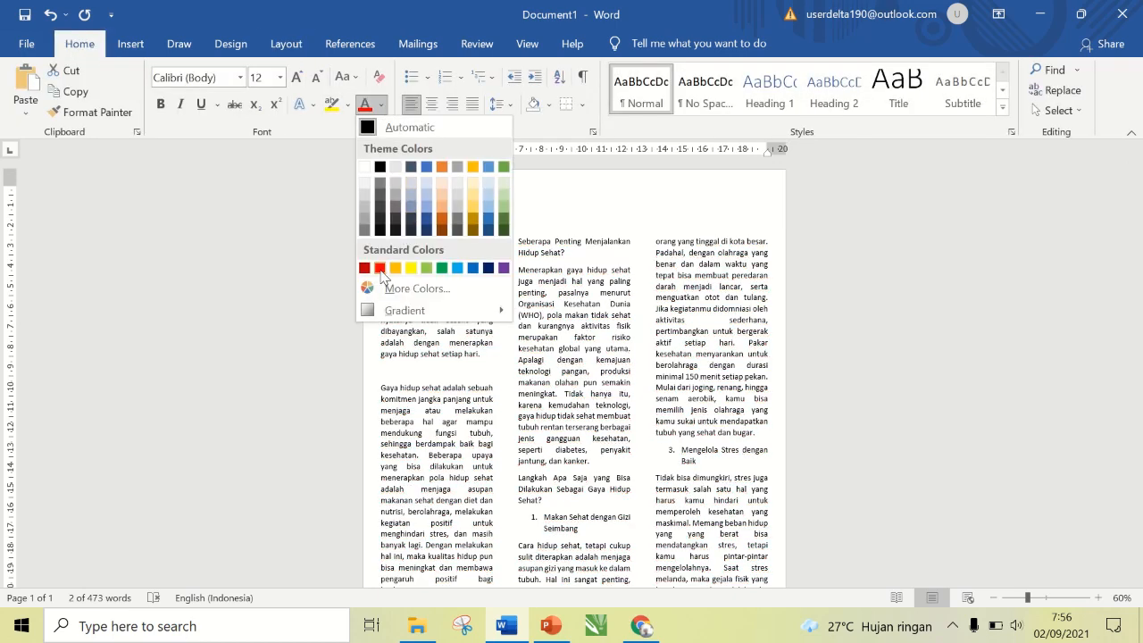
click(299, 78)
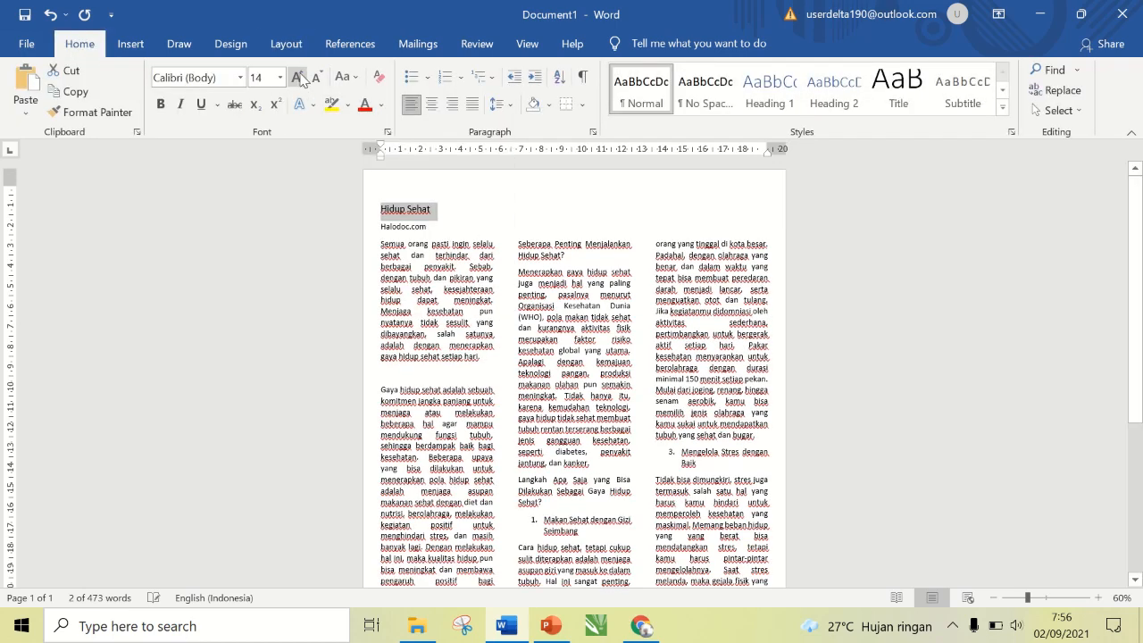
click(299, 78)
click(300, 78)
click(299, 78)
click(299, 78)
click(299, 77)
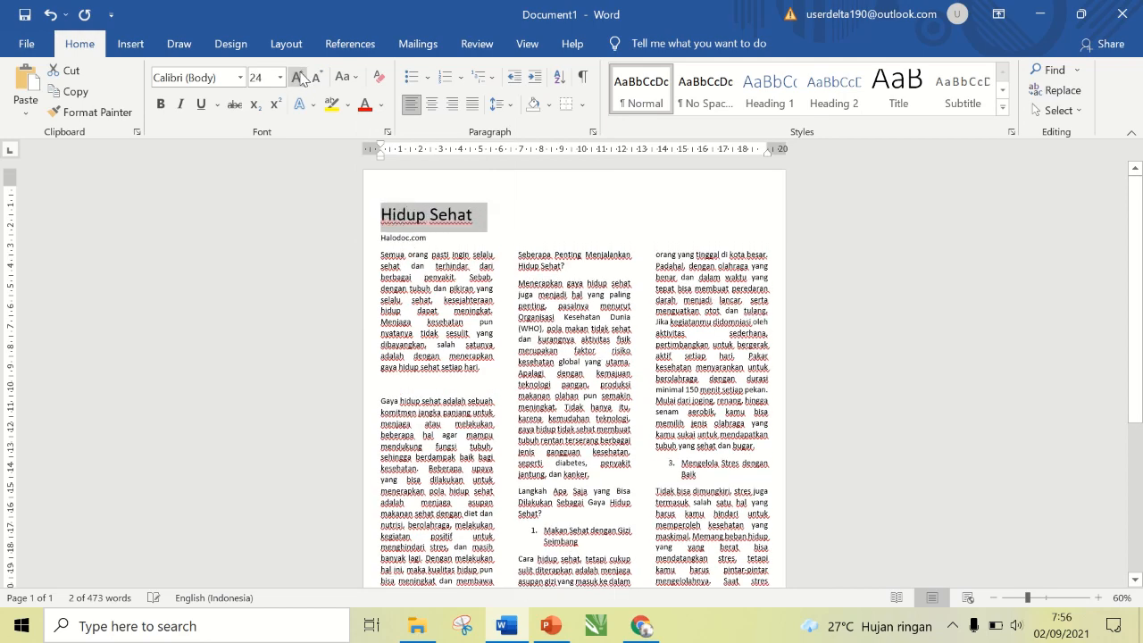
click(299, 77)
click(299, 77)
click(299, 77)
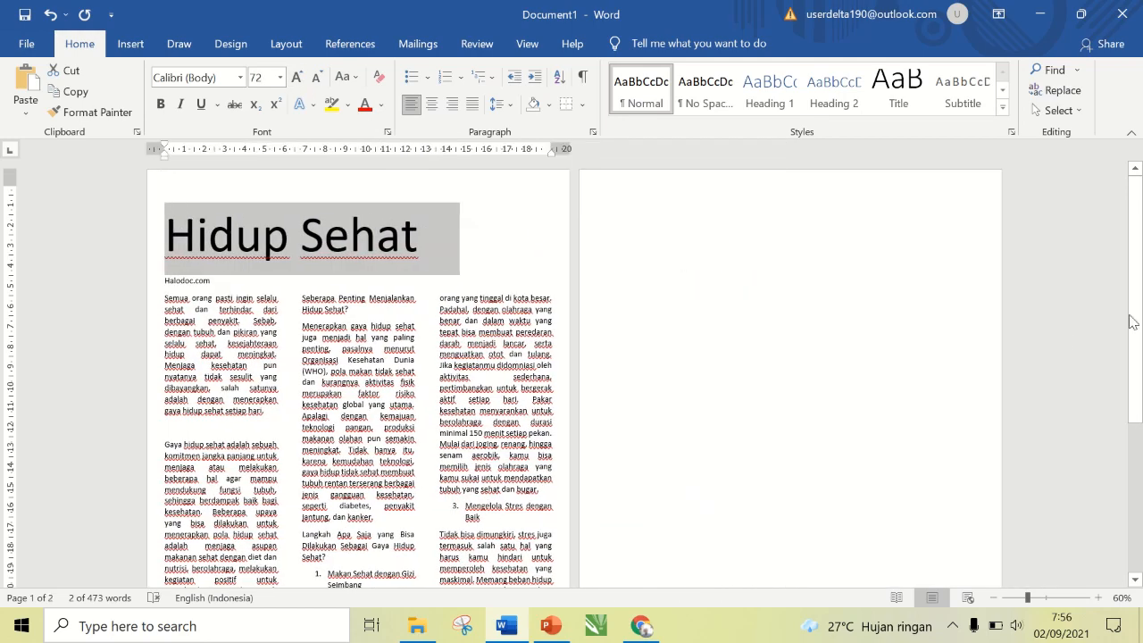
mouse_move(1132, 321)
mouse_down()
mouse_move(1132, 468)
mouse_move(1134, 308)
mouse_up()
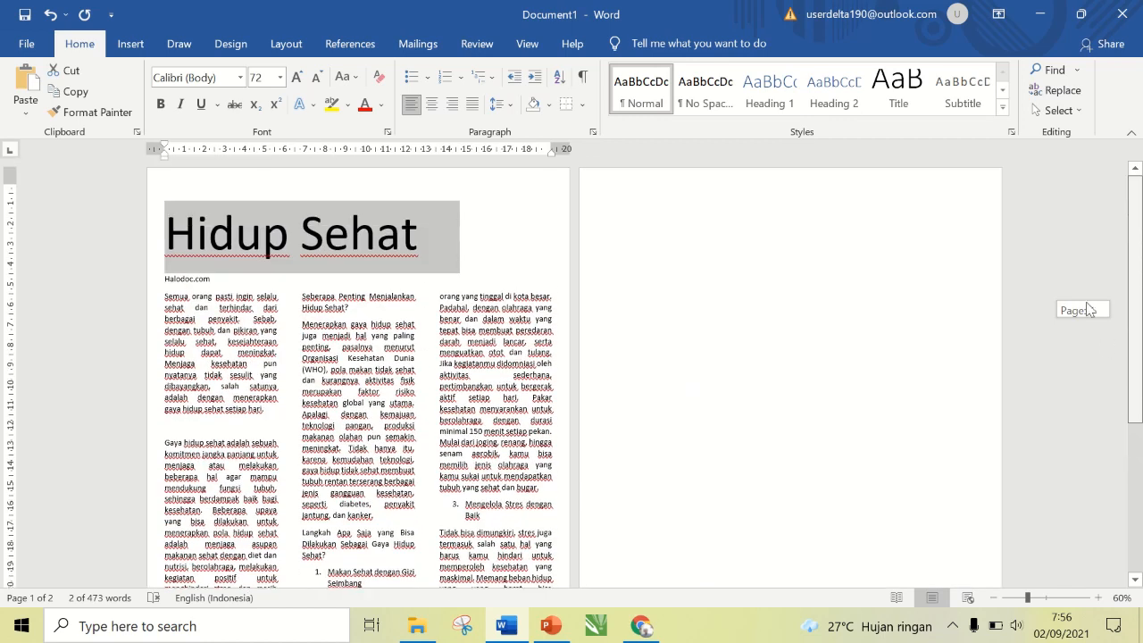
click(317, 78)
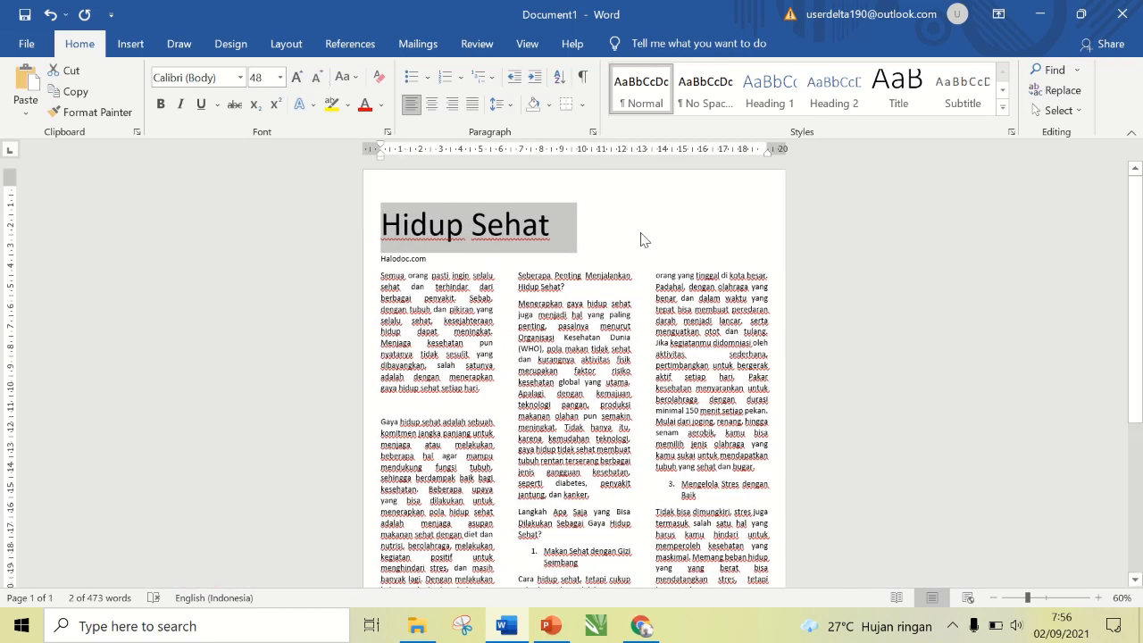
click(641, 239)
drag(1134, 284, 1099, 267)
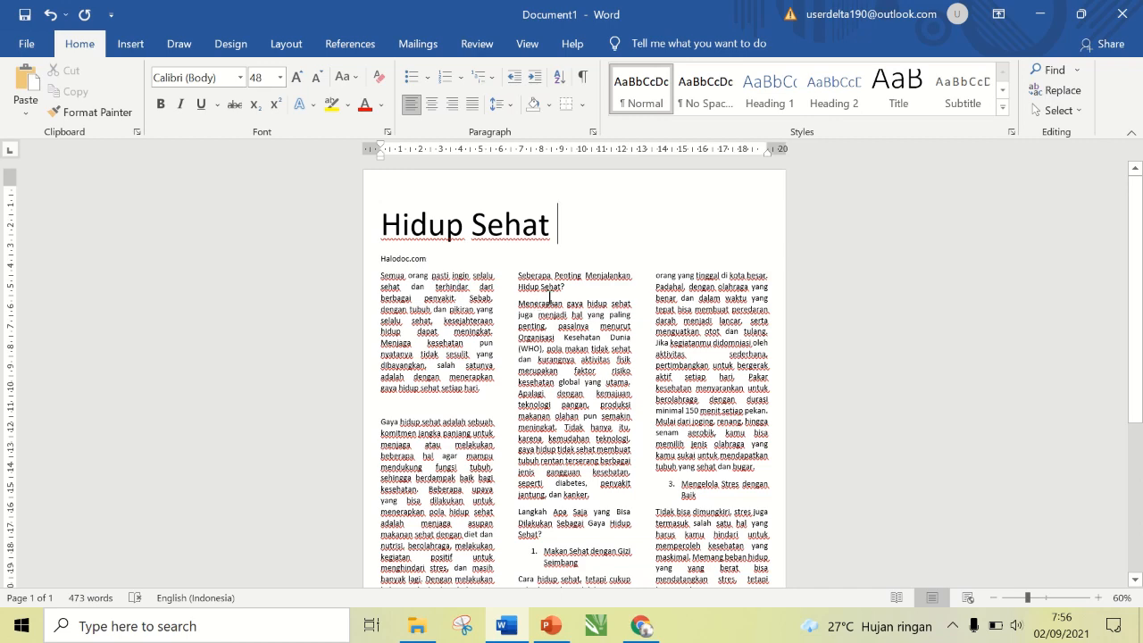
Undo the title's font size increases and the three-column layout of the article text.
key(ctrl+z)
key(ctrl+z)
key(ctrl+z)
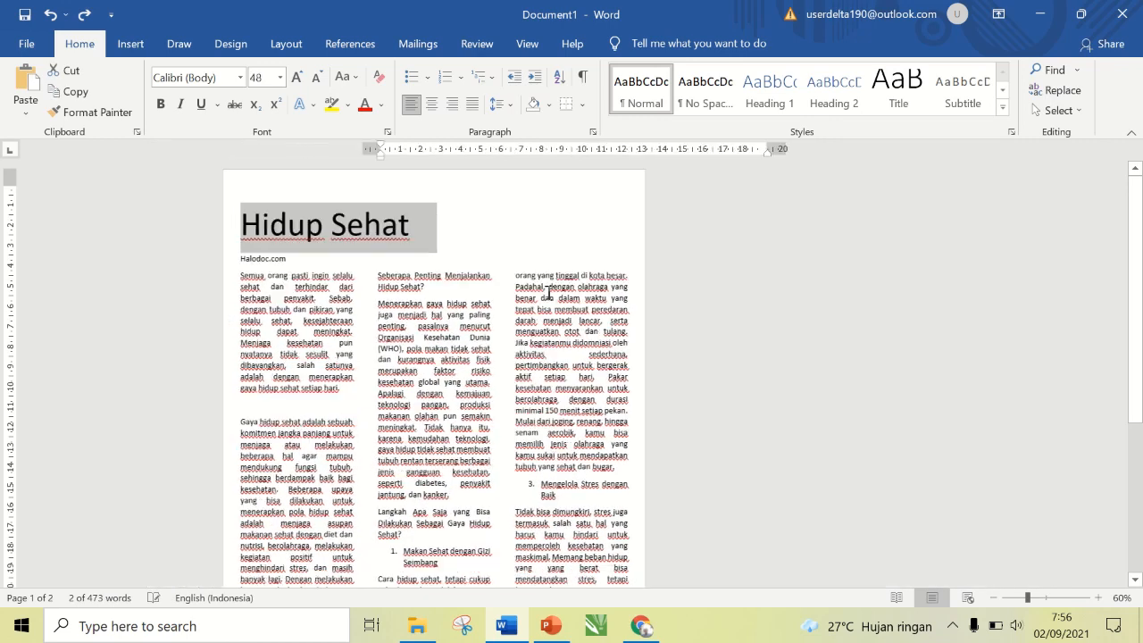
key(ctrl+z)
key(ctrl+z)
key(ctrl+z)
key(ctrl+z)
key(ctrl+z)
key(ctrl+z)
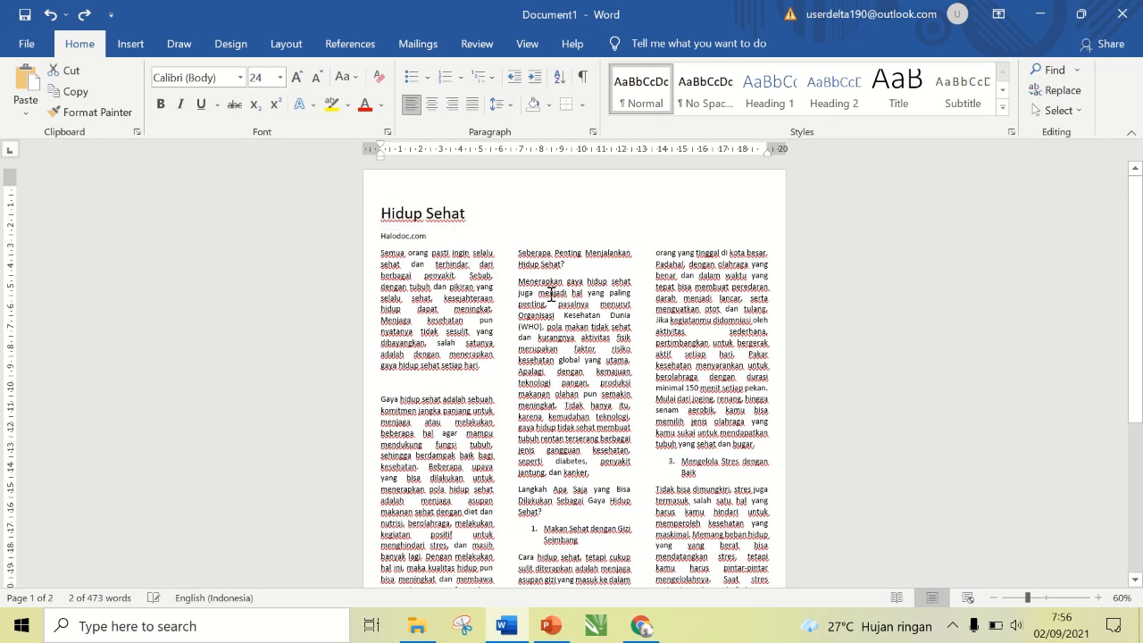
key(ctrl+z)
key(ctrl+z)
key(ctrl+z)
key(ctrl+z)
key(ctrl+z)
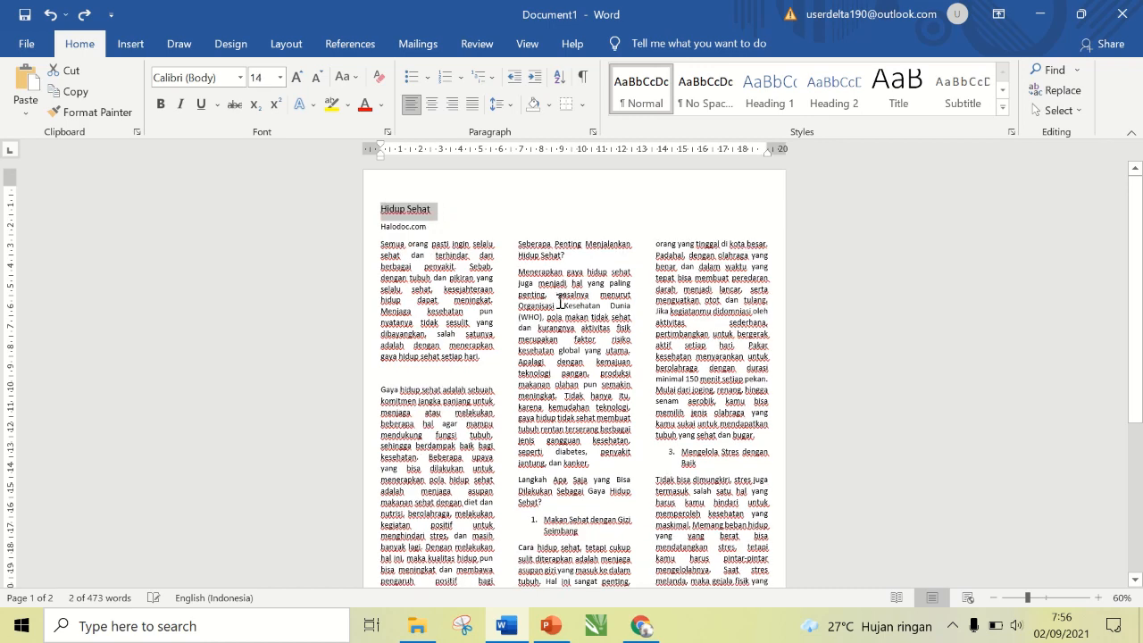
Copy the entire single-column article into a new blank document.
click(441, 225)
key(ctrl+a)
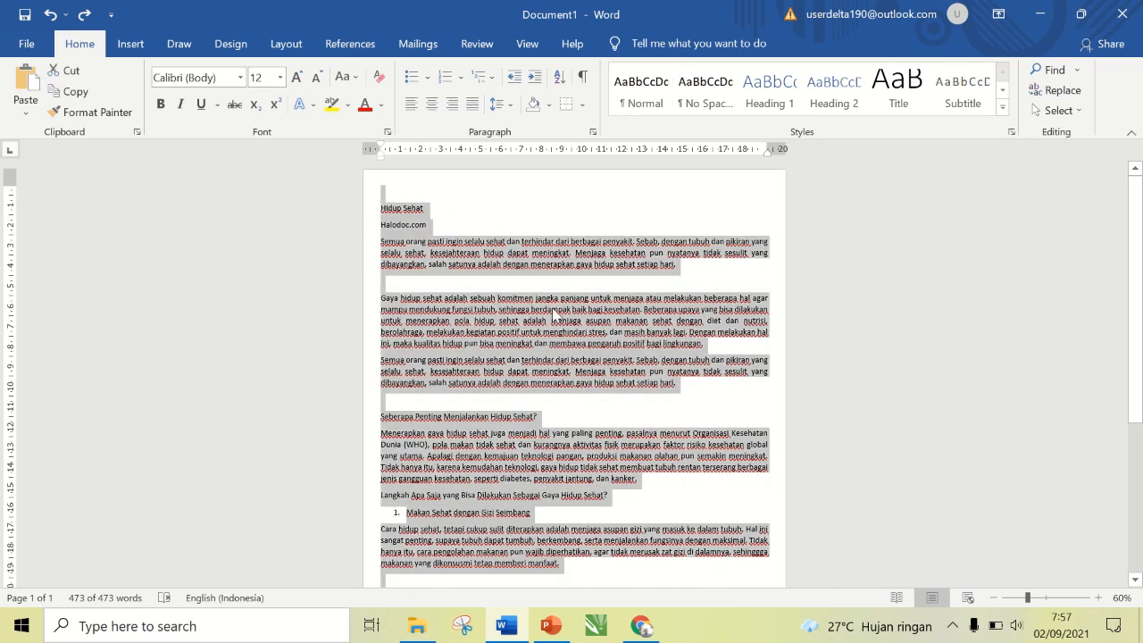
key(ctrl+n)
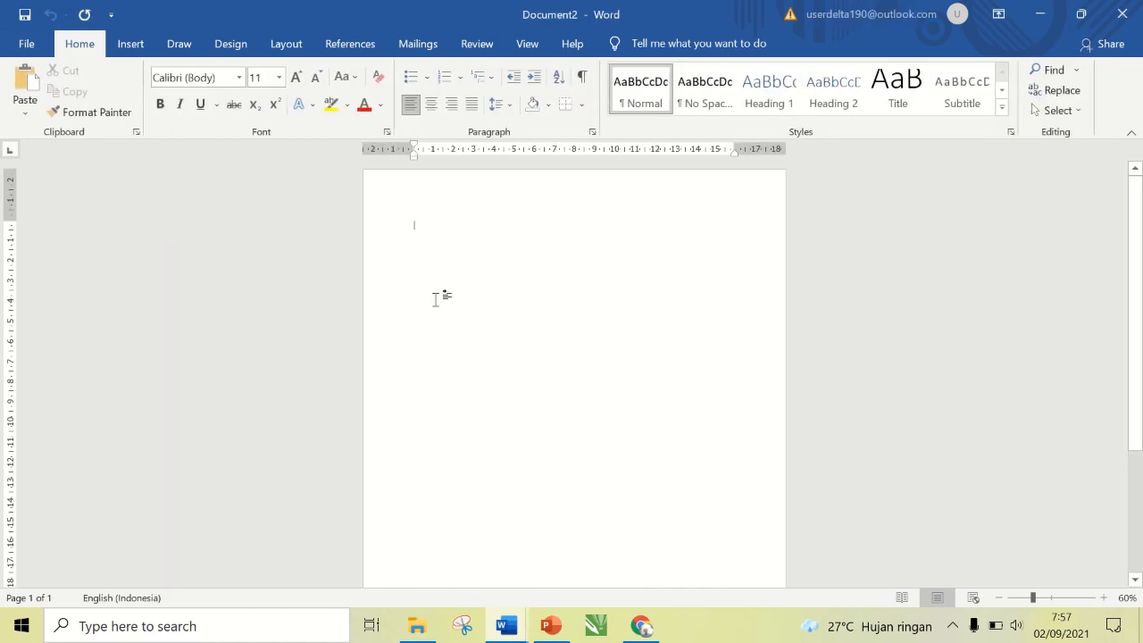
key(ctrl+v)
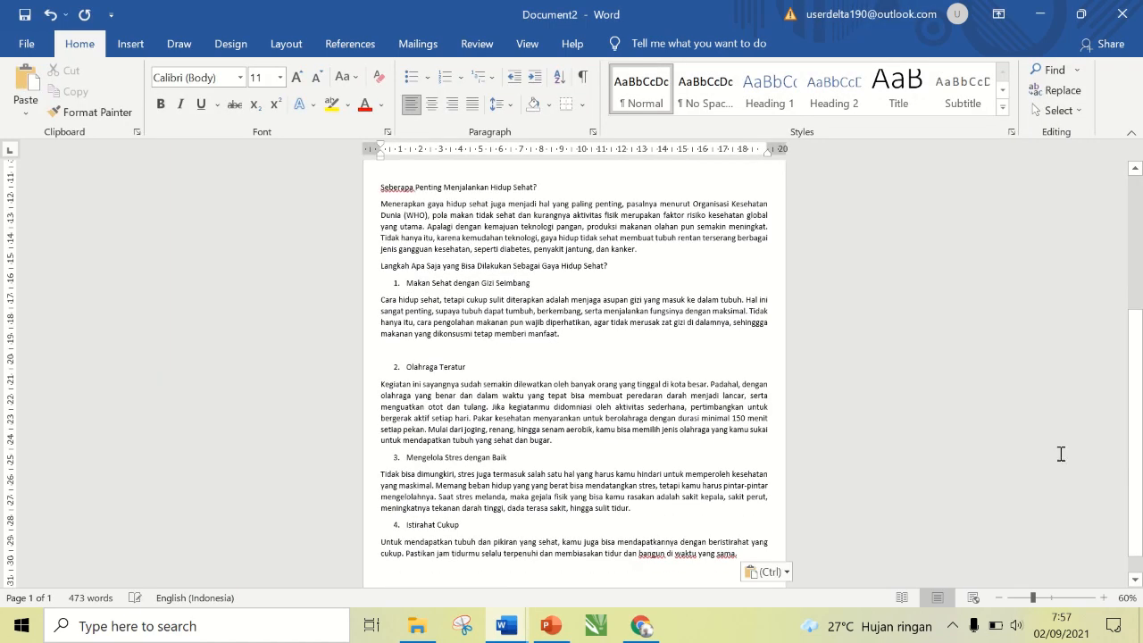
mouse_move(1133, 395)
mouse_down()
mouse_move(1089, 238)
mouse_move(1127, 422)
mouse_move(1121, 408)
mouse_up()
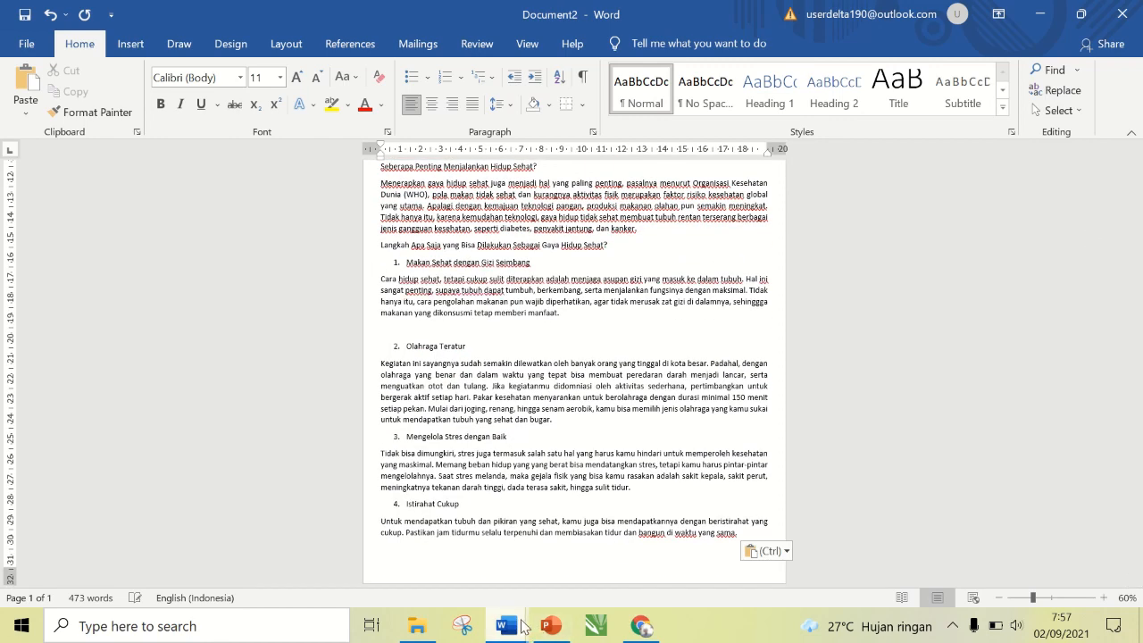
Return to Document1 and redo the undone justification, three-column layout and part of the title enlargement.
mouse_move(512, 628)
click(483, 540)
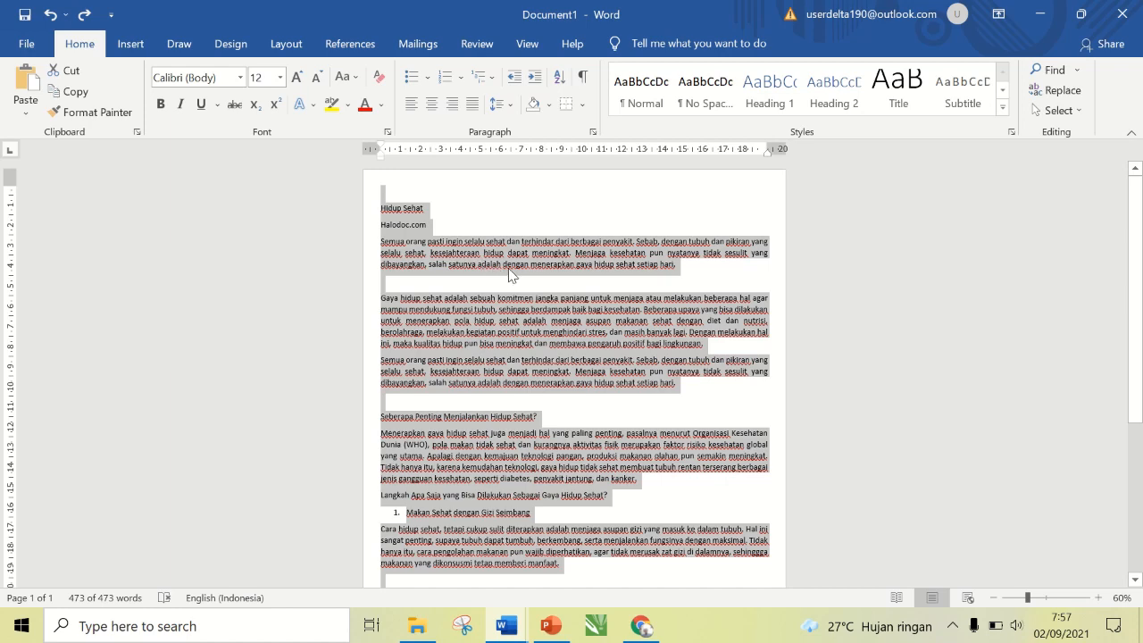
key(ctrl+l)
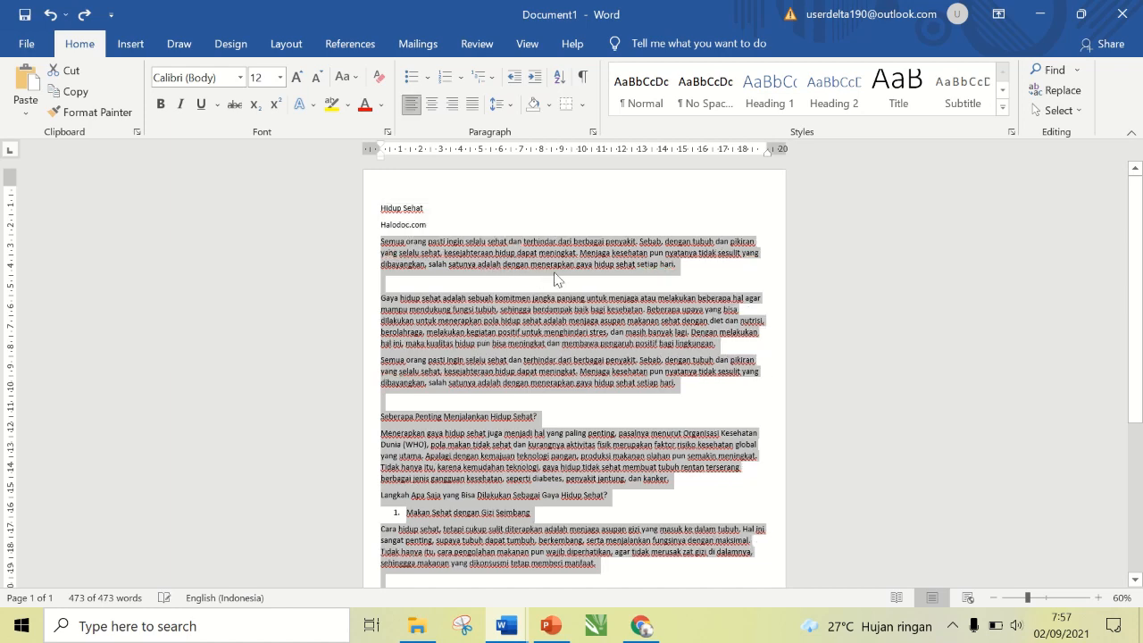
key(ctrl+y)
key(ctrl+y)
key(ctrl+y)
key(ctrl+y)
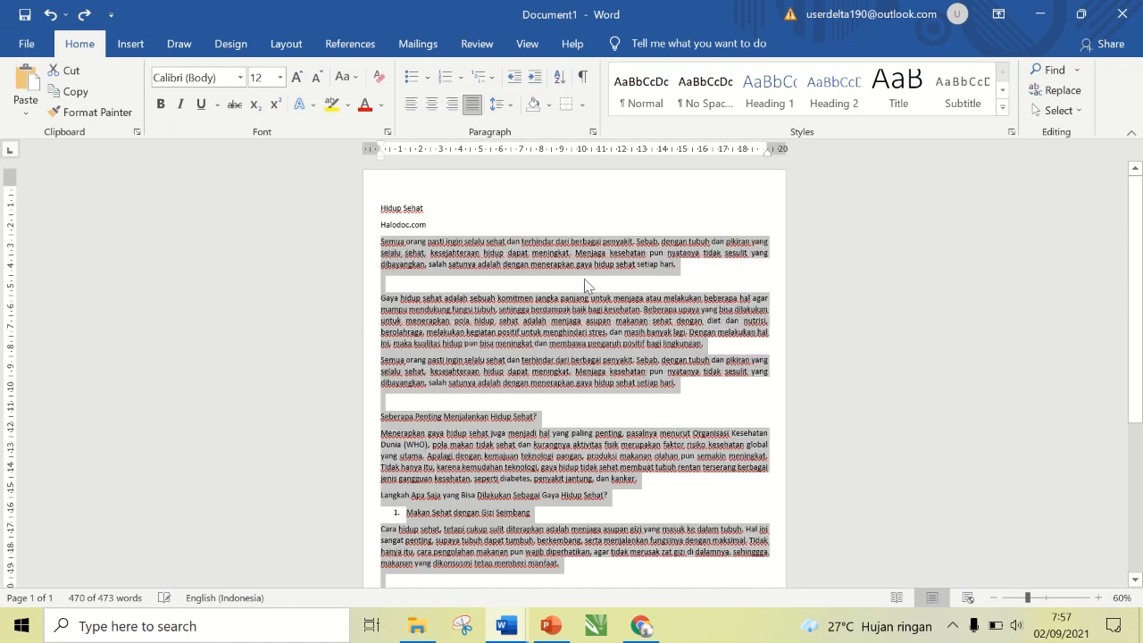
key(ctrl+y)
key(ctrl+y)
key(ctrl+y)
key(ctrl+y)
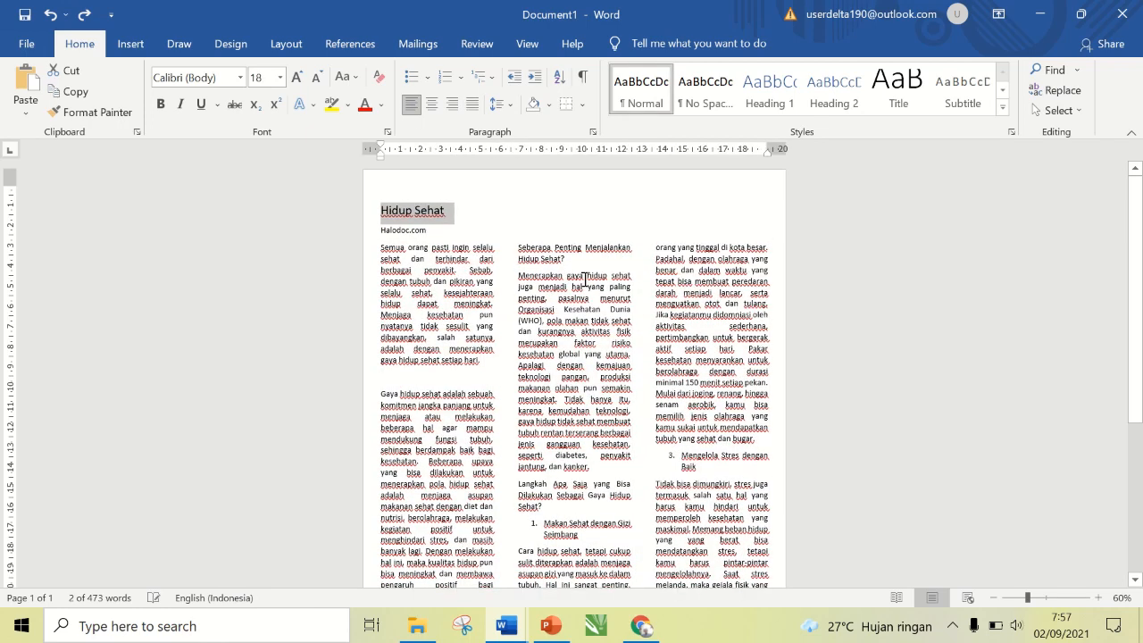
key(ctrl+y)
key(ctrl+y)
key(ctrl+y)
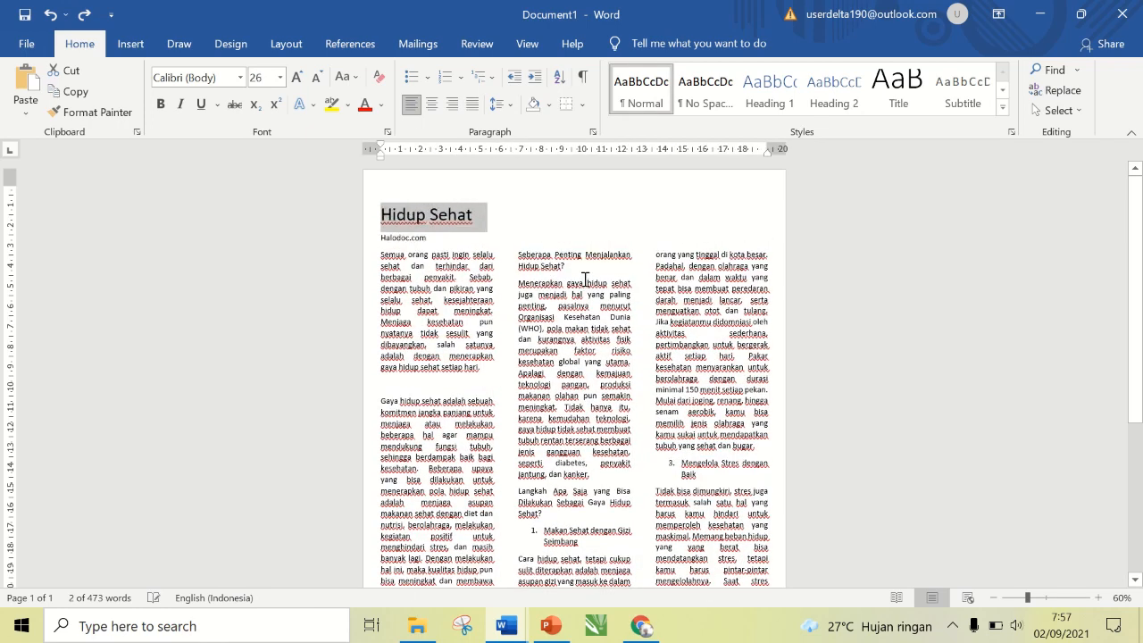
click(590, 292)
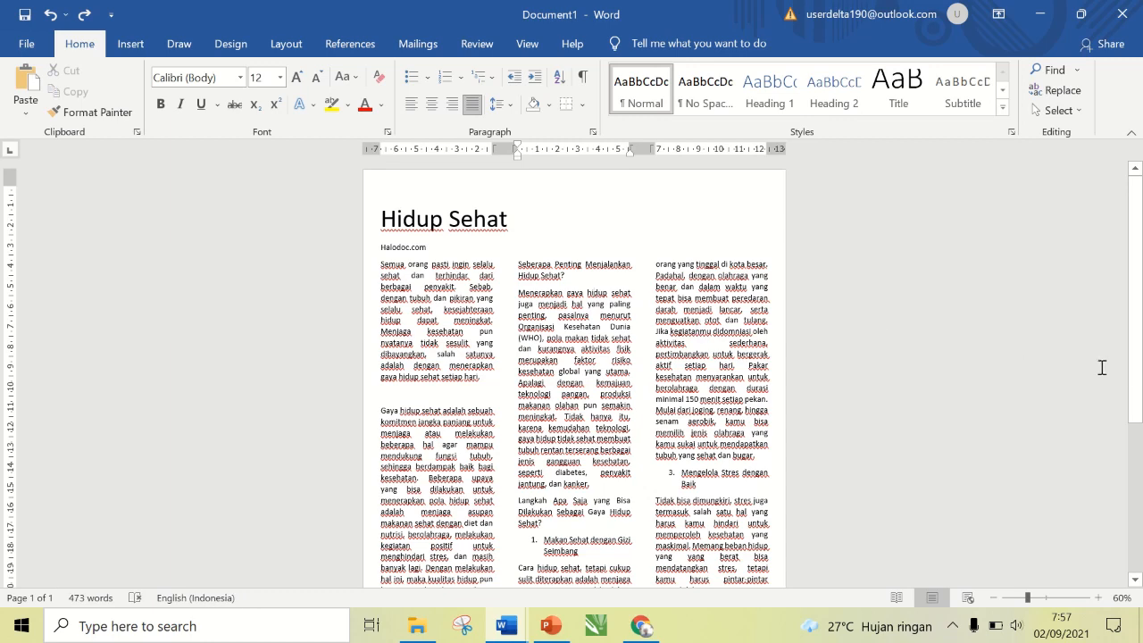
scroll(1136, 366, down, 5)
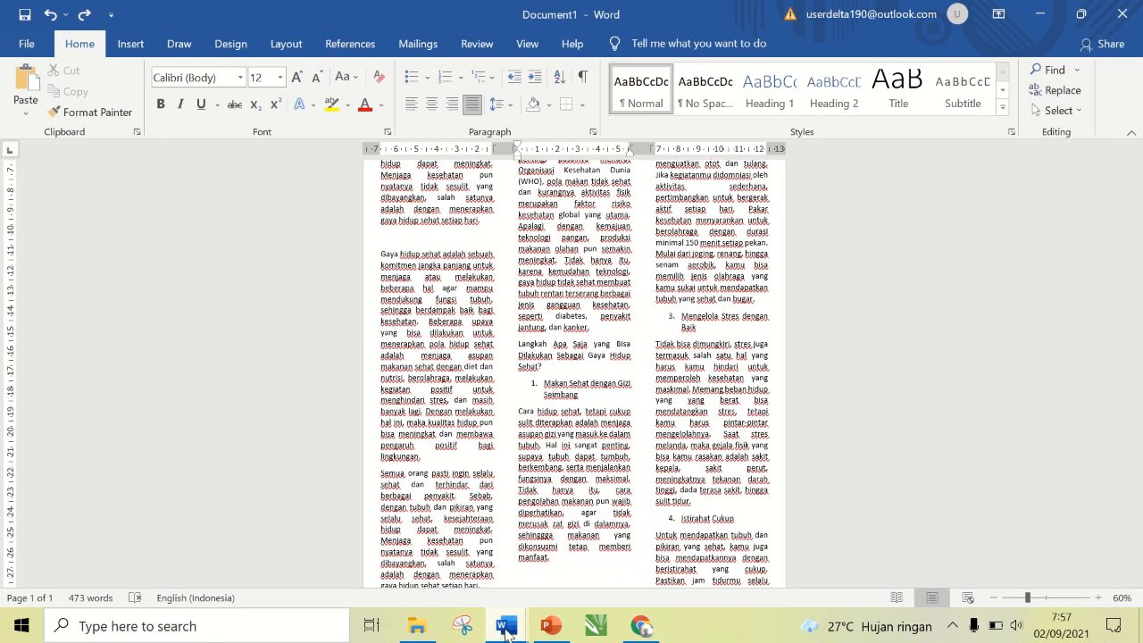
Switch to Document2 and set the whole document's page orientation to landscape.
mouse_move(505, 626)
click(589, 540)
scroll(618, 235, up, 8)
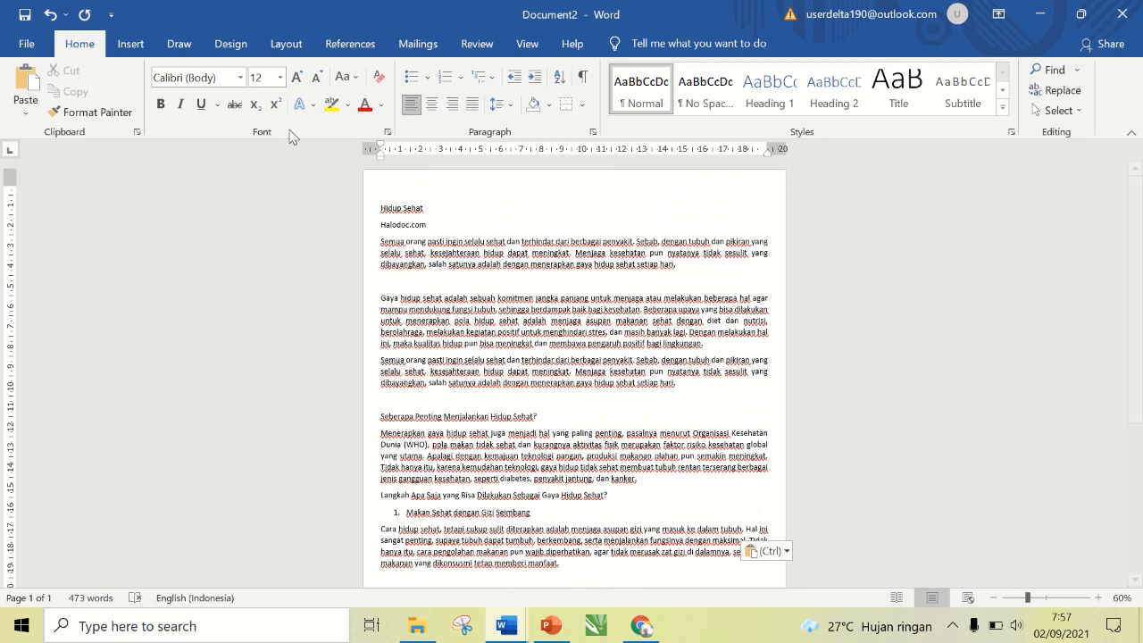
click(288, 48)
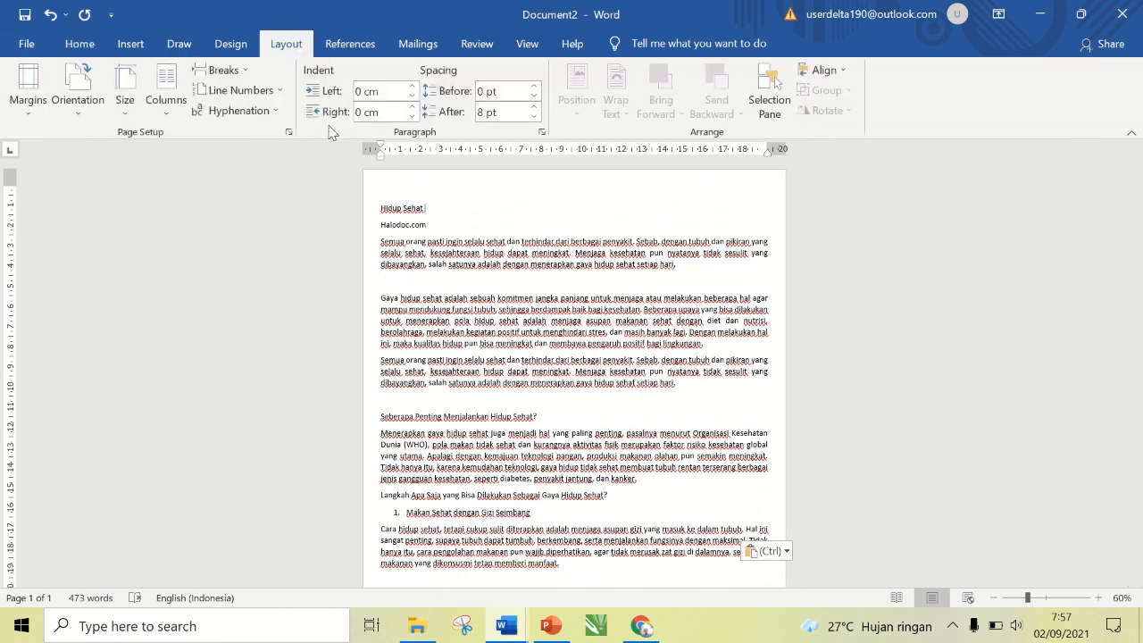
click(288, 133)
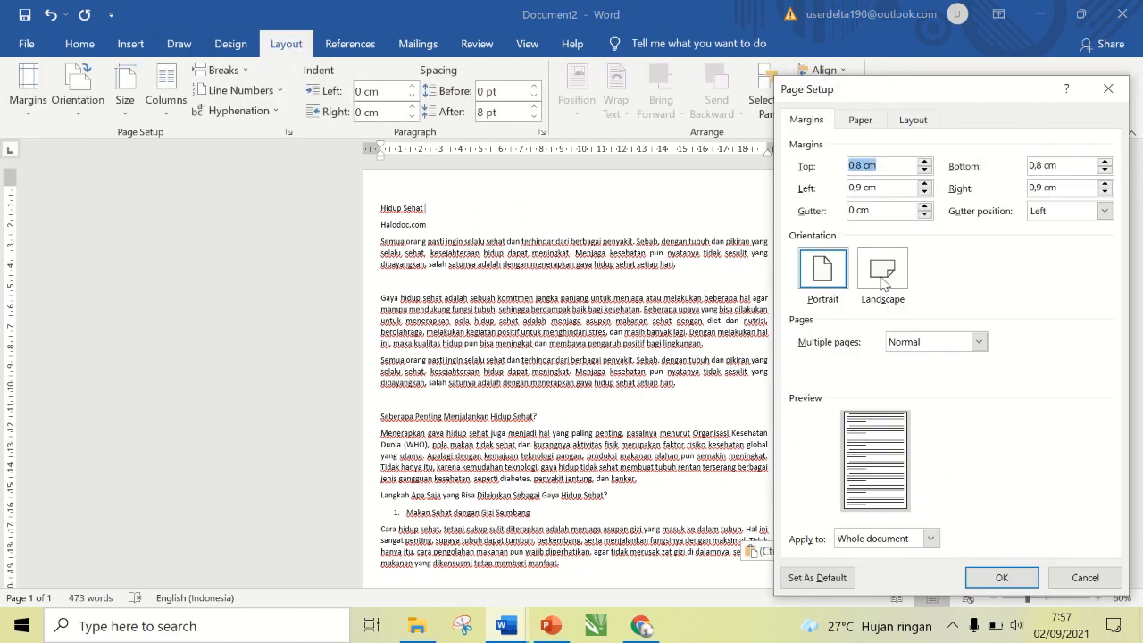
click(882, 281)
click(1001, 577)
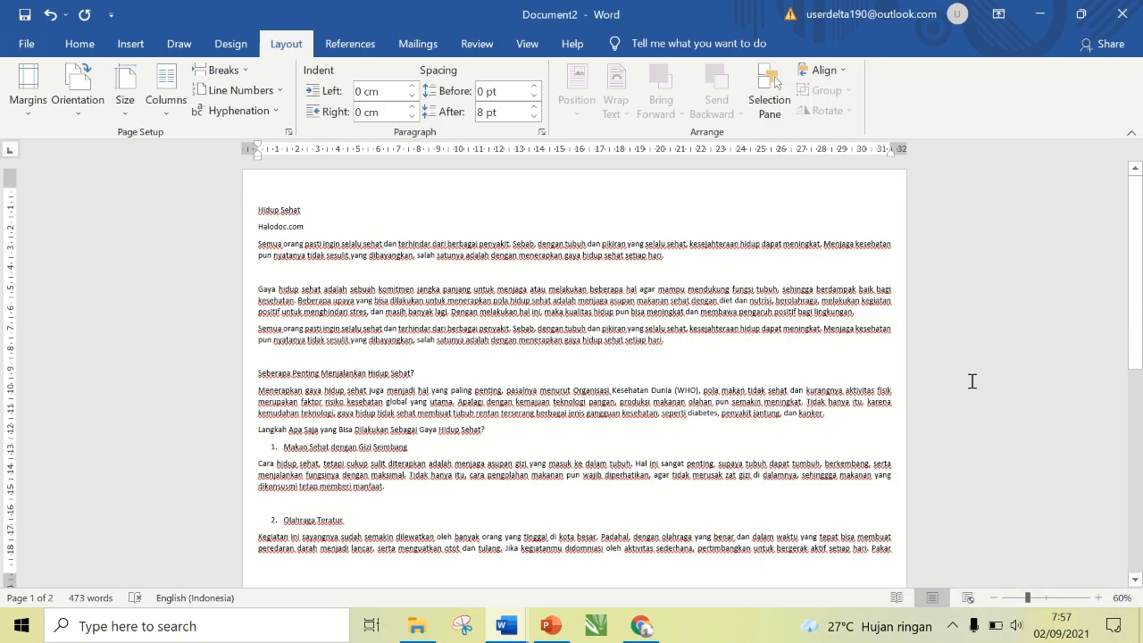
scroll(1101, 342, down, 2)
scroll(1113, 342, down, 4)
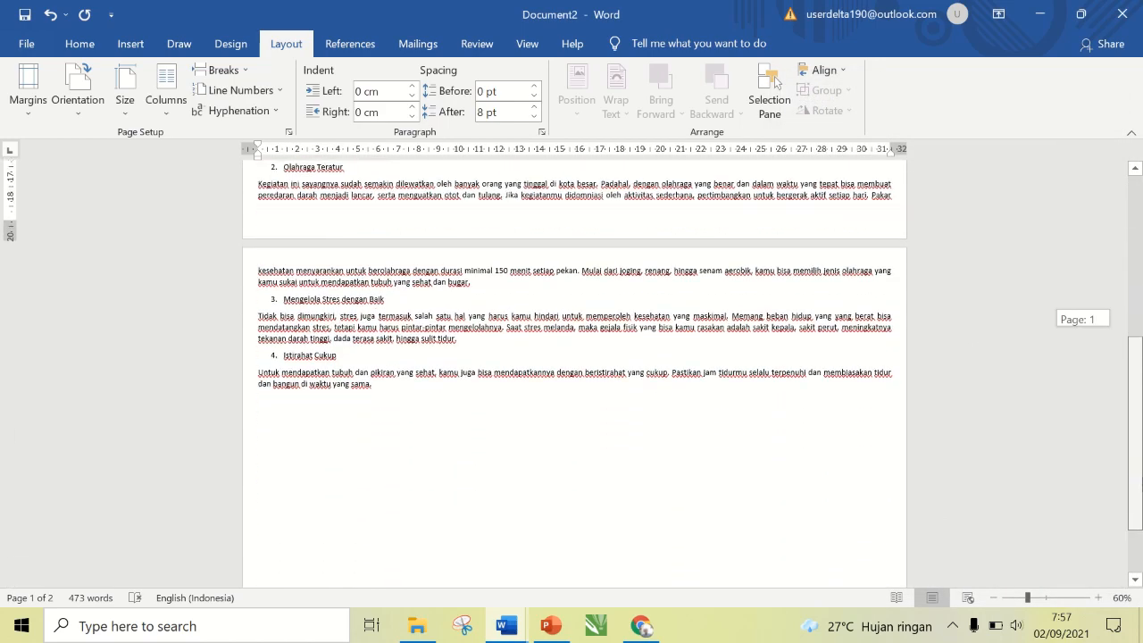
scroll(1113, 342, up, 5)
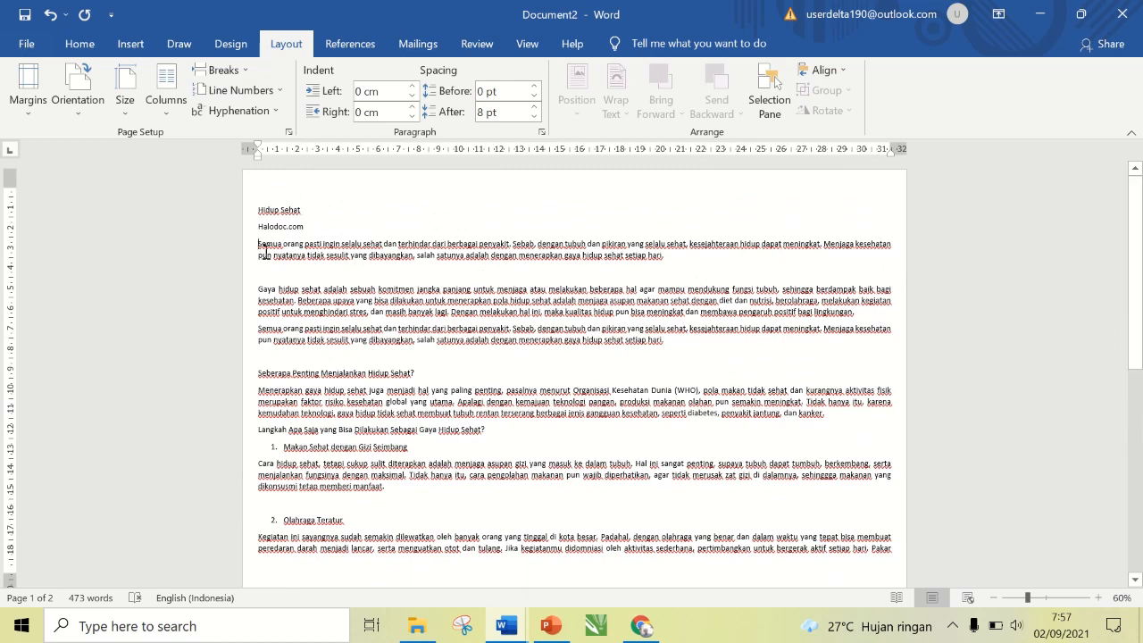
Arrange the article text below the Halodoc.com line in three columns in Document2.
drag(264, 250, 541, 458)
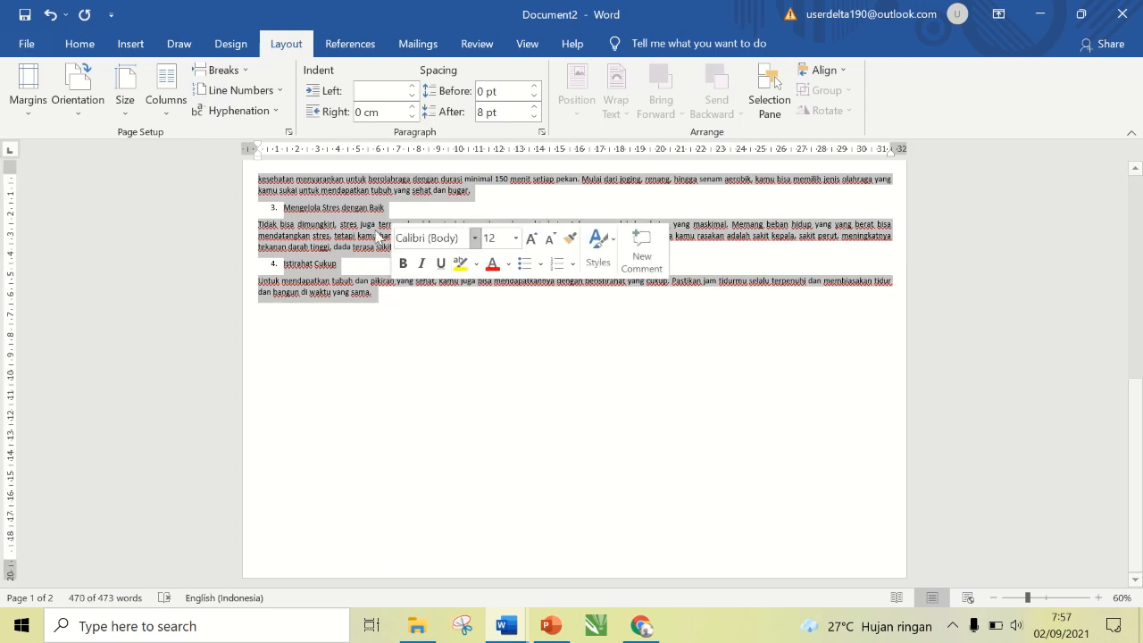
click(164, 107)
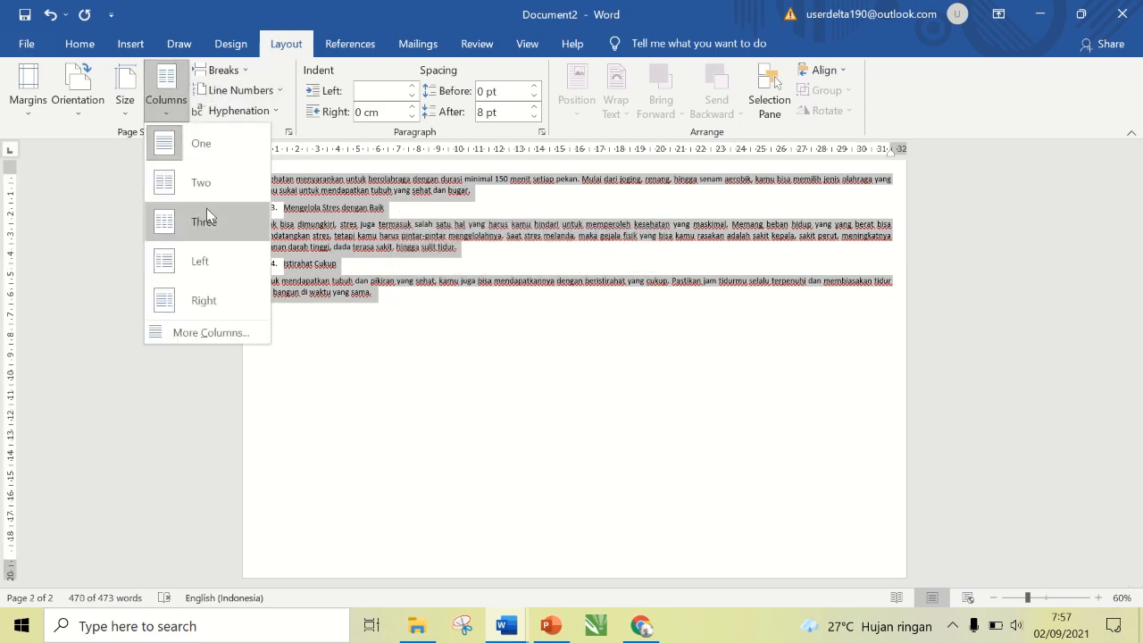
click(214, 233)
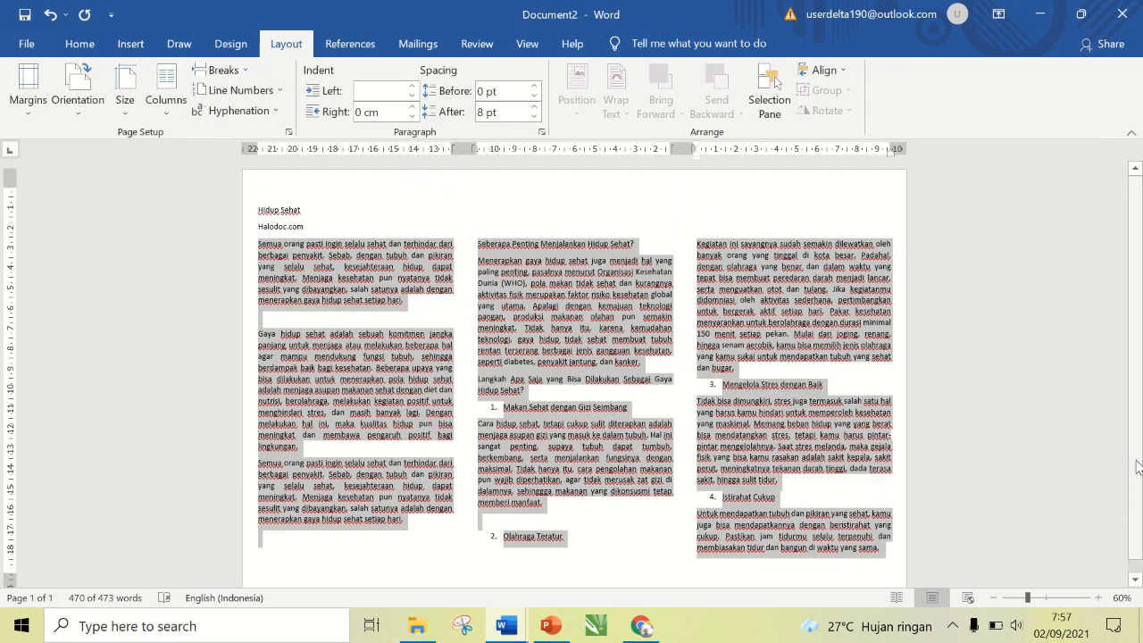
scroll(1071, 505, down, 1)
click(680, 504)
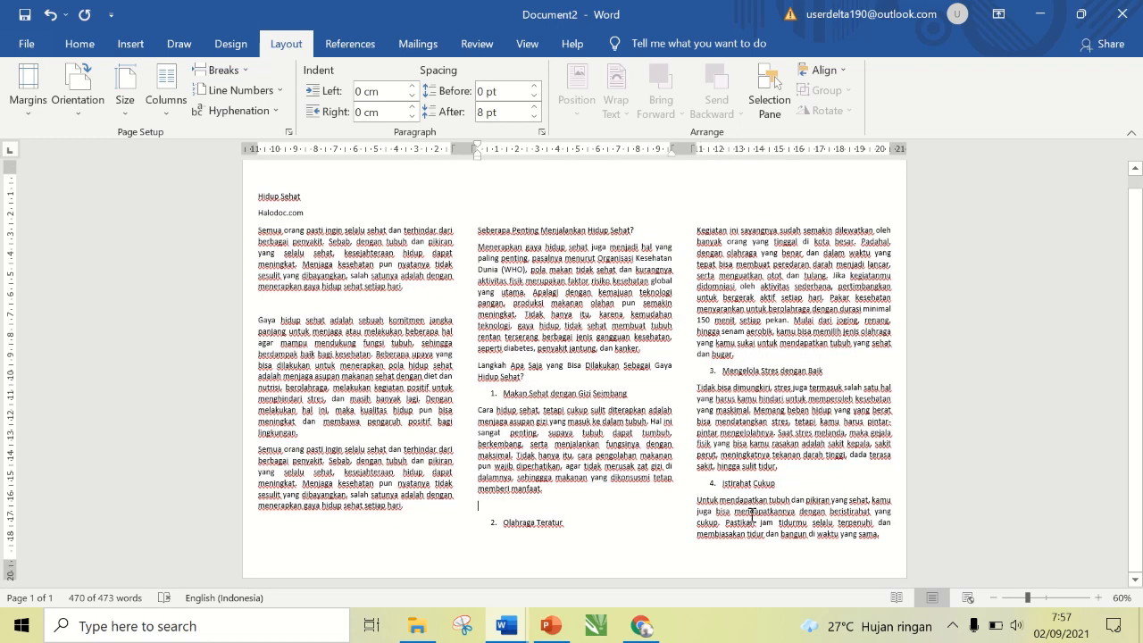
scroll(1134, 486, up, 1)
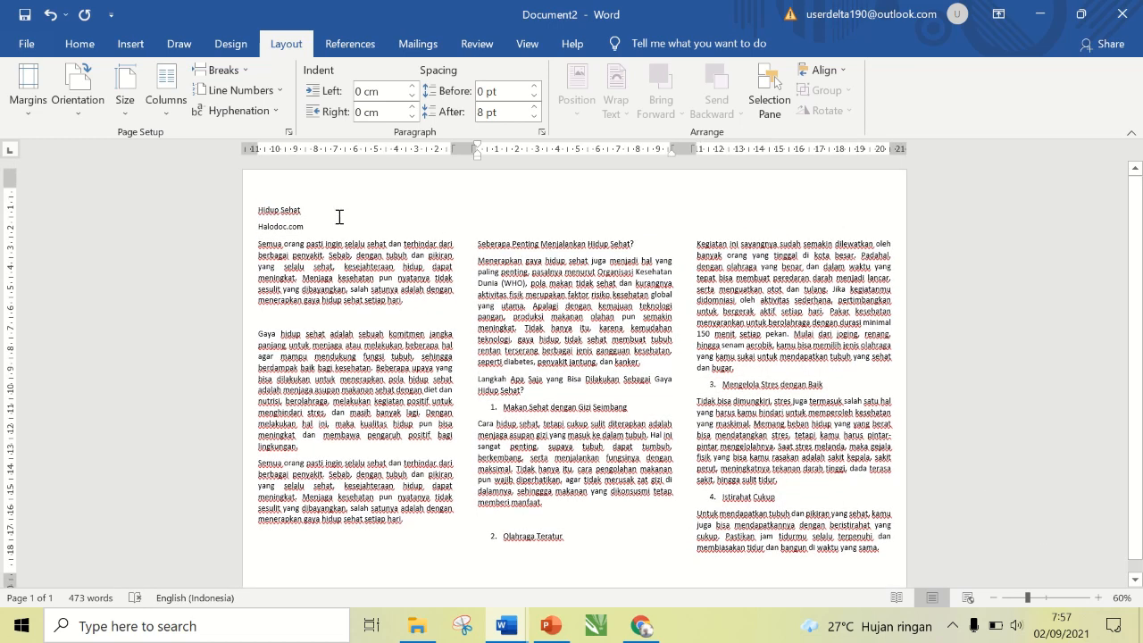
Enlarge the title "Hidup Sehat" to font size 30 and remove the blank line above it.
drag(307, 211, 258, 202)
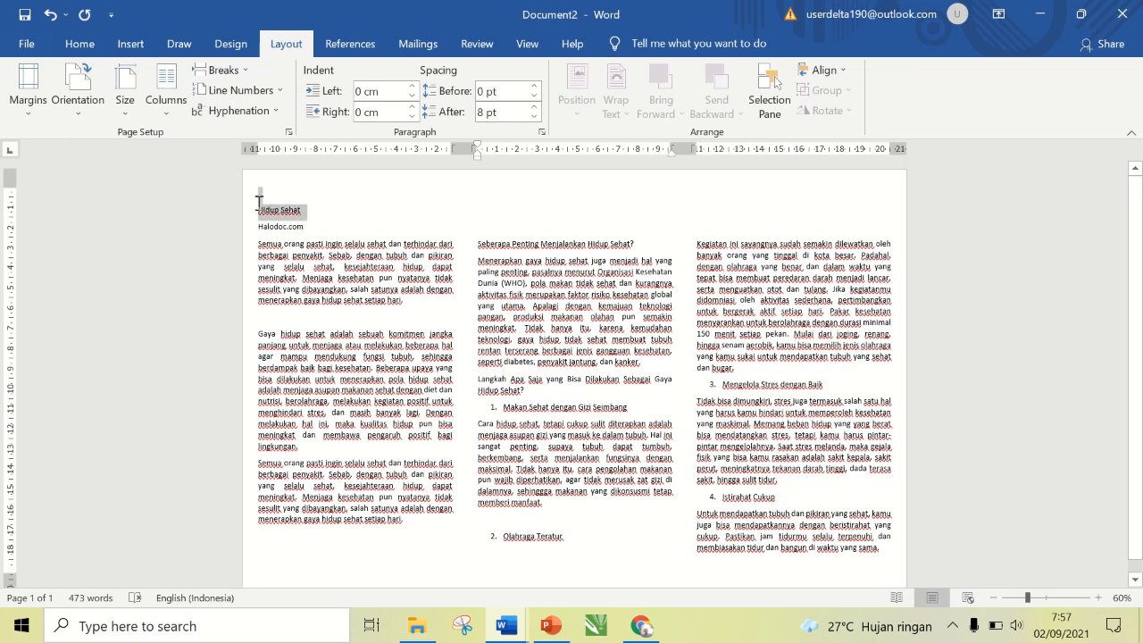
click(79, 44)
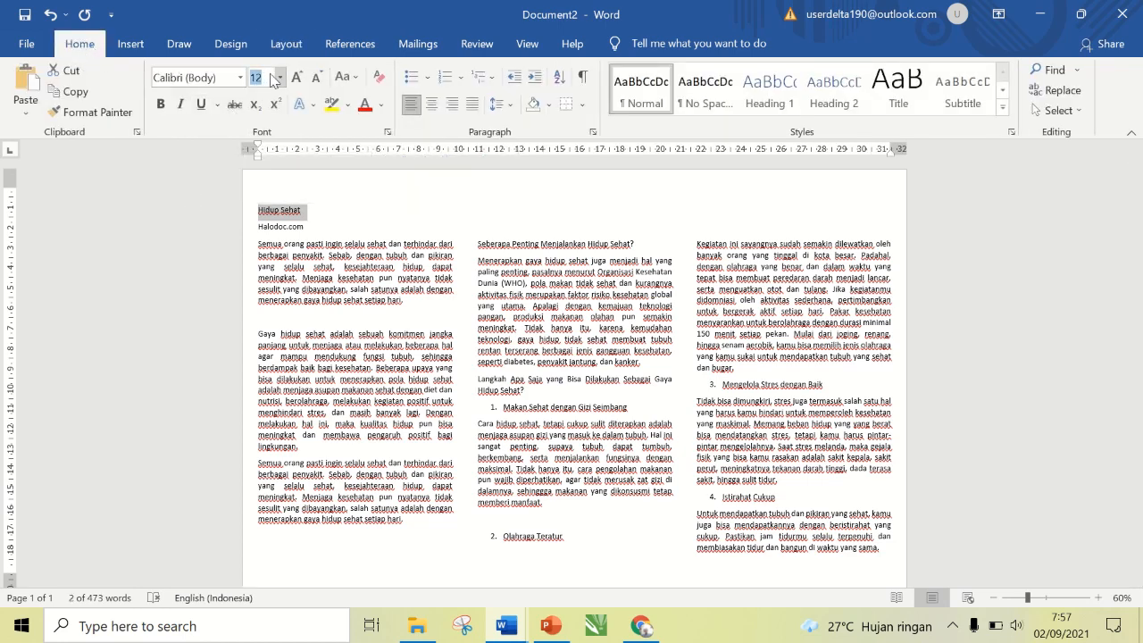
click(270, 78)
text(16)
key(Return)
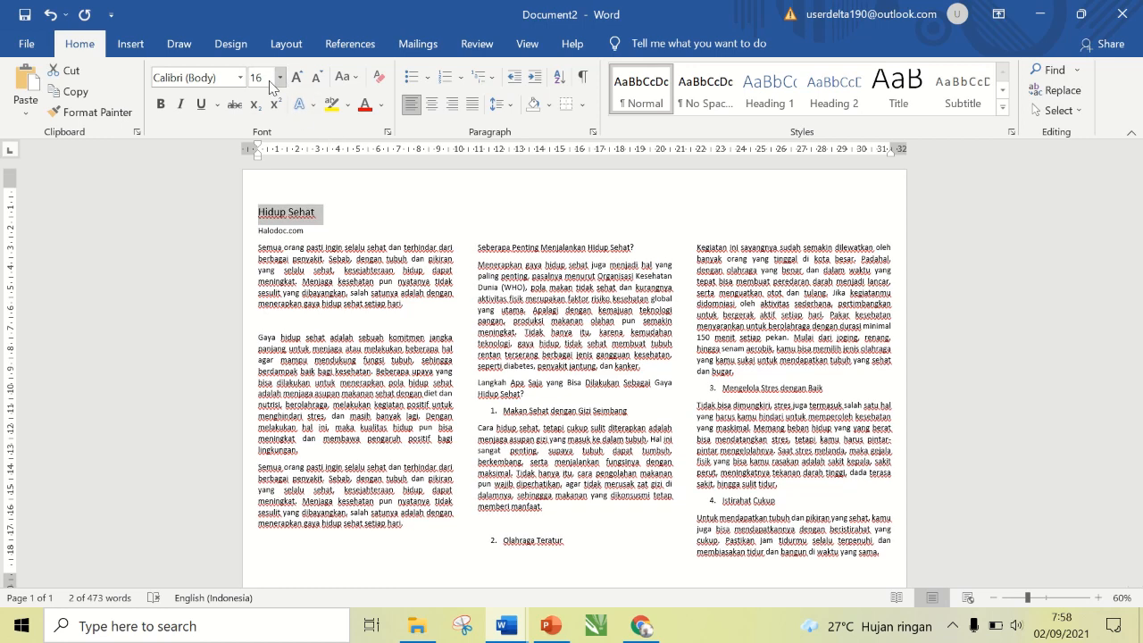
click(268, 77)
key(Return)
key(Down)
drag(1135, 299, 1057, 261)
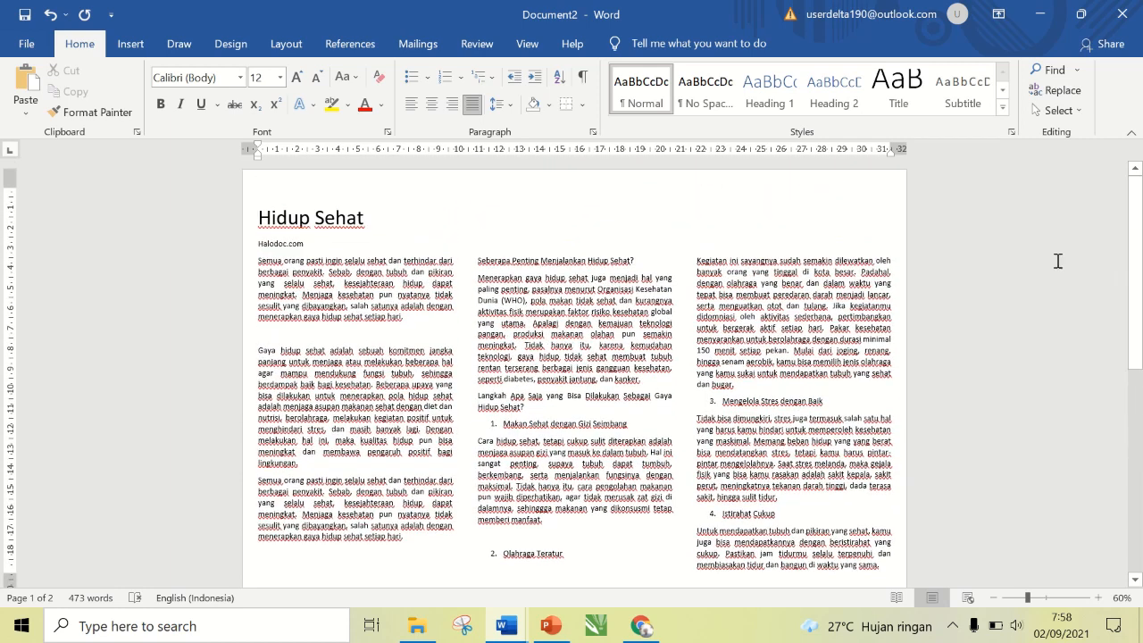
click(351, 194)
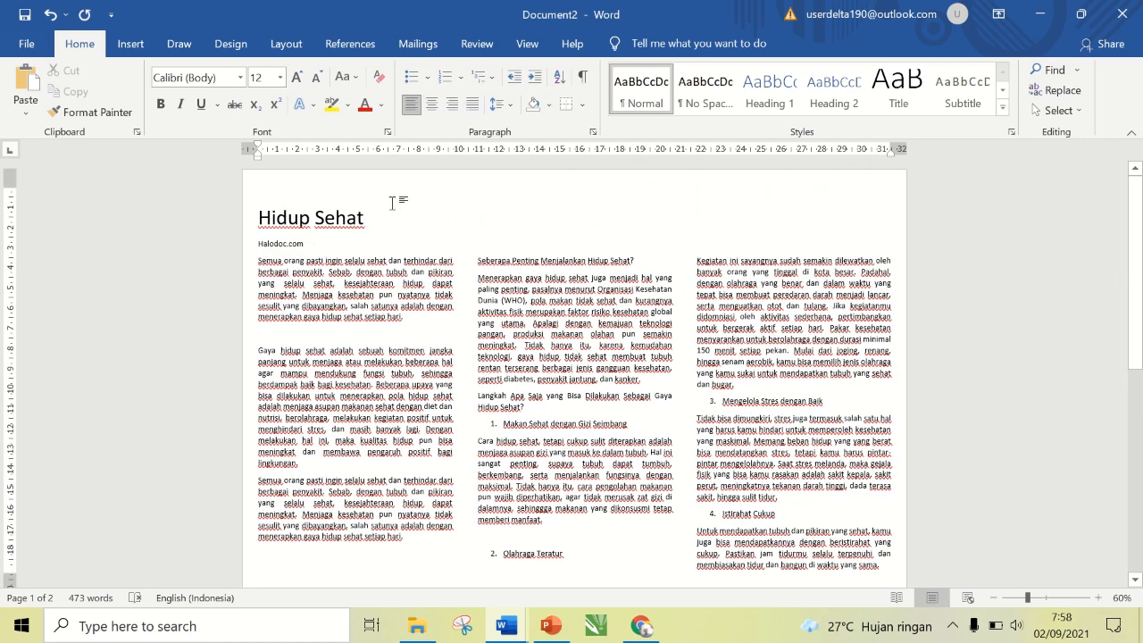
key(Delete)
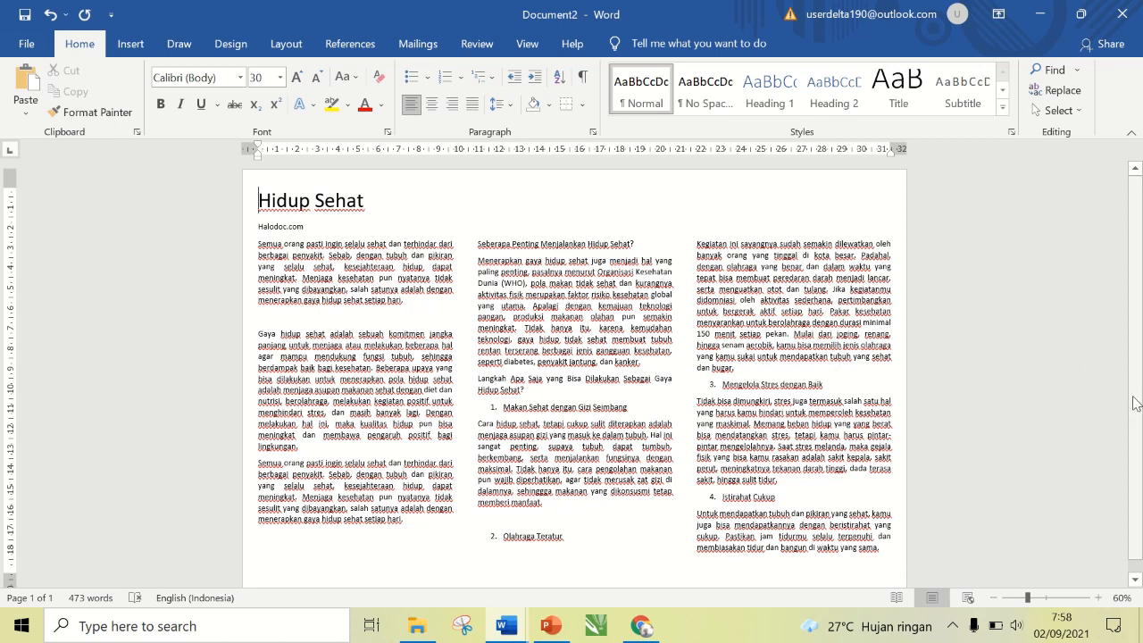
Compare the portrait article layout in Document1 with the landscape layout in Document2, ending in Document1.
scroll(1134, 403, down, 1)
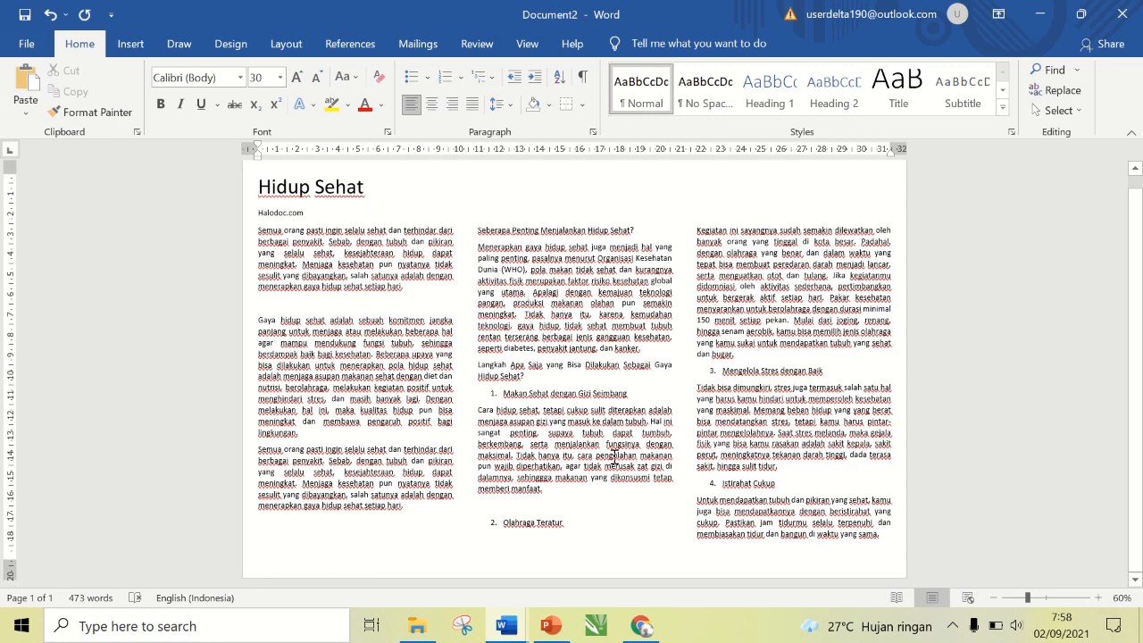
mouse_move(482, 609)
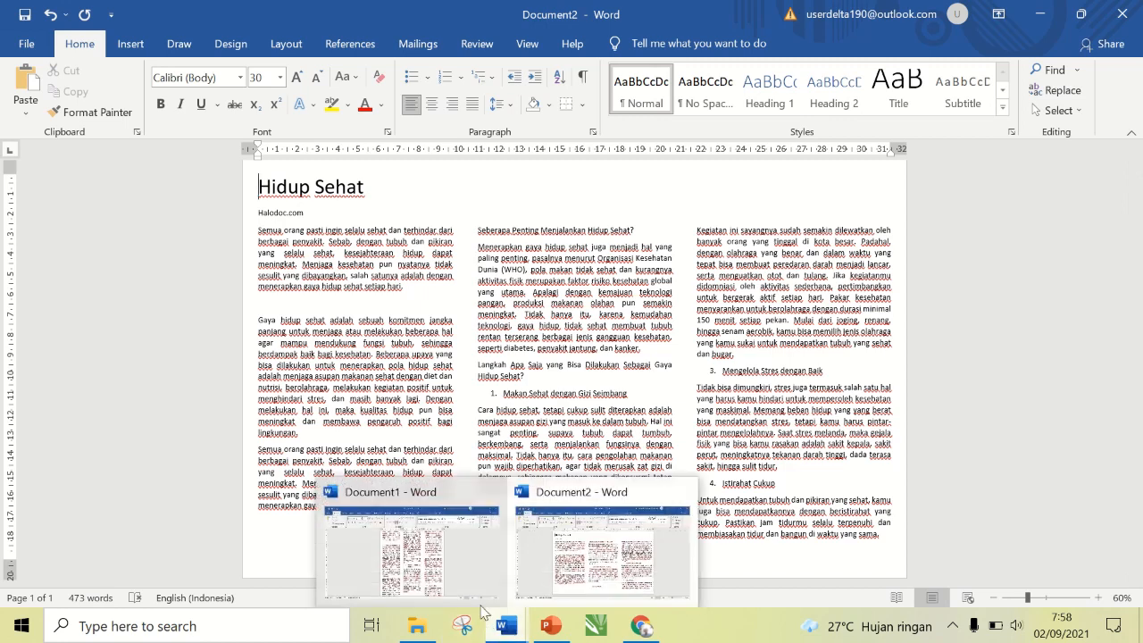
click(438, 558)
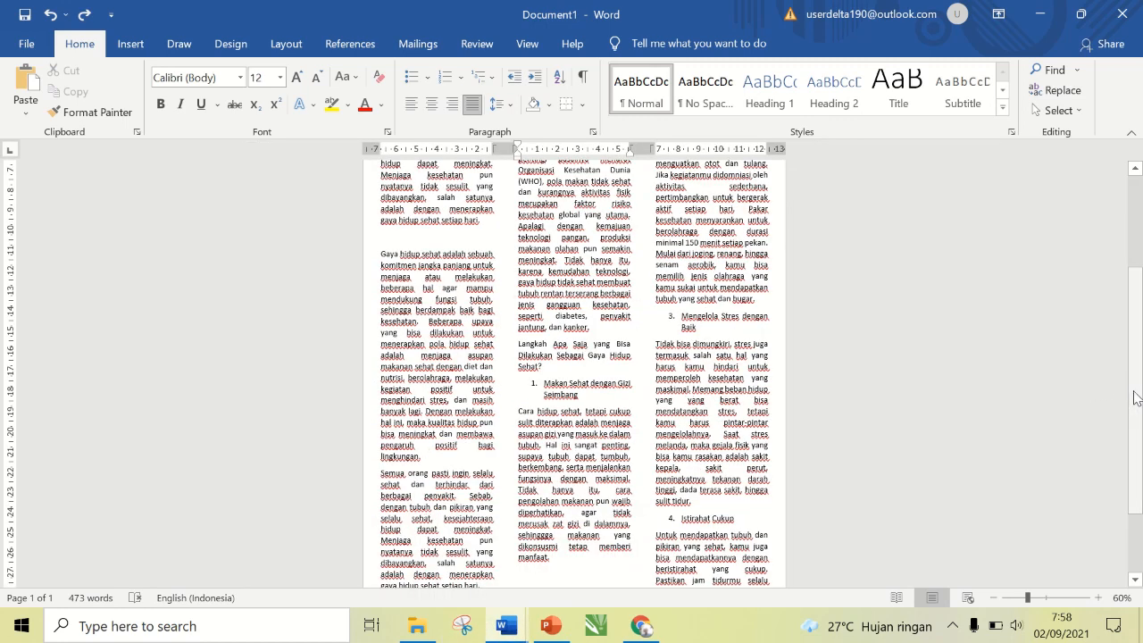
drag(1135, 398, 1077, 259)
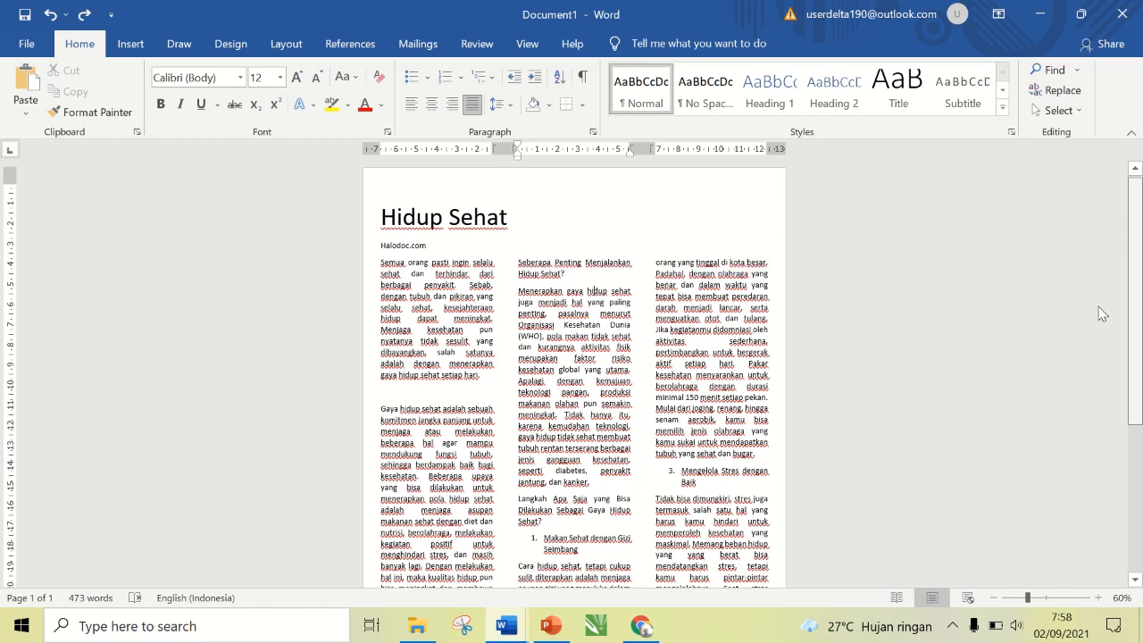
scroll(1080, 276, down, 7)
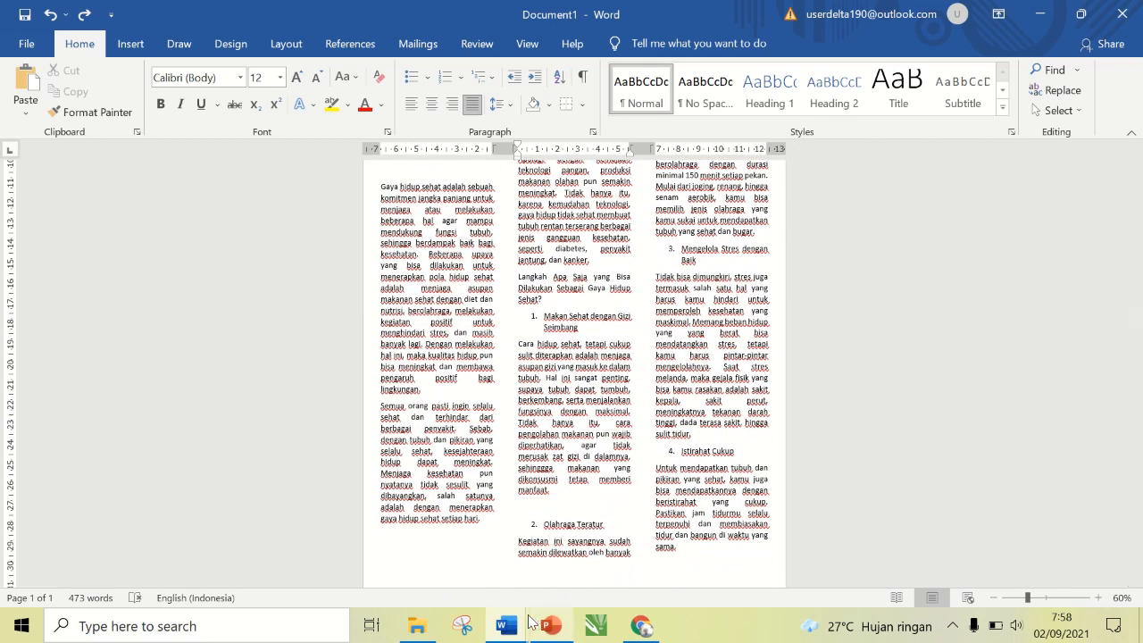
mouse_move(516, 627)
click(579, 585)
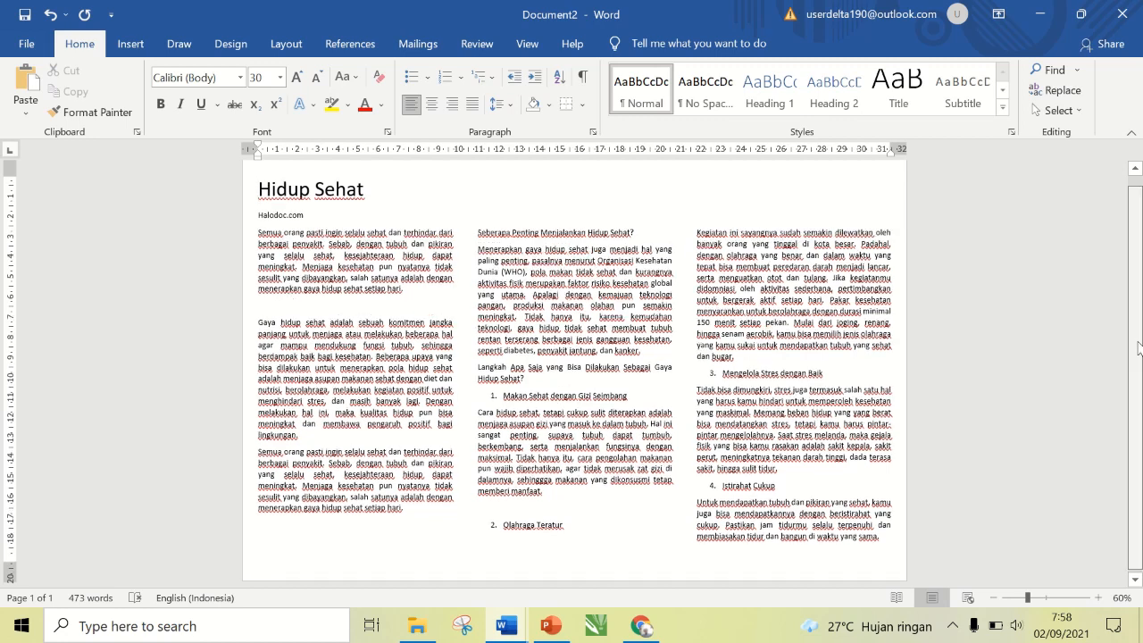
scroll(1088, 312, up, 1)
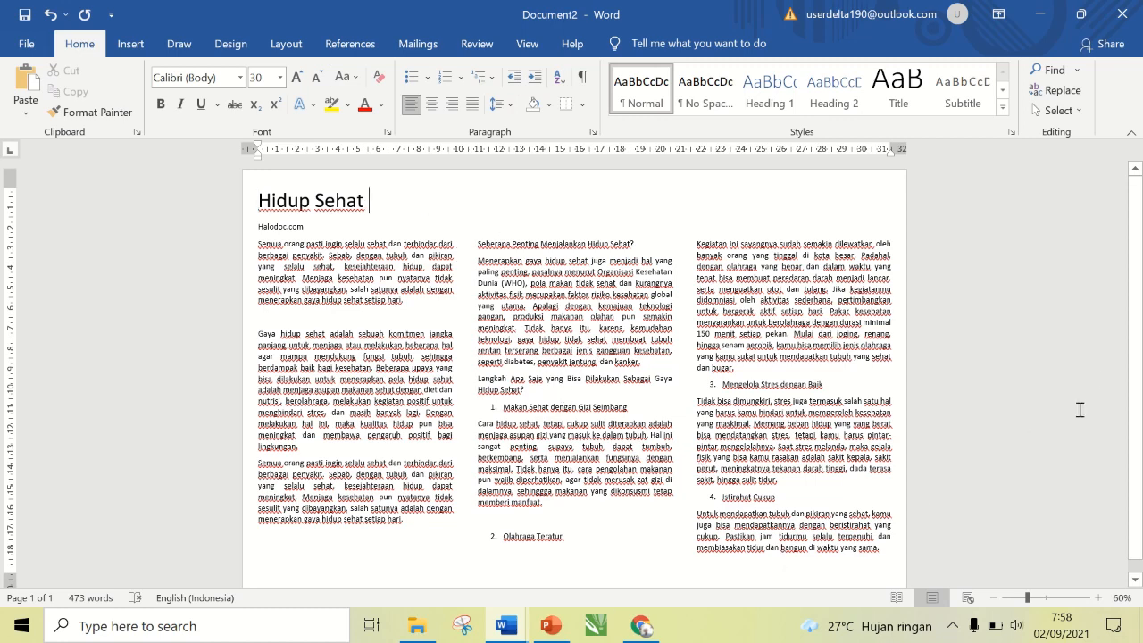
scroll(1136, 384, down, 1)
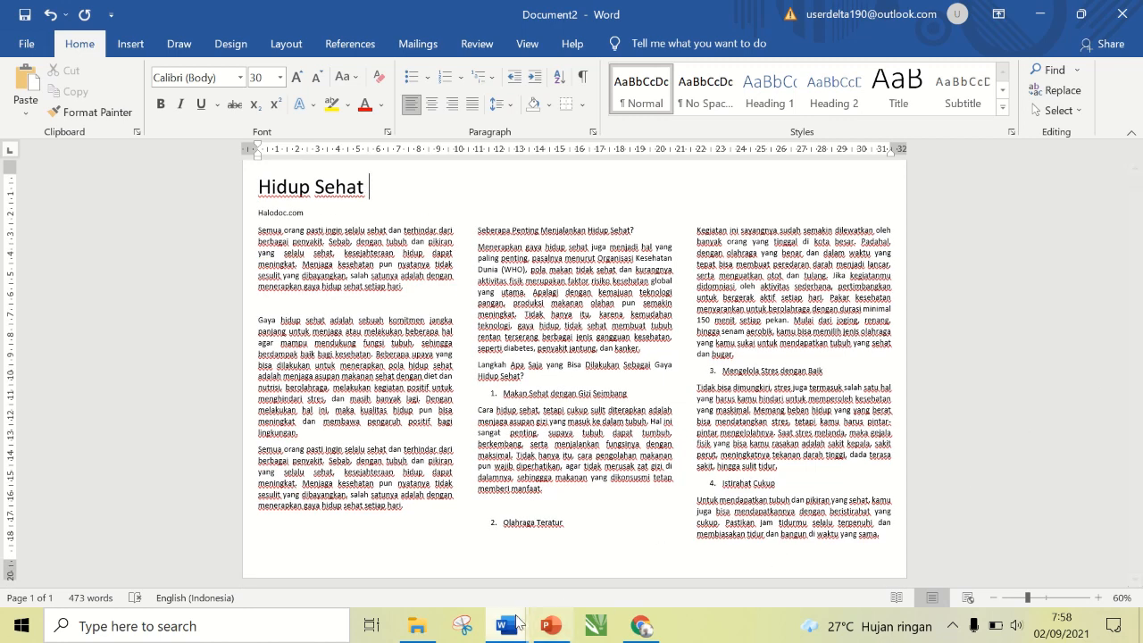
mouse_move(517, 623)
click(444, 572)
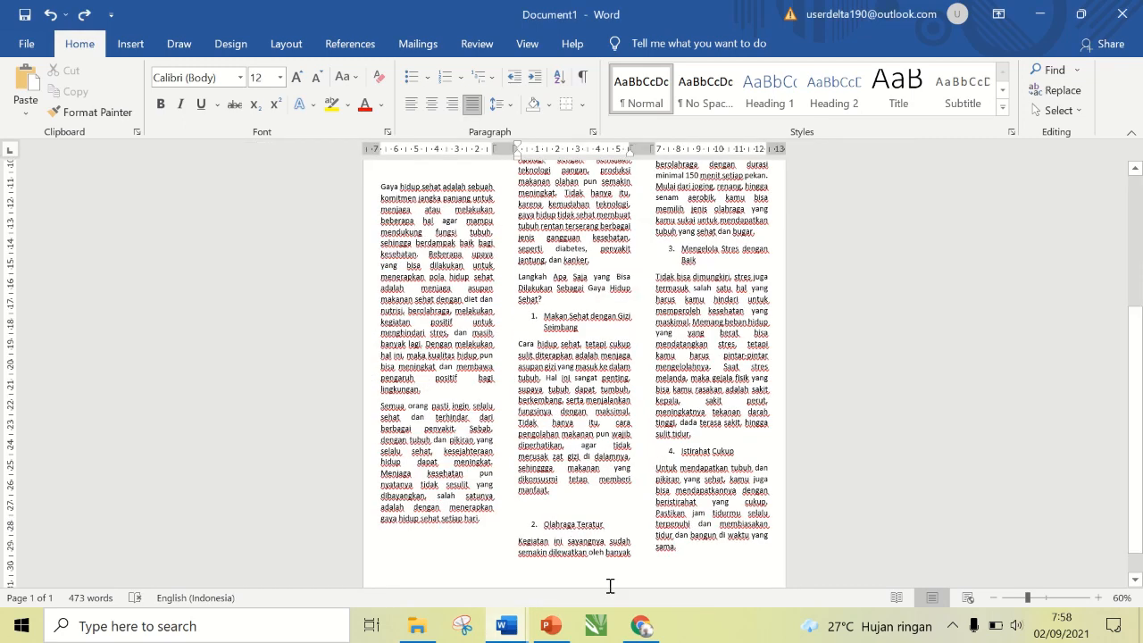
Switch to the Halodoc article in Chrome and find the illustration of the two joggers.
click(639, 627)
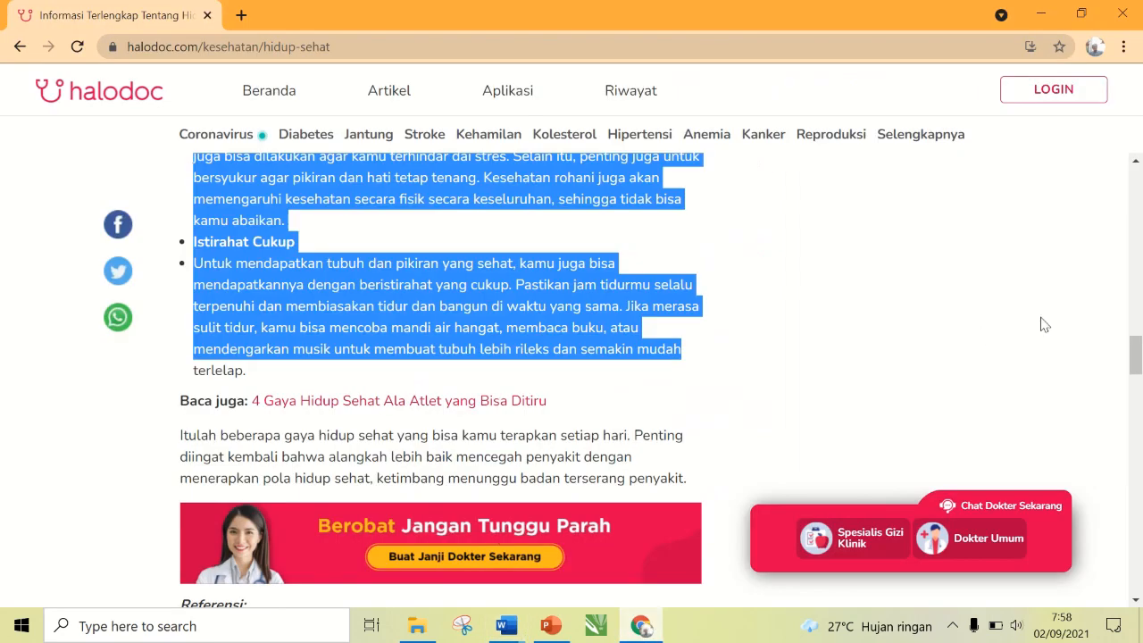
drag(1131, 346, 1119, 196)
click(738, 422)
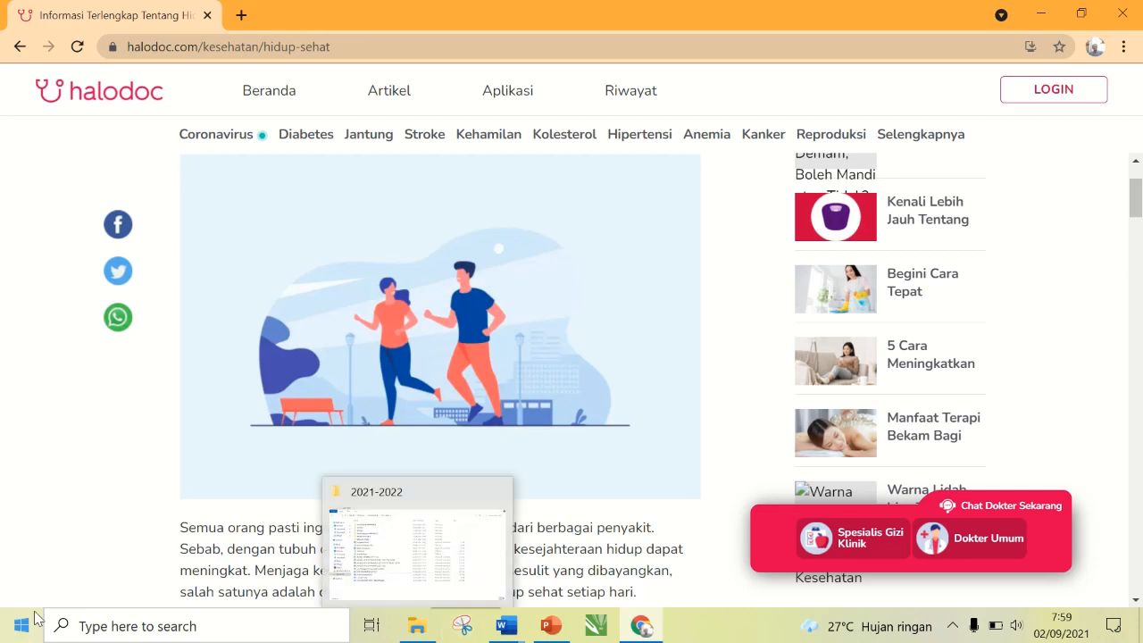
Open Snipping Tool and capture a rectangular snip of the joggers illustration from the web article.
click(88, 631)
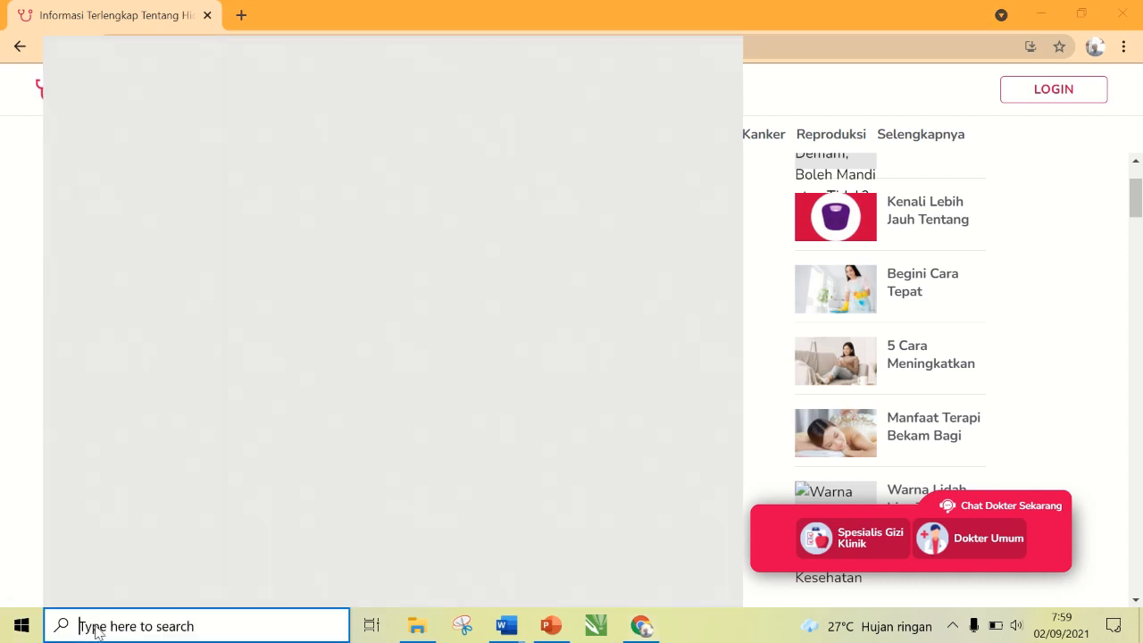
text(s)
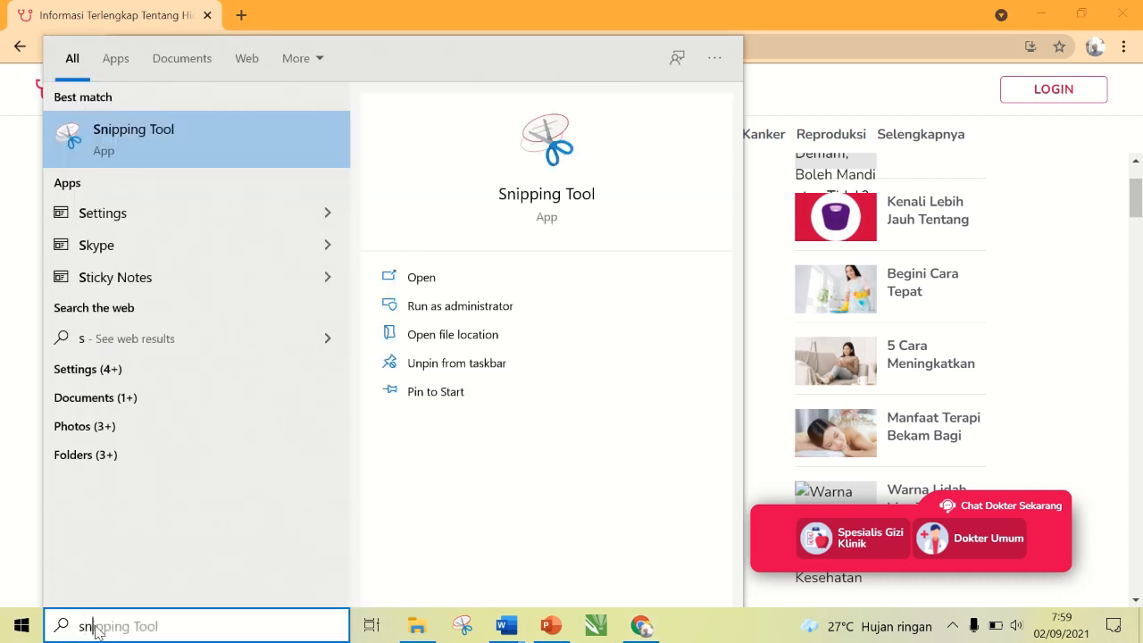
text(ni)
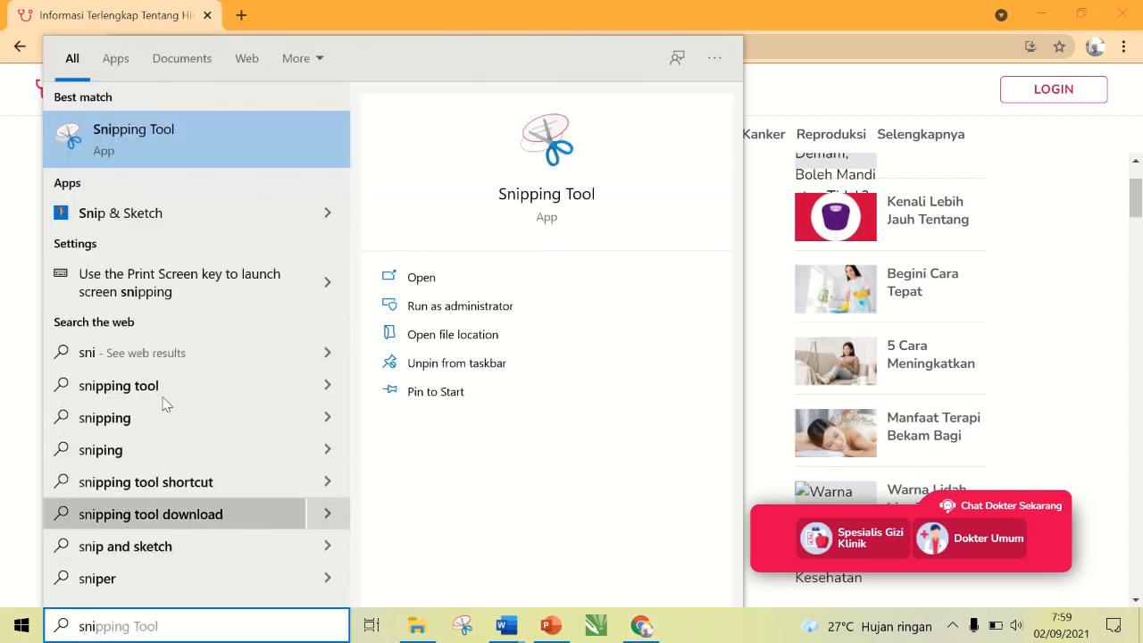
click(140, 134)
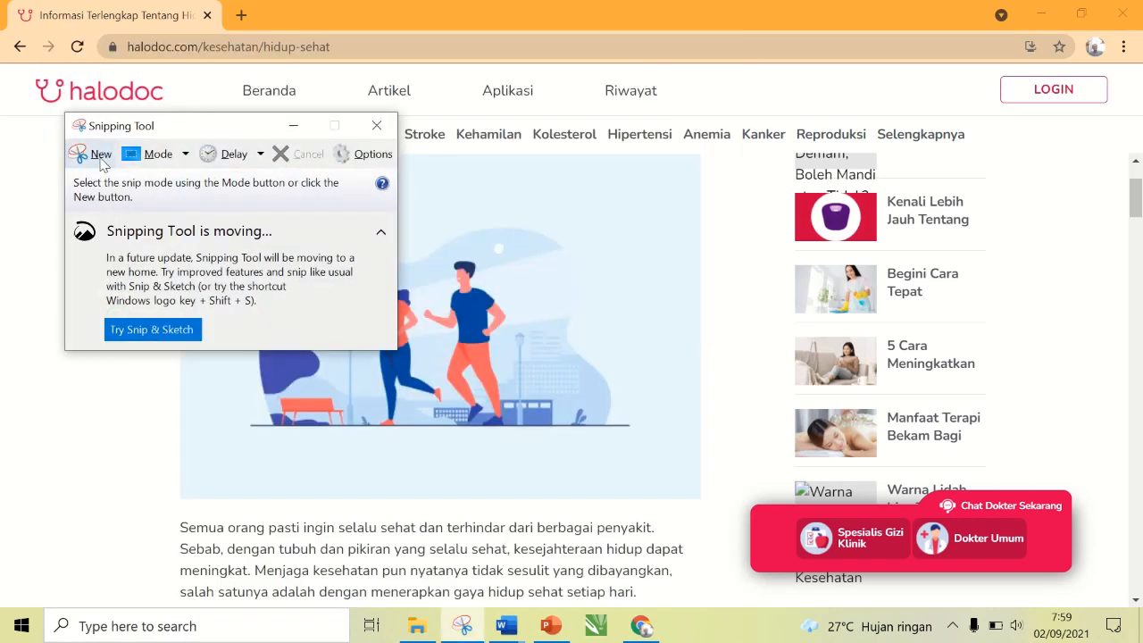
click(94, 154)
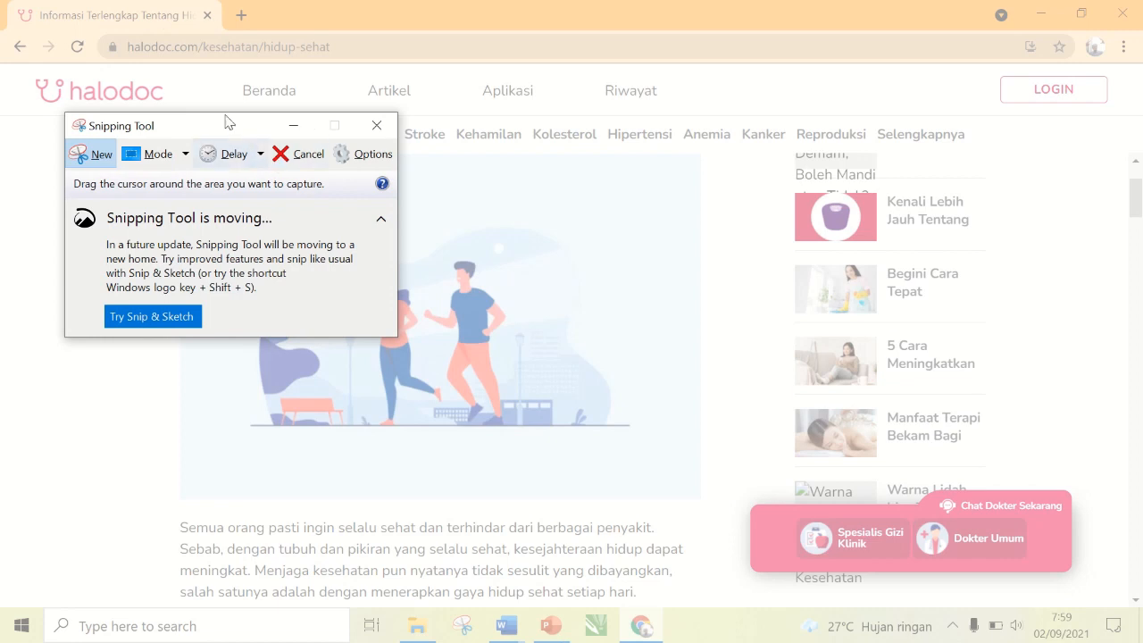
drag(229, 135, 995, 200)
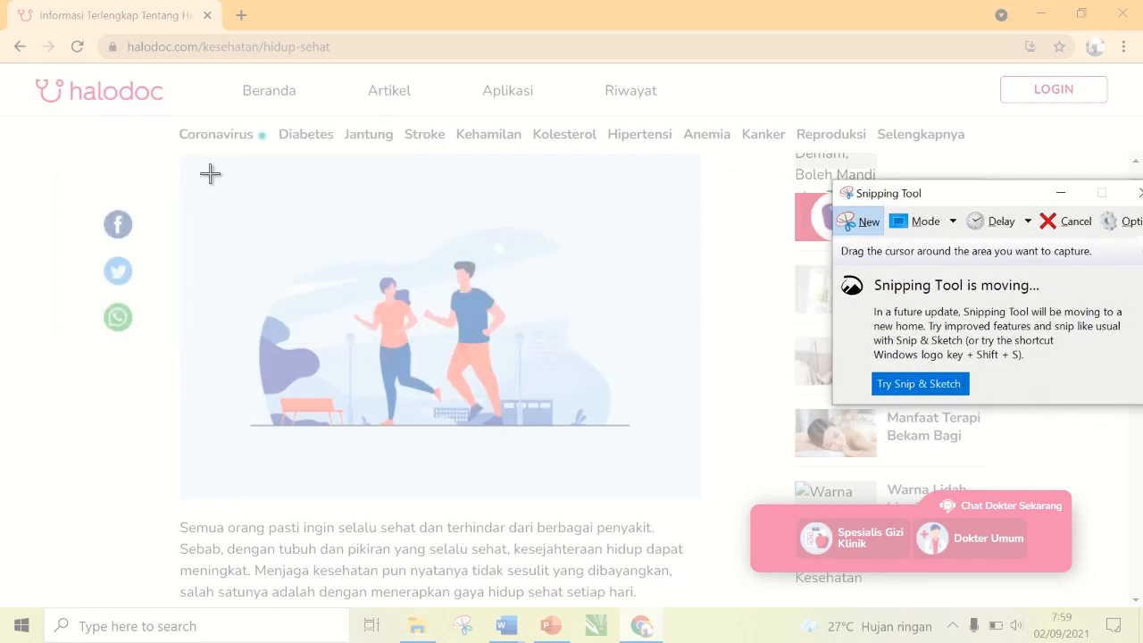
drag(209, 173, 666, 485)
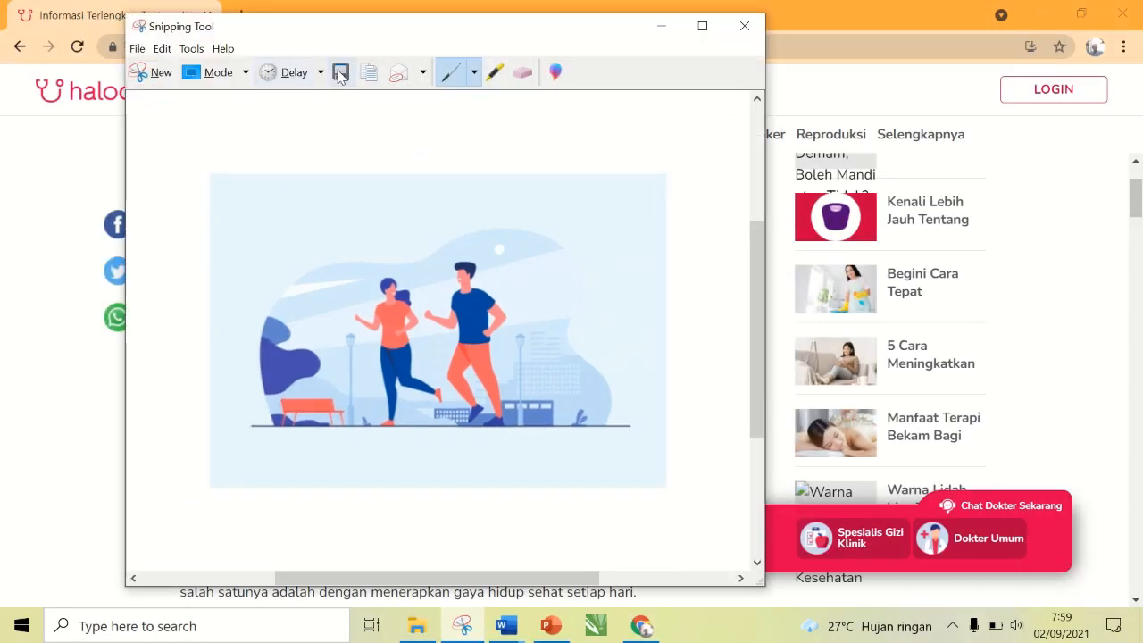
Switch to Document1 in Word and paste the captured illustration after the title "Hidup Sehat".
click(516, 636)
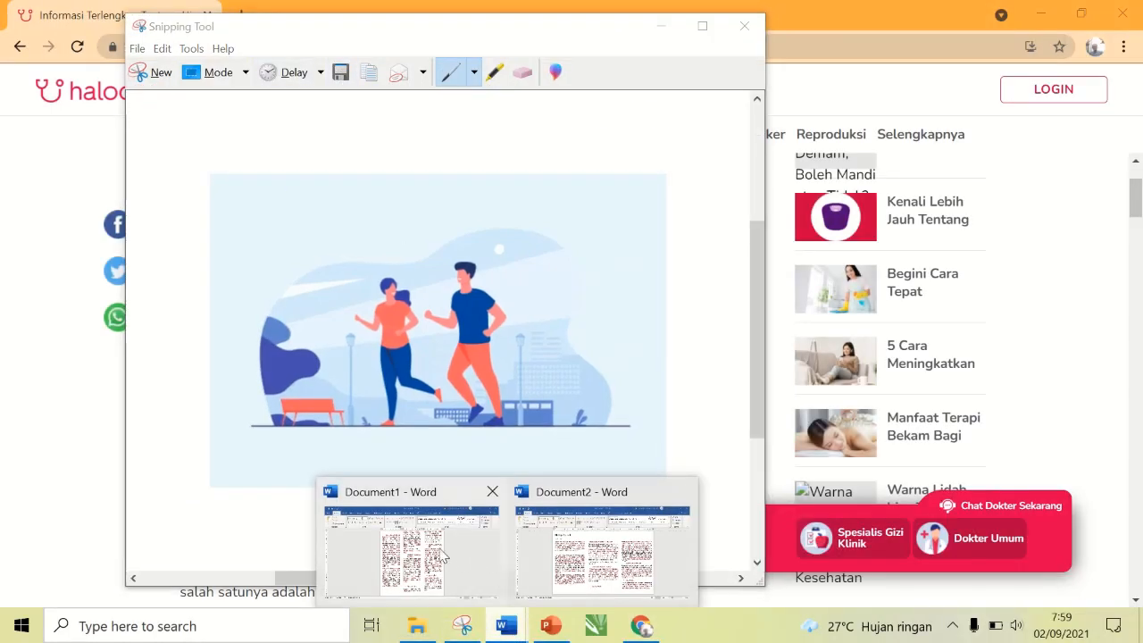
click(442, 554)
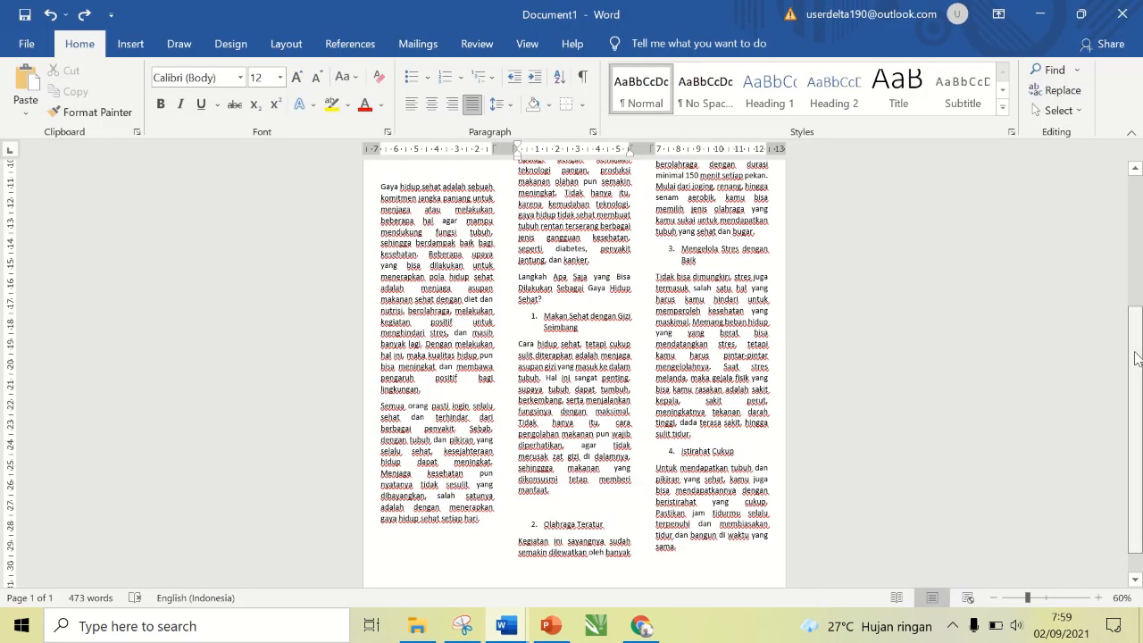
drag(1134, 331, 1102, 198)
click(557, 211)
right_click(559, 213)
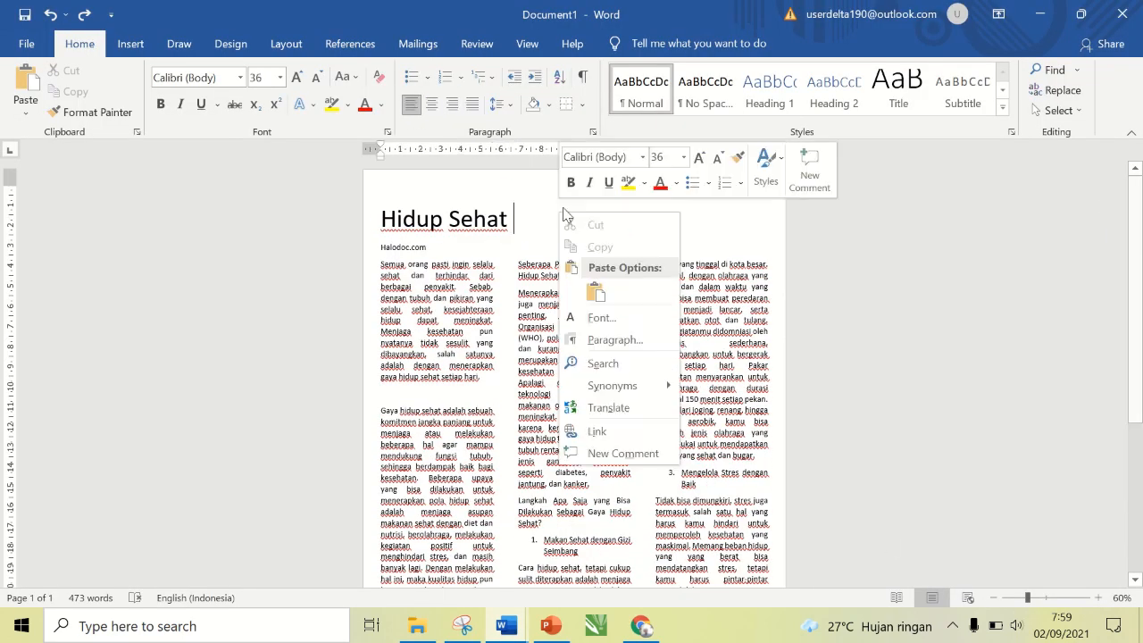
click(595, 293)
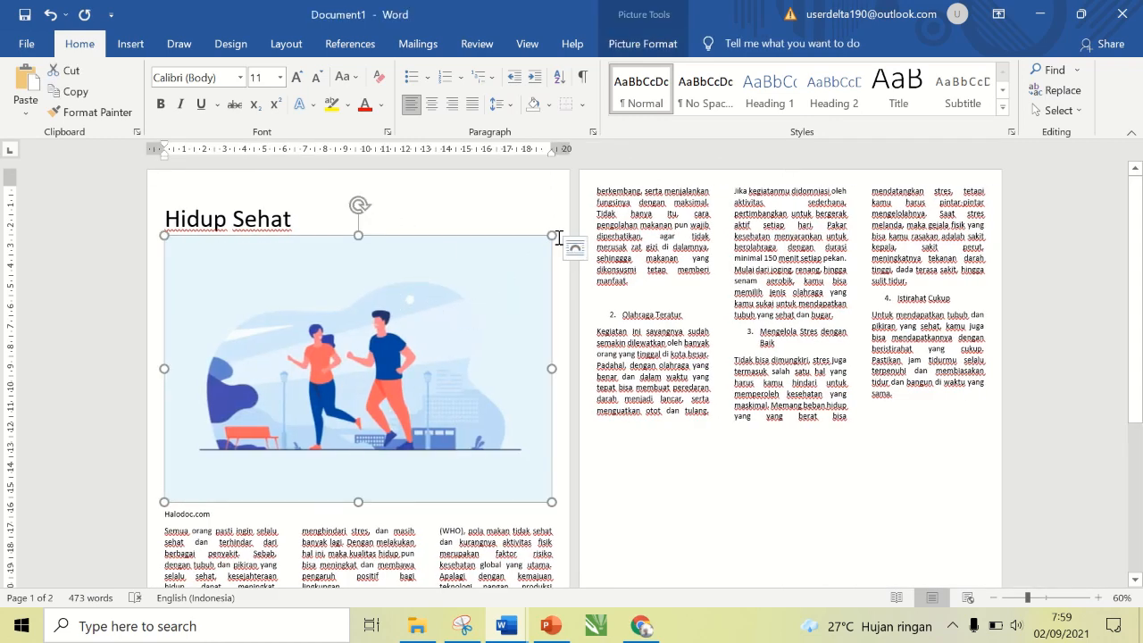
Shrink the pasted joggers illustration proportionally until it fits on the same line beside the title.
drag(547, 240, 347, 322)
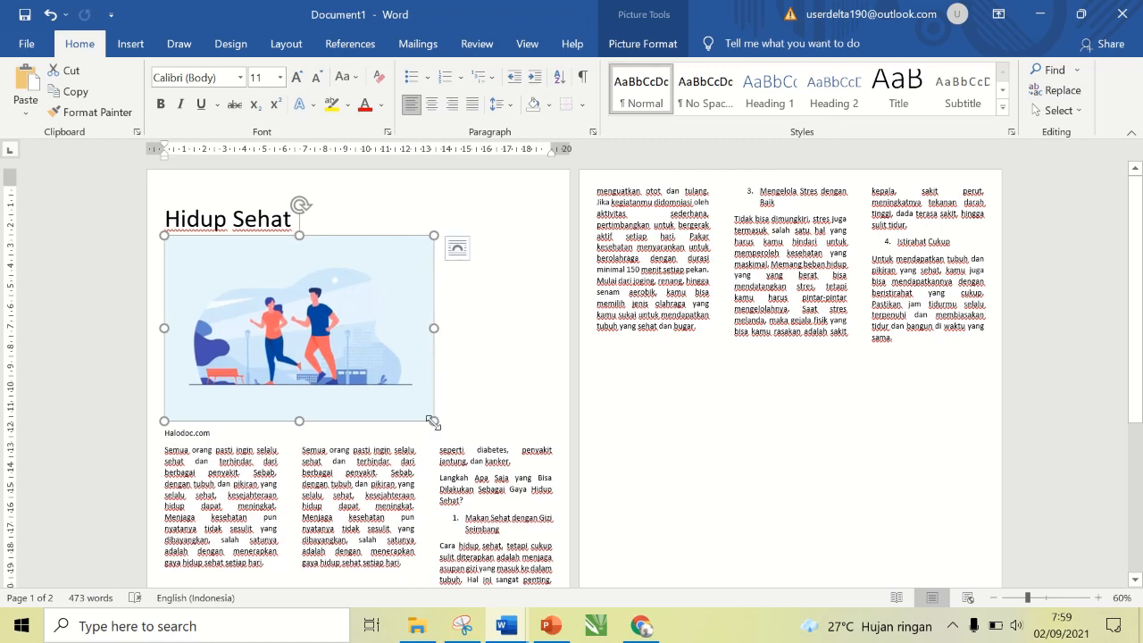
drag(424, 414, 388, 243)
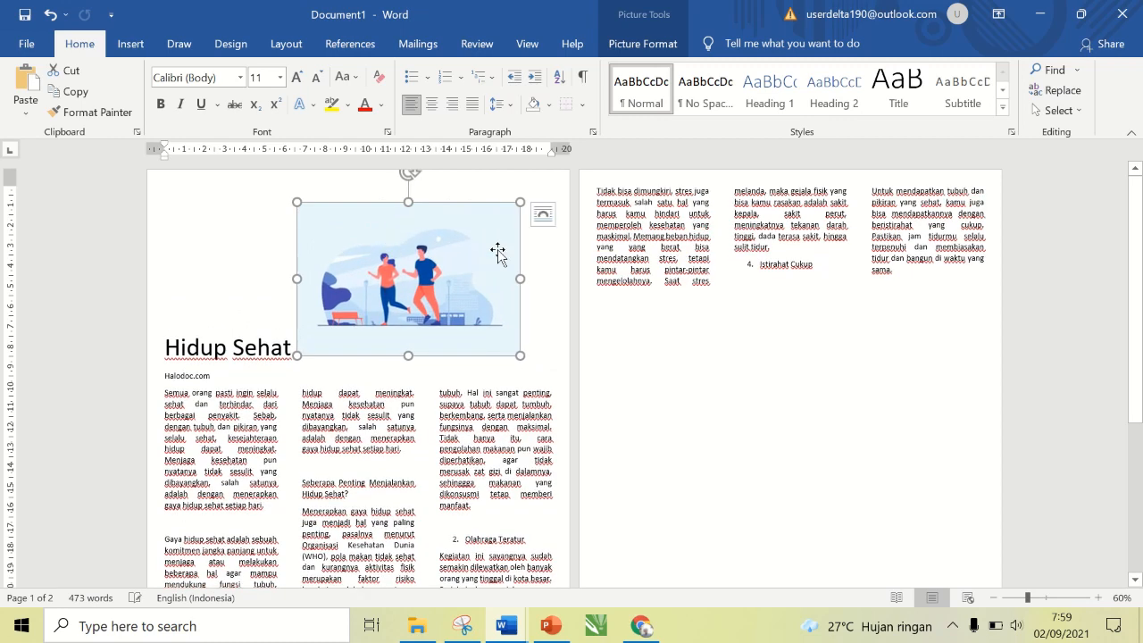
Set the joggers illustration to Tight text wrapping, shrink it slightly and move it to the left margin below the Halodoc.com line.
click(544, 216)
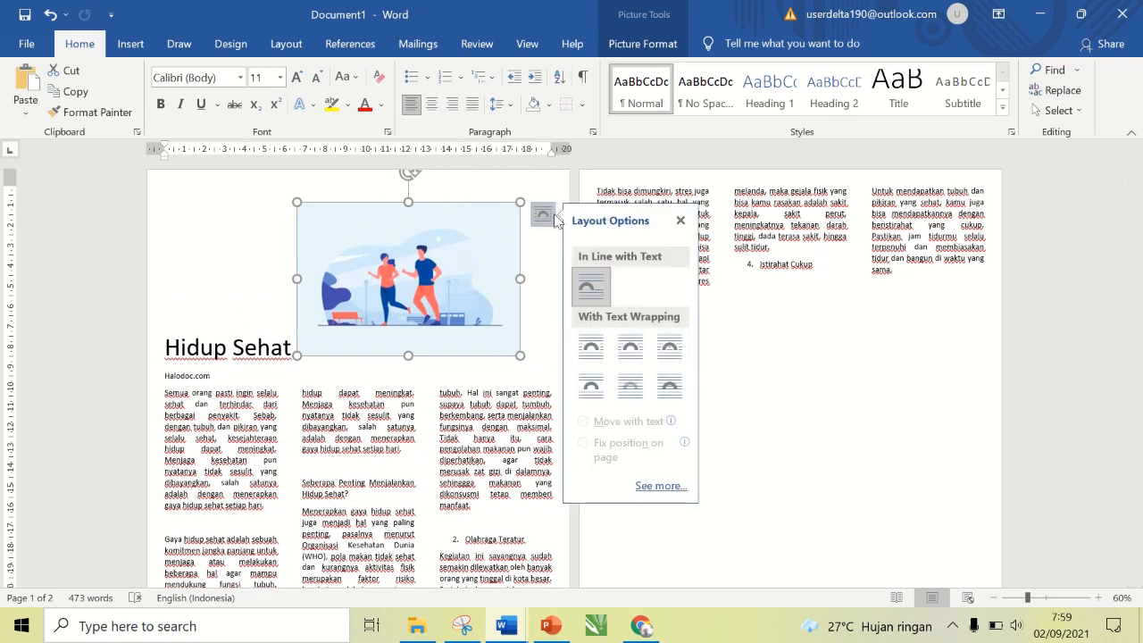
click(629, 350)
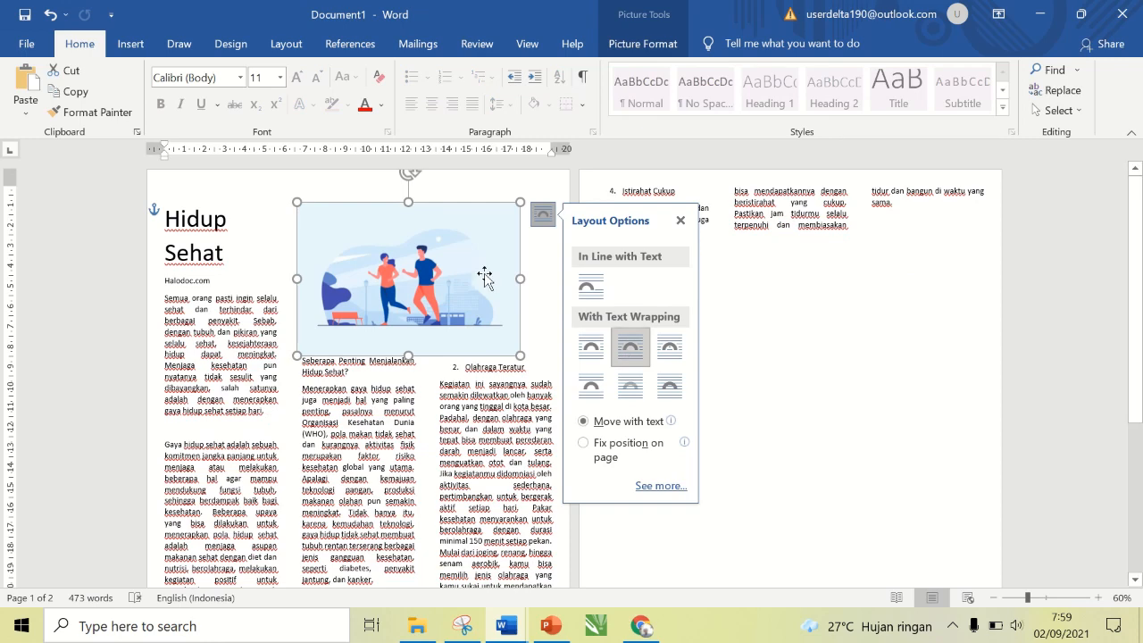
drag(520, 203, 484, 225)
drag(416, 256, 334, 267)
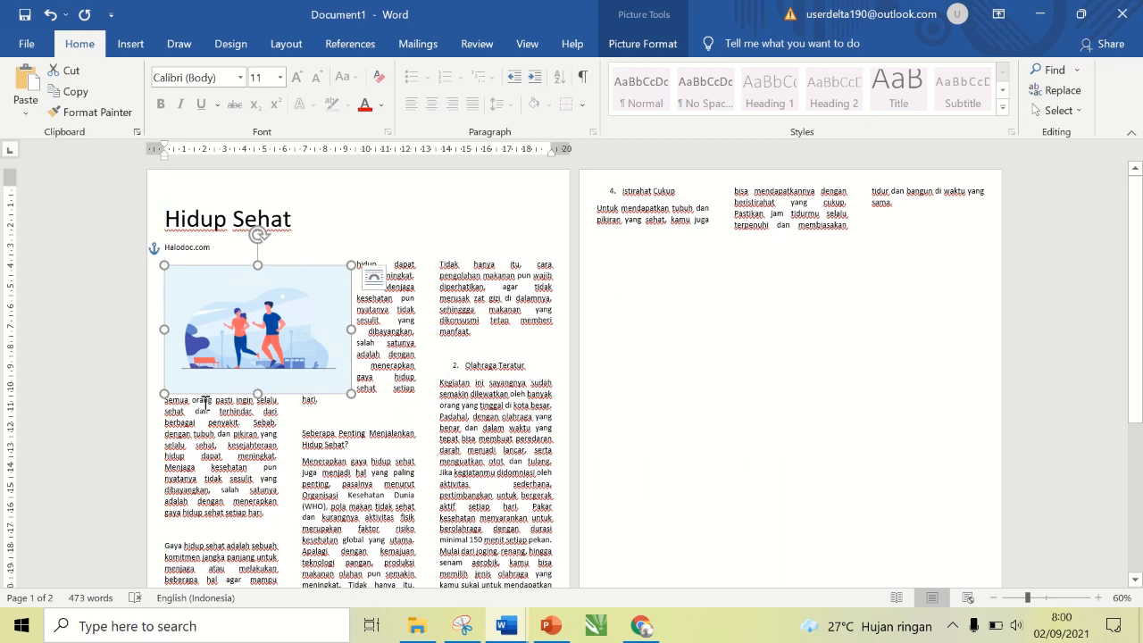
Set all the article body text below the Halodoc.com line to font size 11 and check the page down to its end.
click(300, 401)
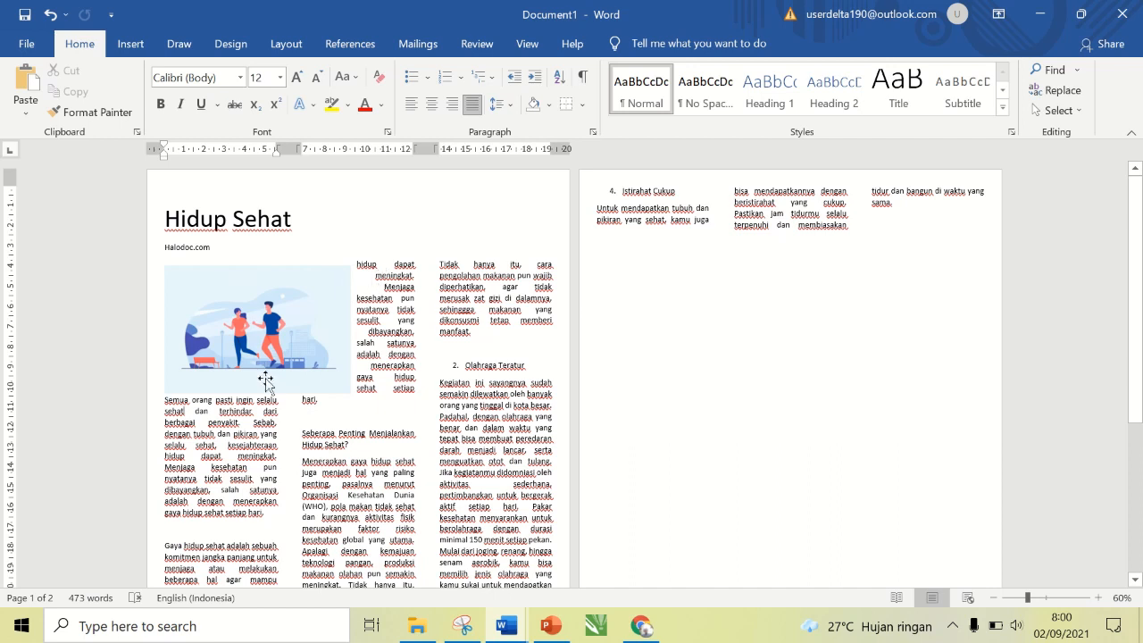
drag(163, 402, 797, 358)
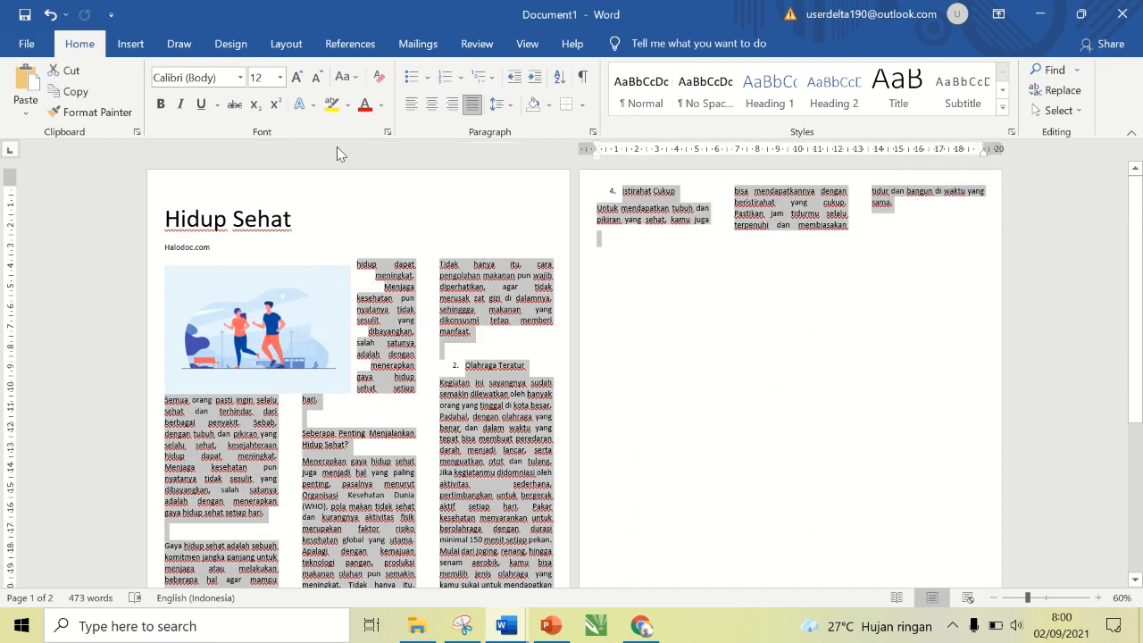
click(265, 76)
text(1)
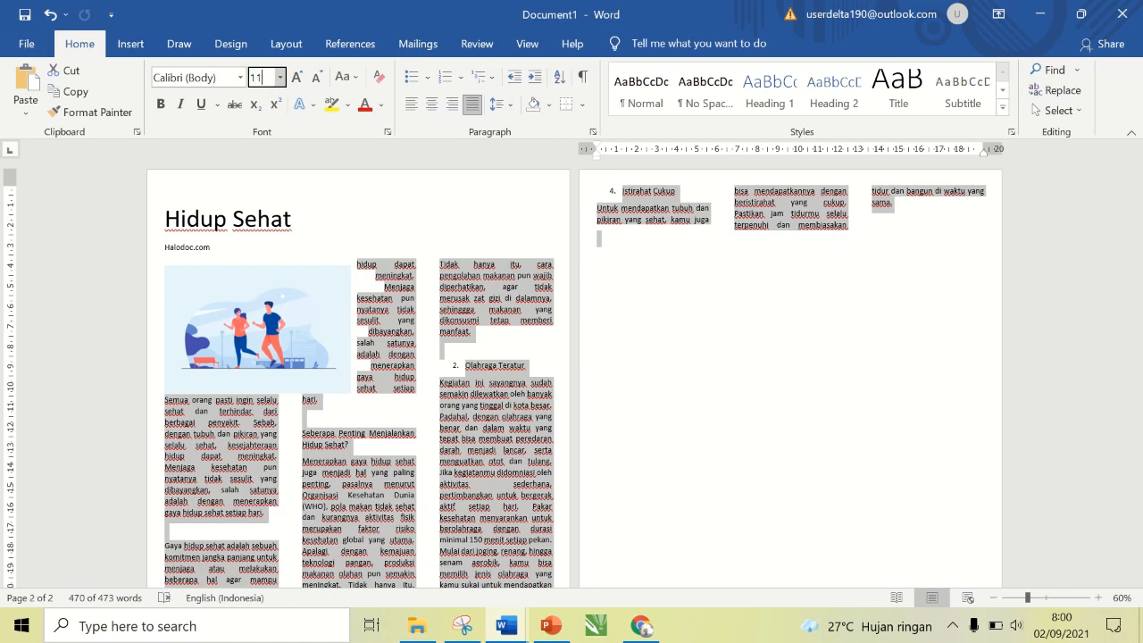
text(1)
key(Return)
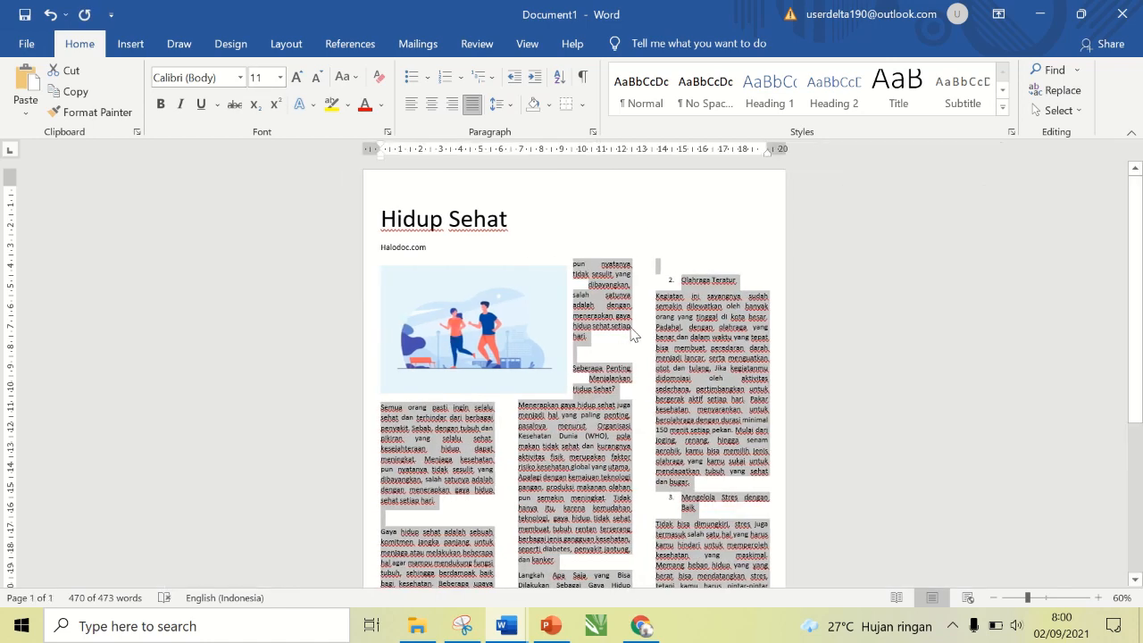
click(632, 335)
scroll(759, 362, down, 5)
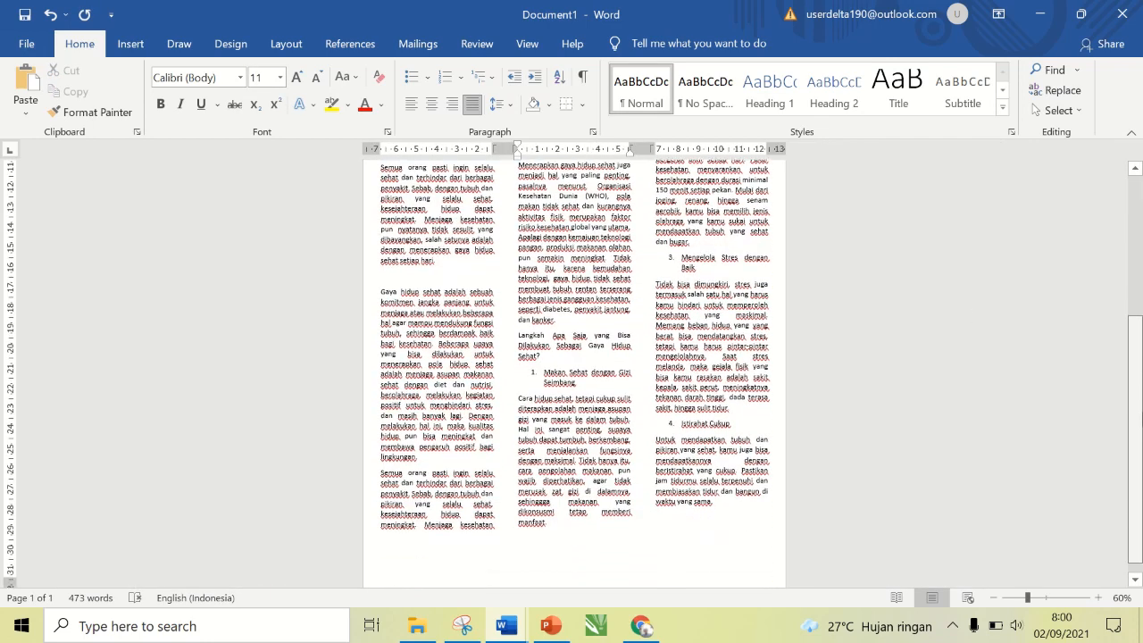
scroll(1099, 275, up, 5)
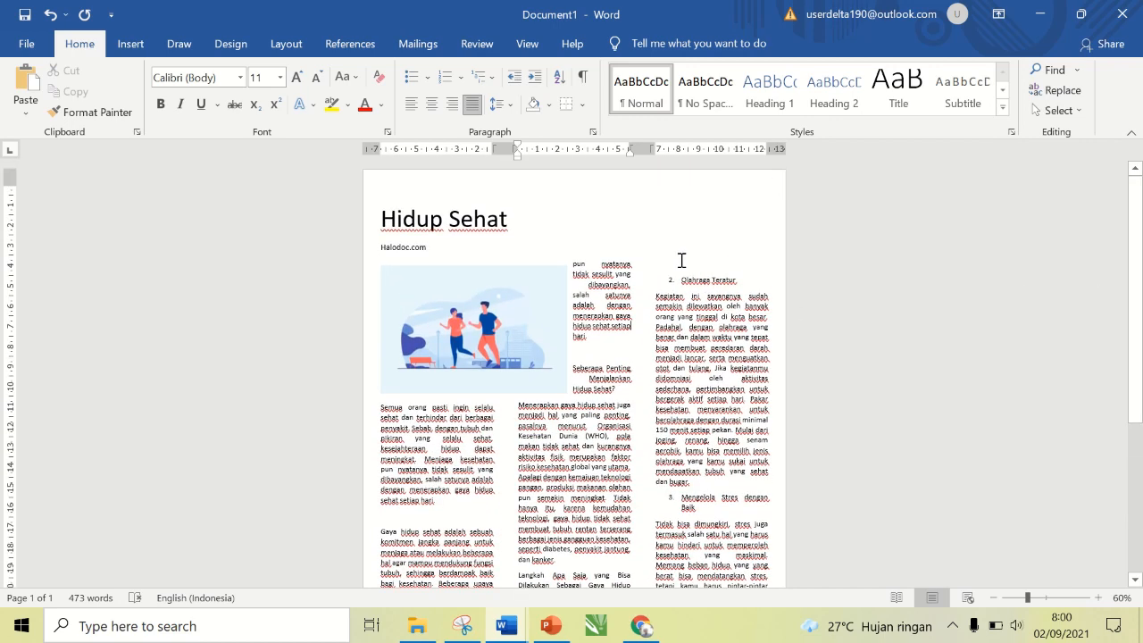
click(683, 259)
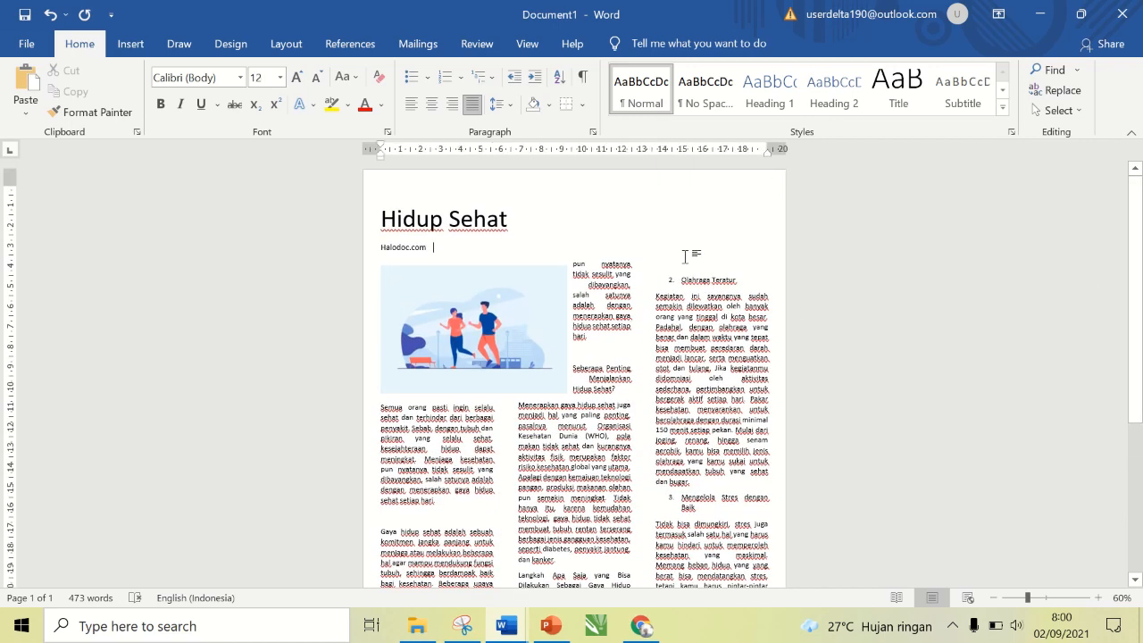
click(505, 302)
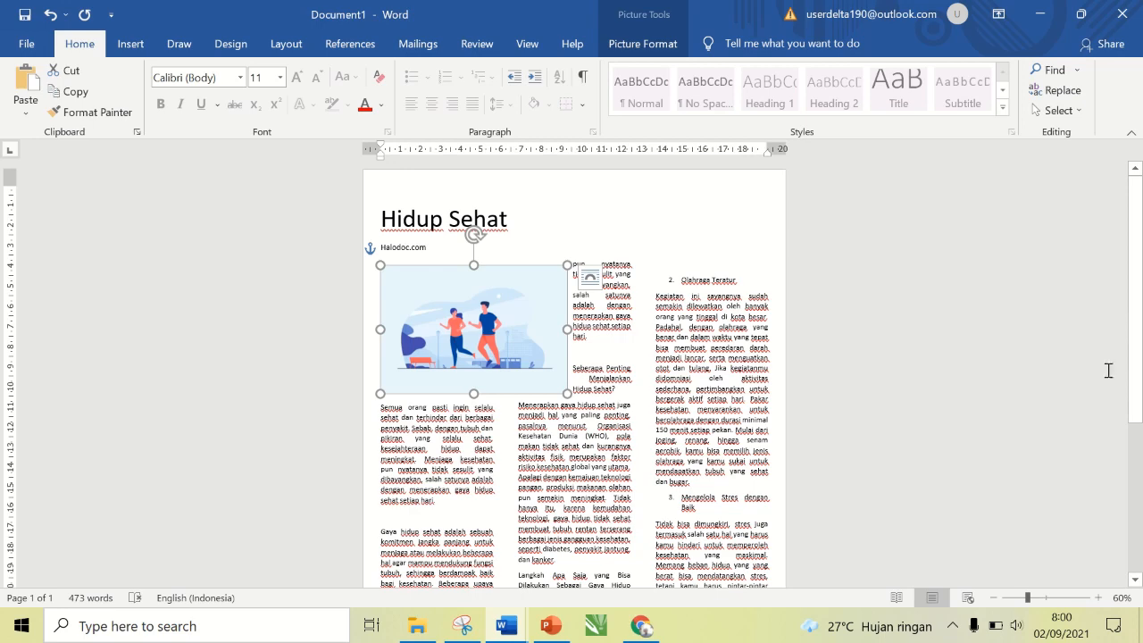
drag(1135, 333, 1084, 358)
Switch to Document2 in Word and paste the joggers illustration after the title "Hidup Sehat".
mouse_move(512, 630)
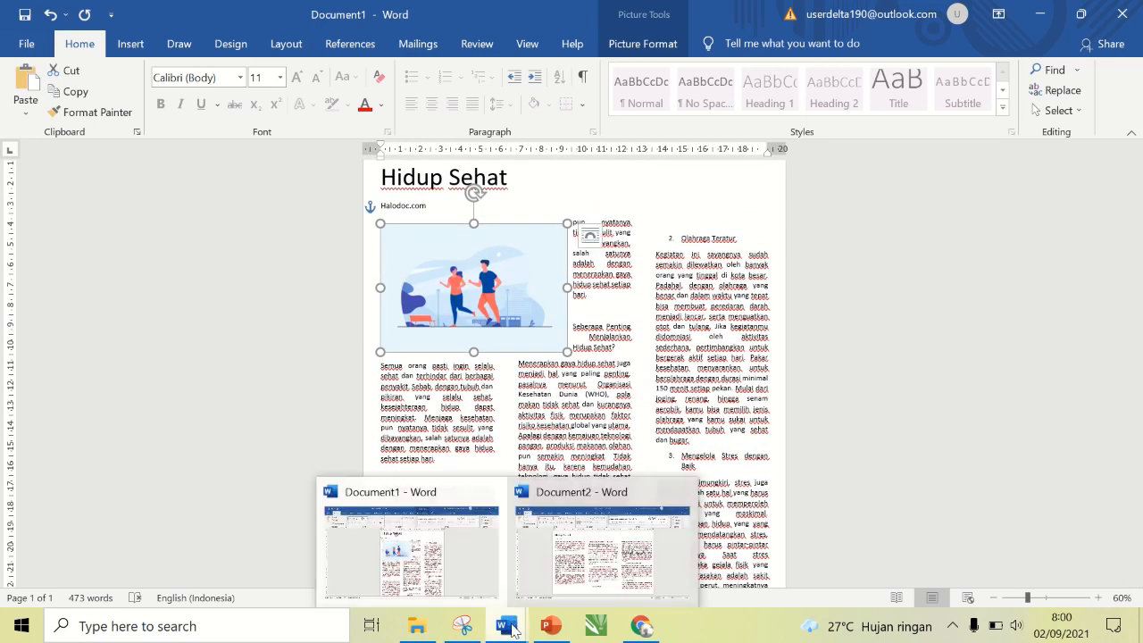
click(615, 496)
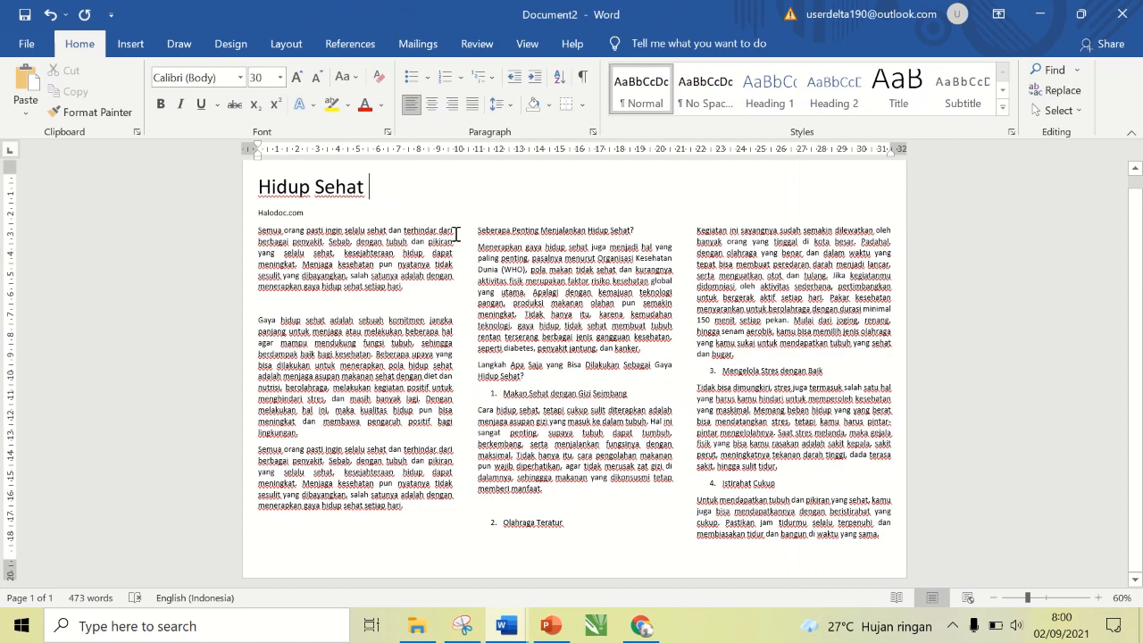
right_click(417, 188)
click(480, 268)
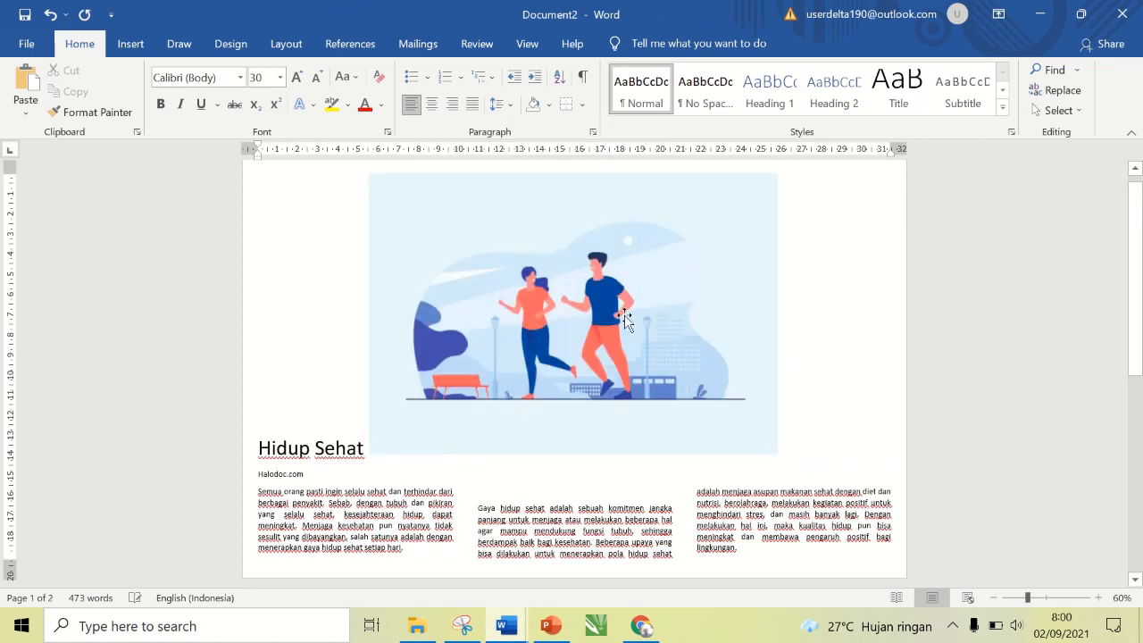
Give the pasted illustration Tight text wrapping, shrink it to the first column's width and place it below the Halodoc.com line.
click(624, 314)
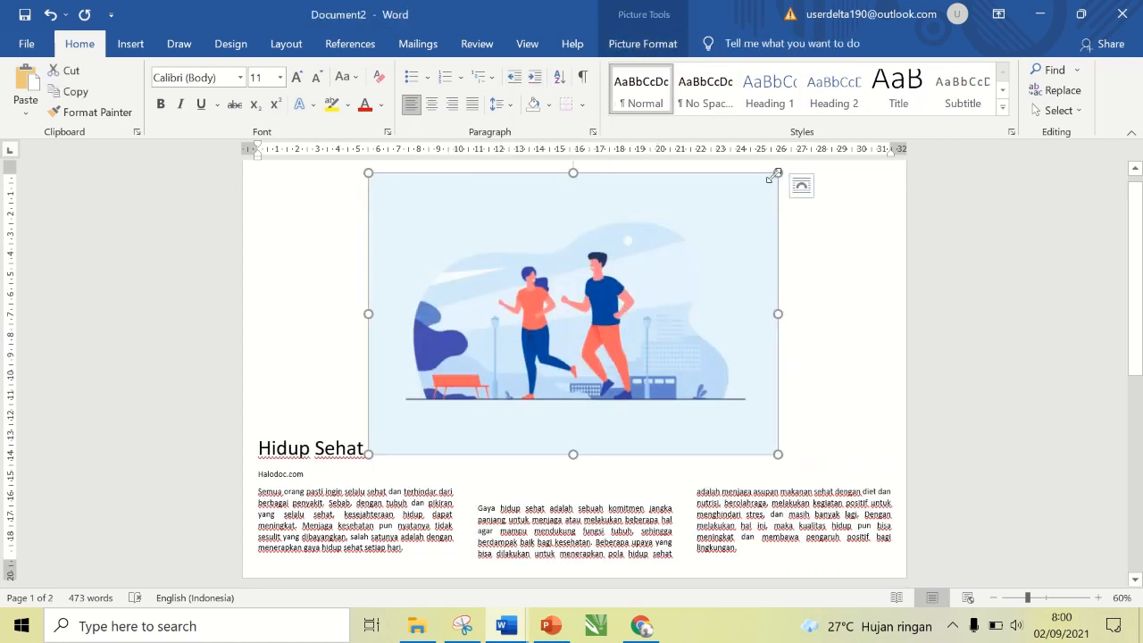
drag(776, 173, 594, 217)
click(678, 185)
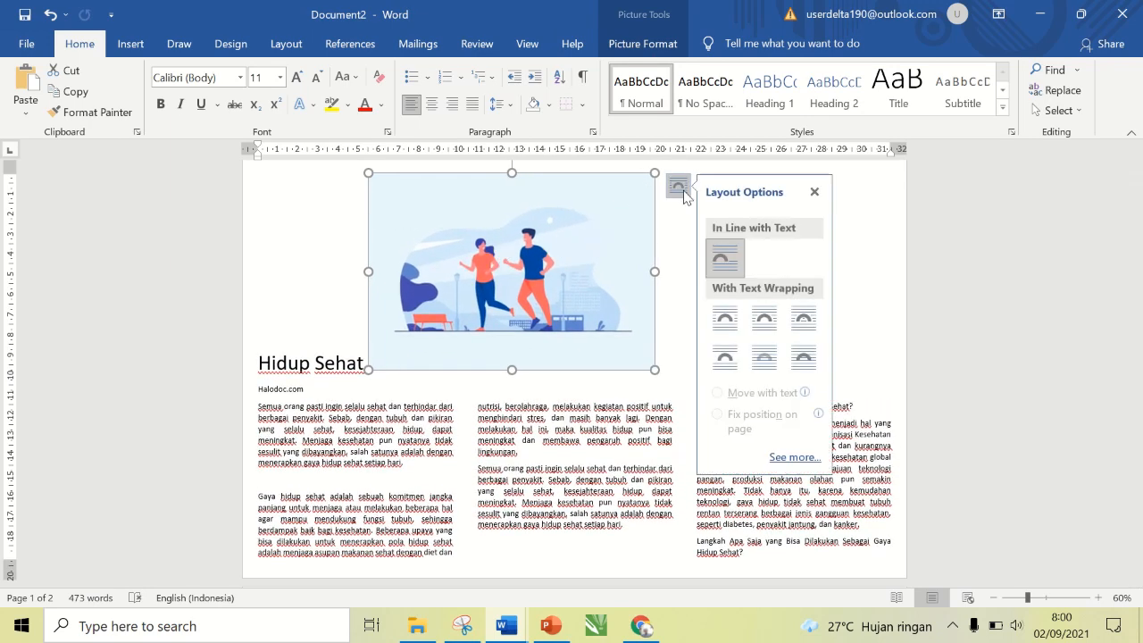
click(765, 323)
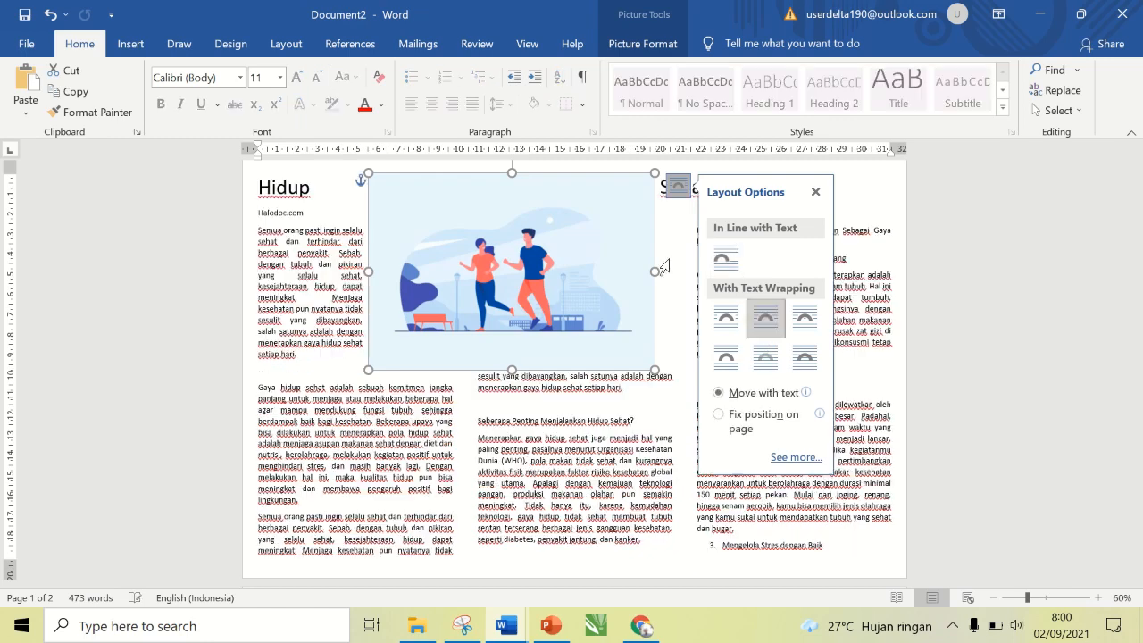
drag(654, 174, 389, 258)
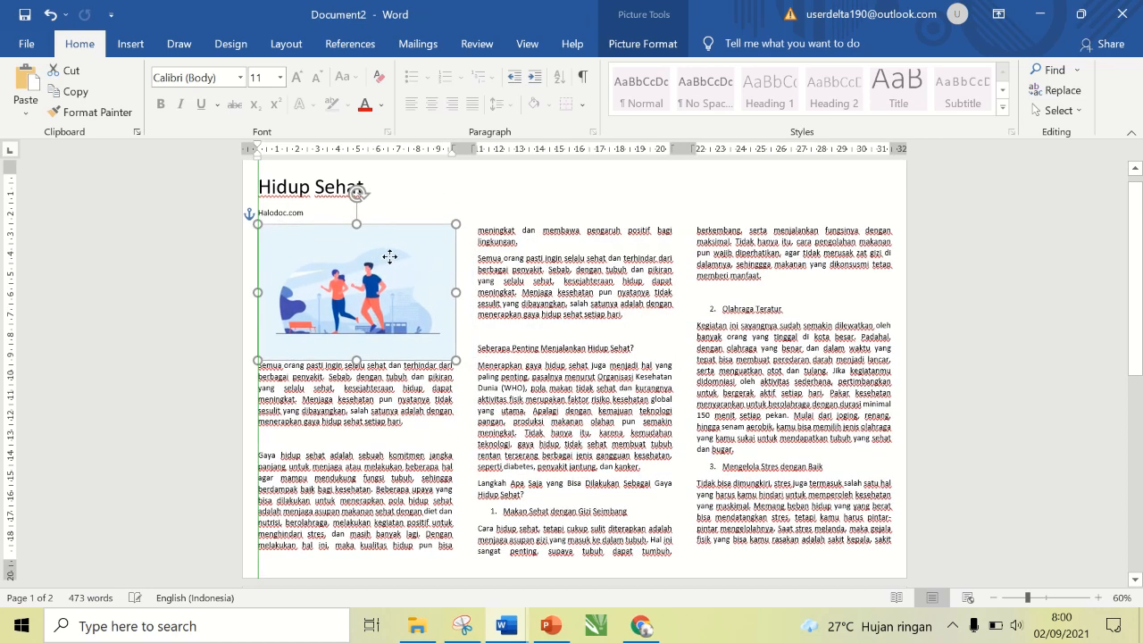
mouse_move(455, 225)
mouse_down()
mouse_move(438, 232)
mouse_move(459, 232)
mouse_up()
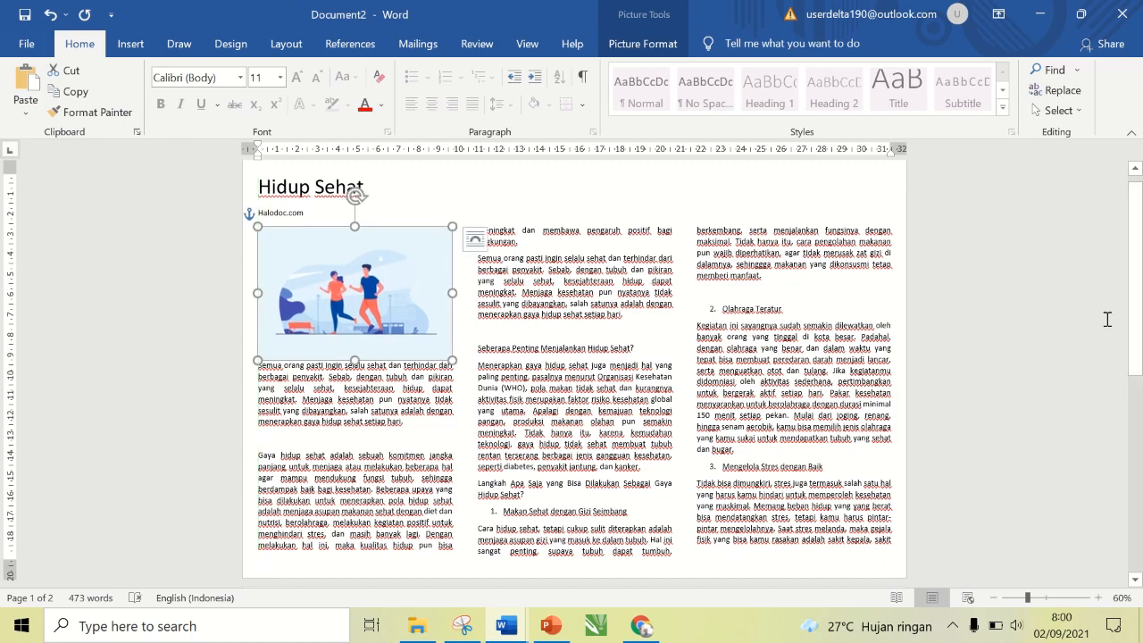
Set the landscape article's body text, from below the illustration to the end of page 2, to font size 11.
drag(1135, 321, 1136, 347)
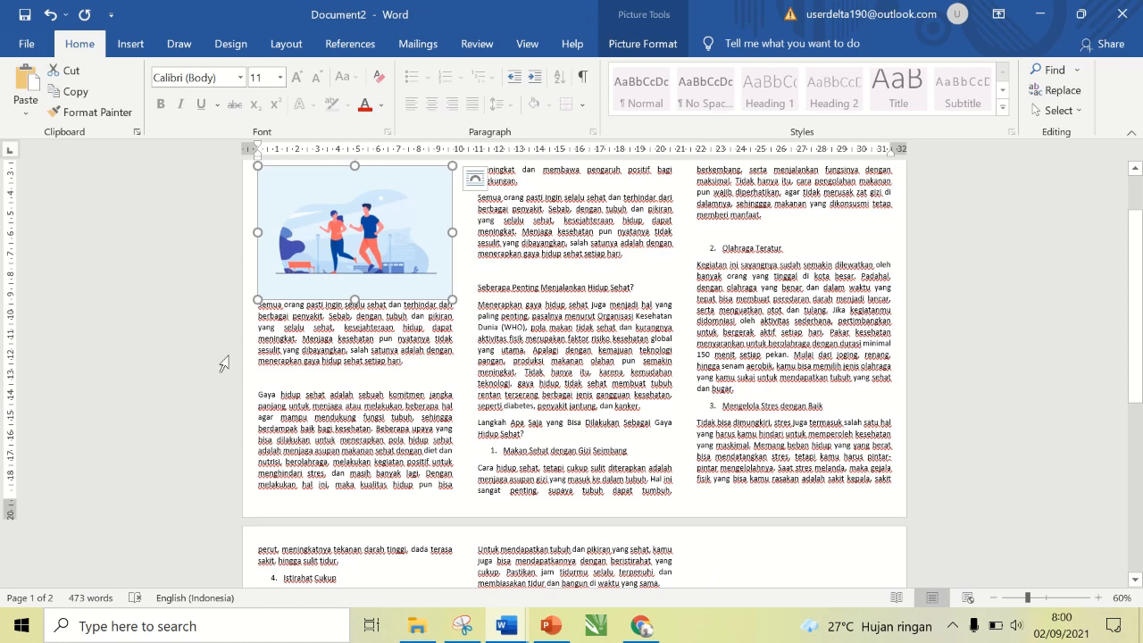
click(253, 312)
drag(253, 304, 685, 511)
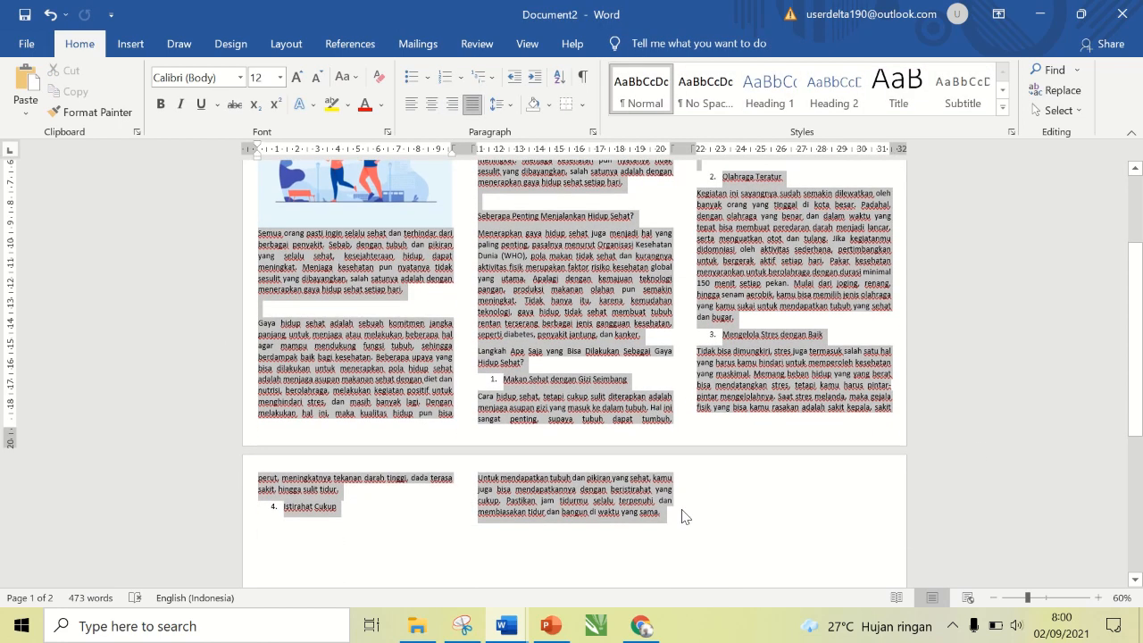
click(264, 82)
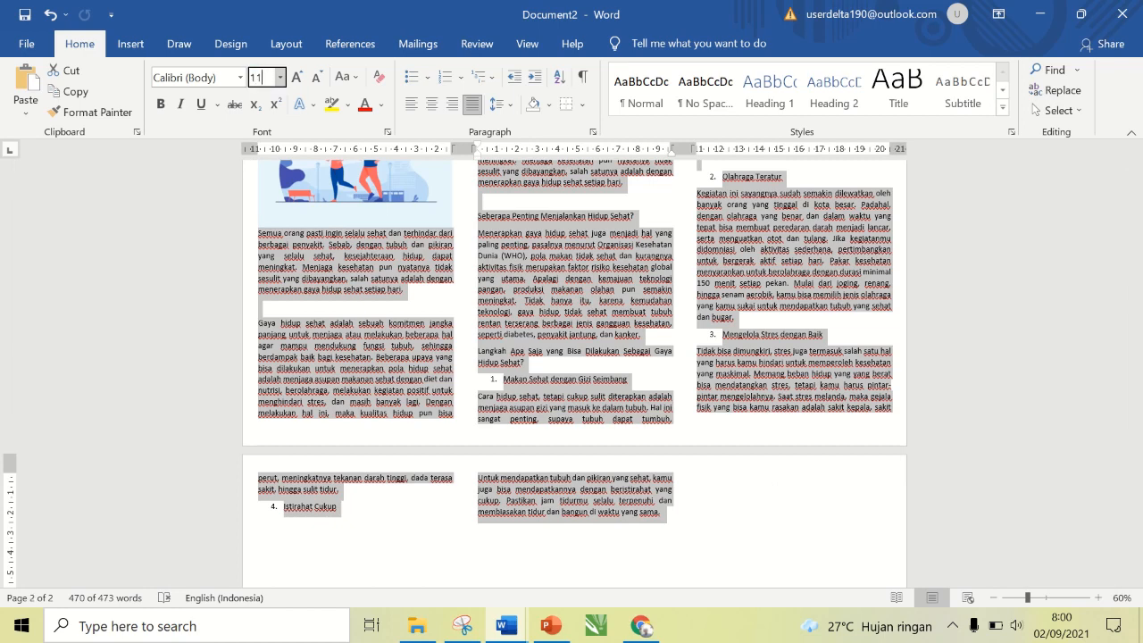
text(11)
key(Return)
click(640, 421)
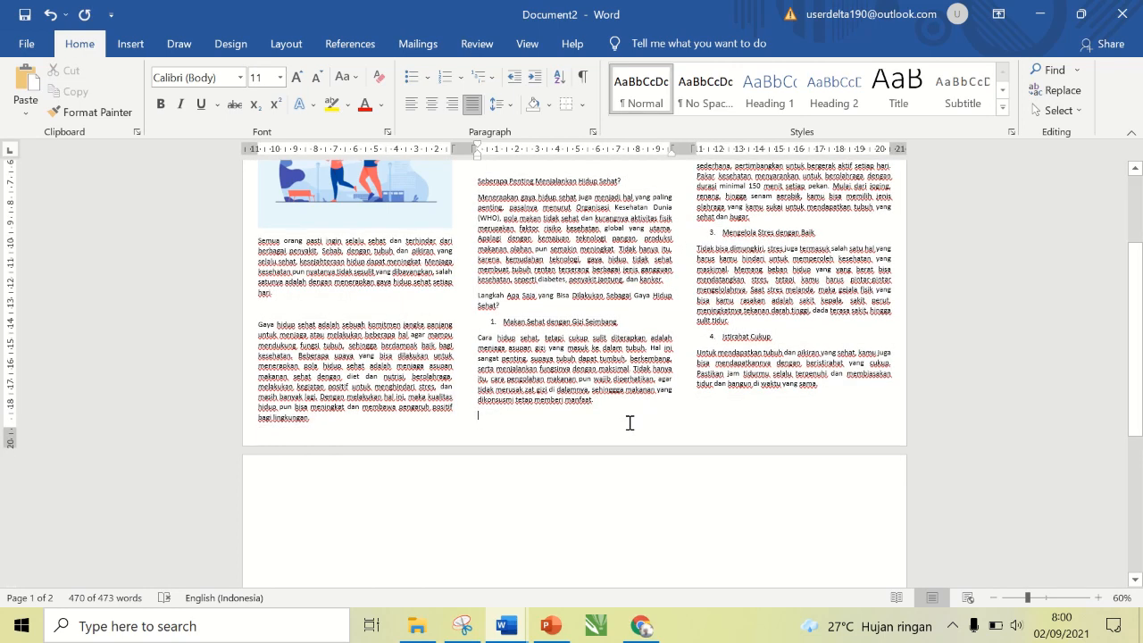
drag(1134, 419, 1124, 313)
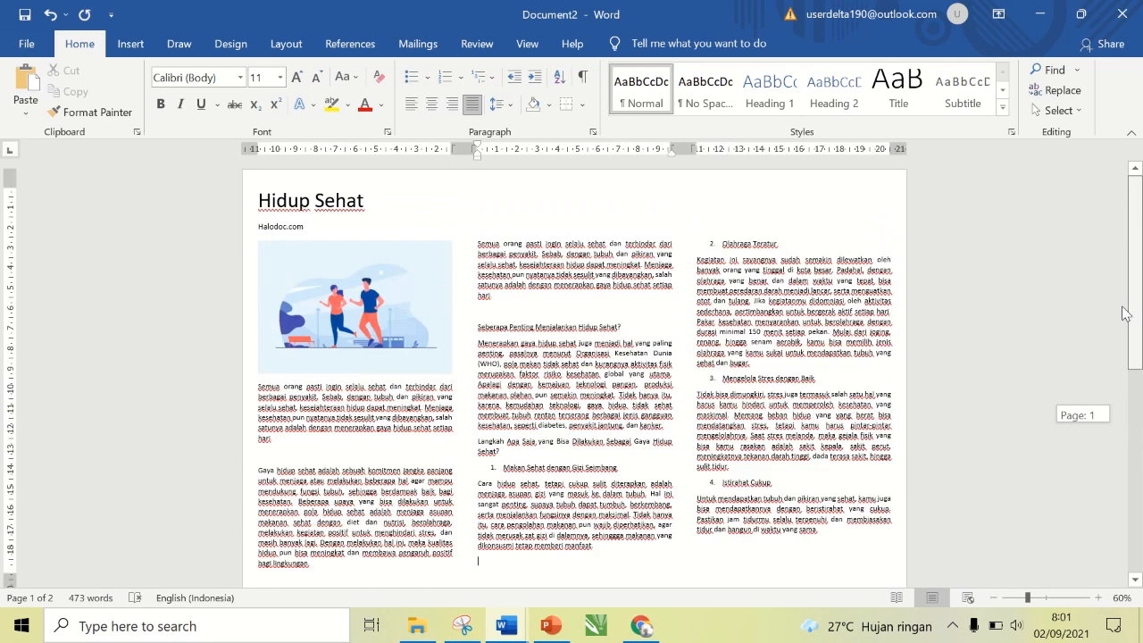
click(634, 211)
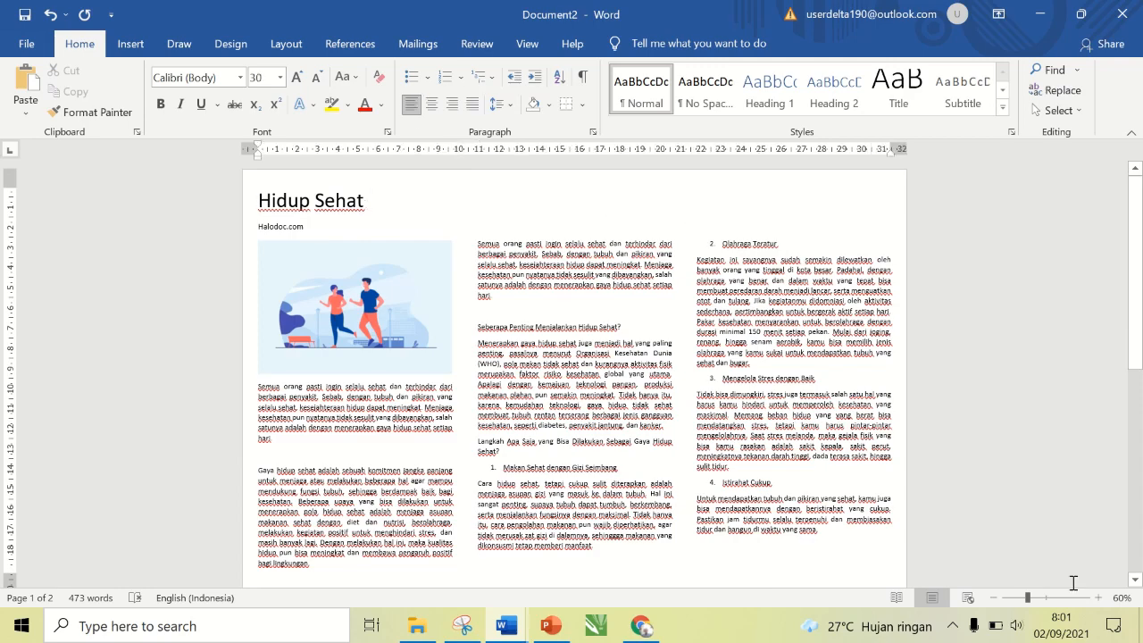
Open the print preview of the landscape document and zoom it out to 60% to view the whole first page.
click(1099, 598)
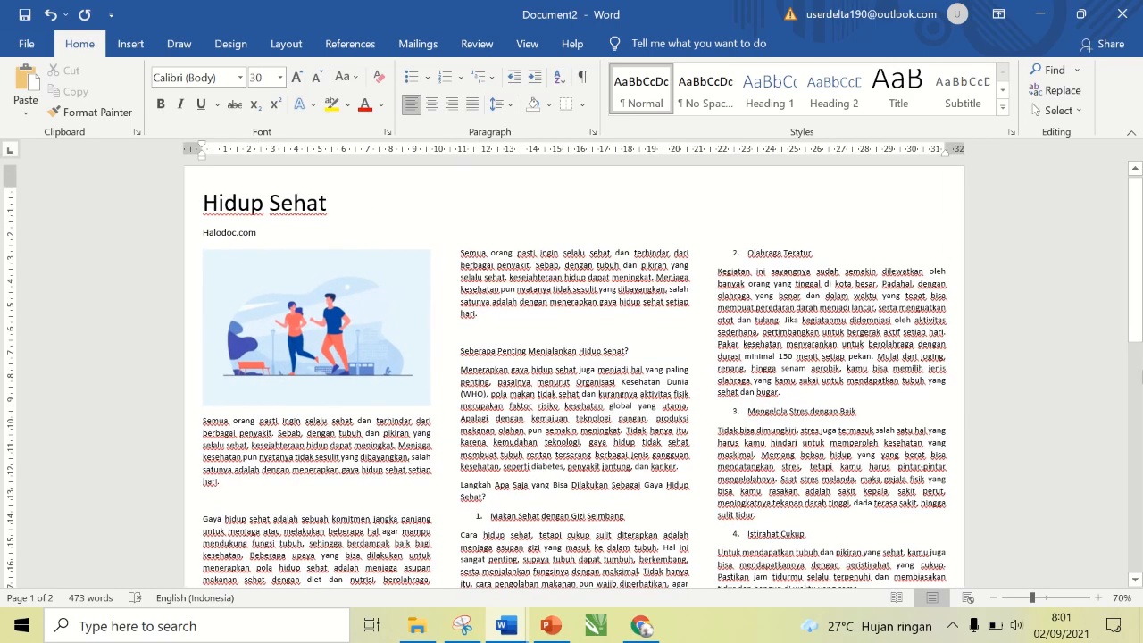
drag(1135, 326, 1138, 334)
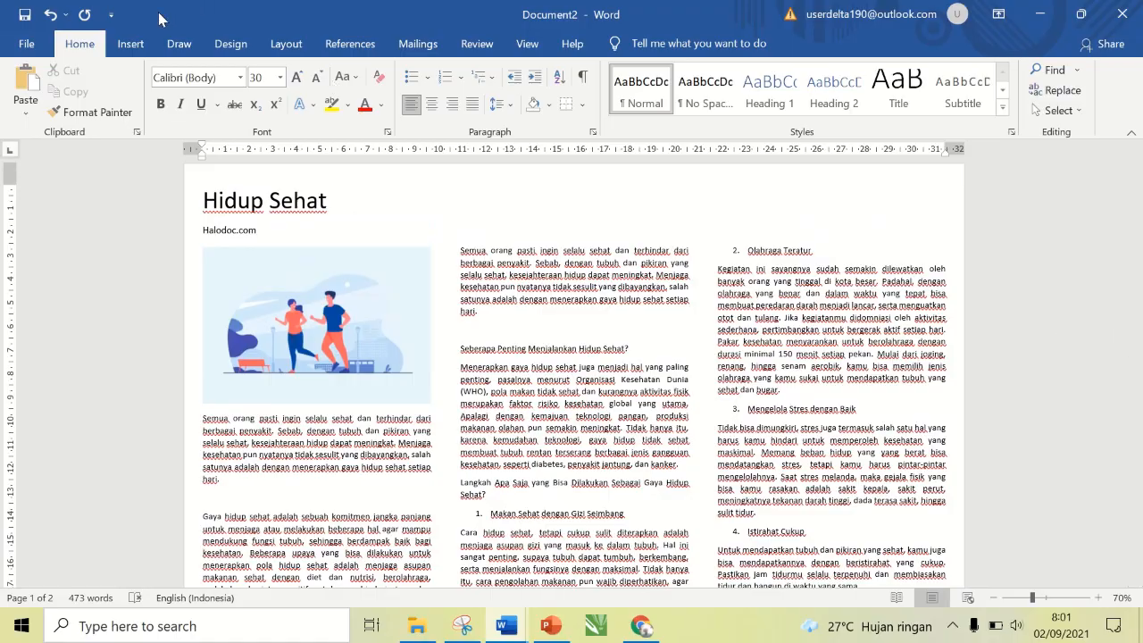
click(32, 44)
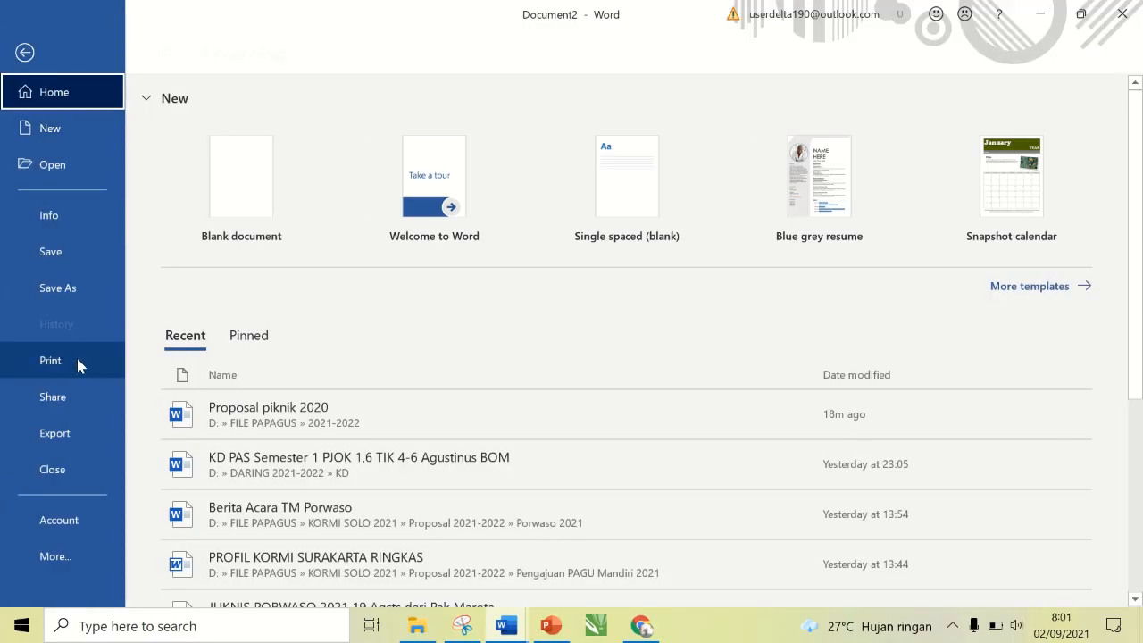
click(78, 363)
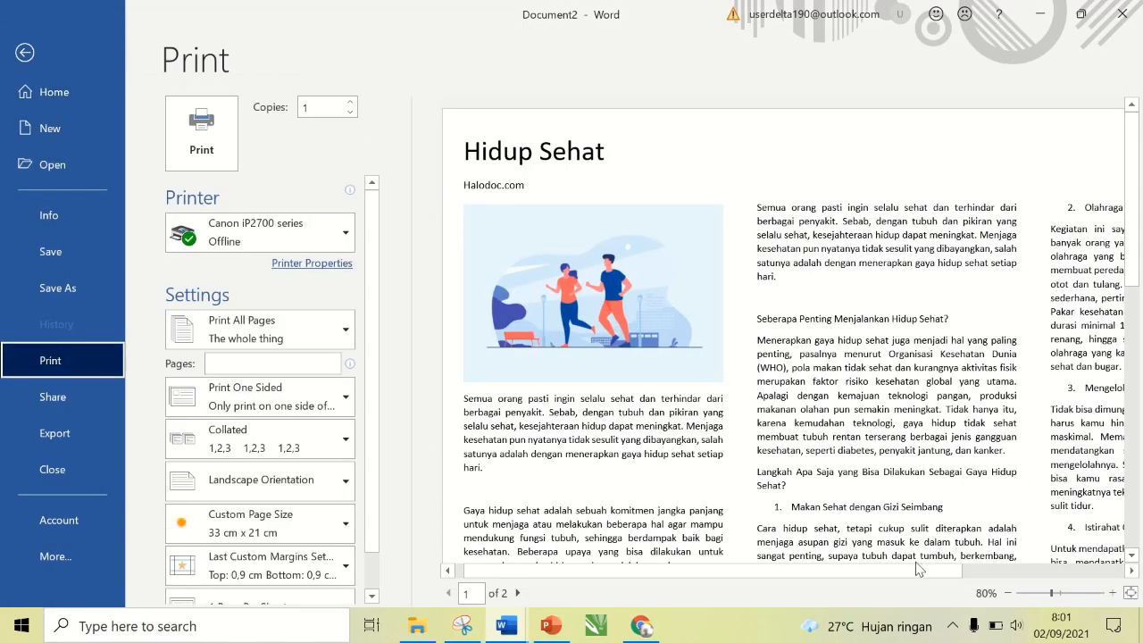
drag(919, 569, 992, 571)
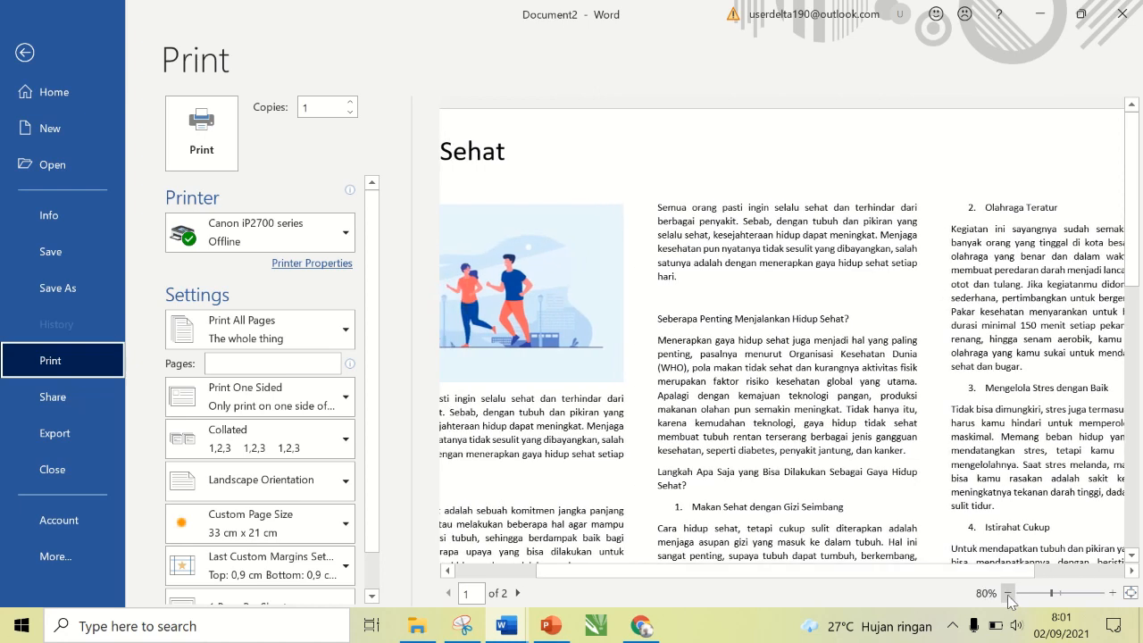
click(1007, 593)
click(1007, 593)
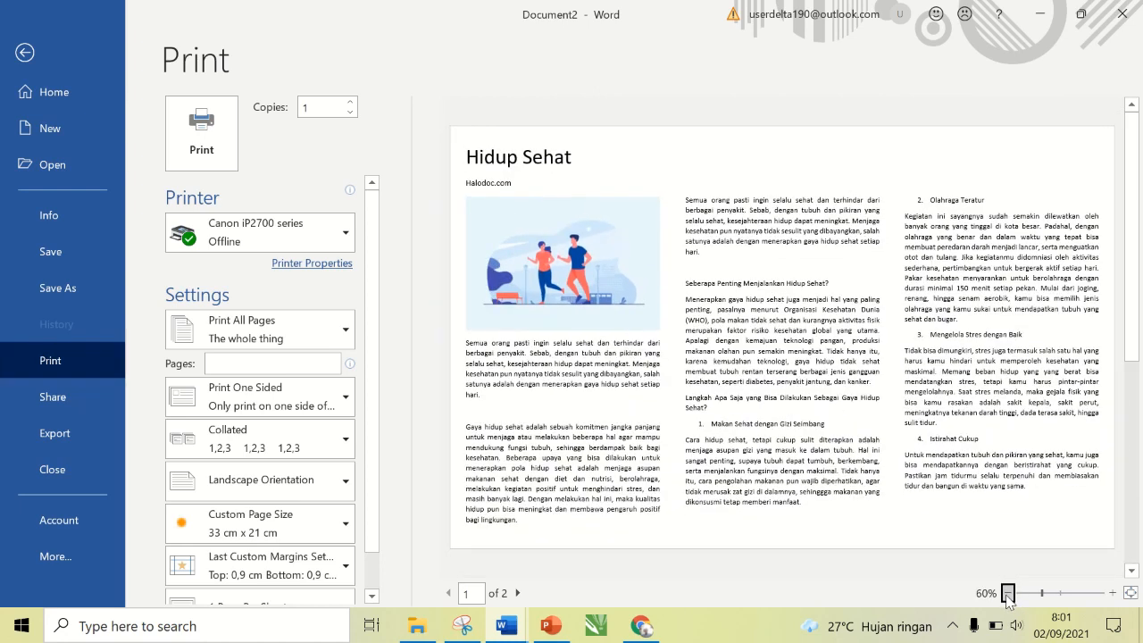
Leave the landscape preview, switch to Document1 and open its print preview to examine the portrait layout.
click(510, 633)
mouse_move(462, 627)
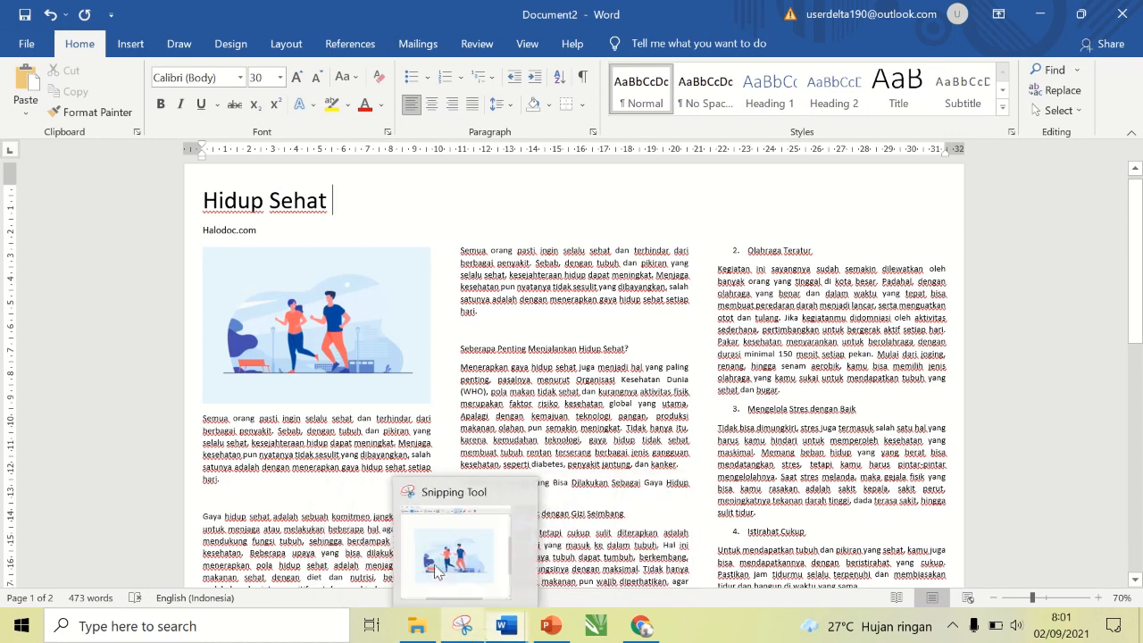
click(436, 572)
mouse_move(506, 627)
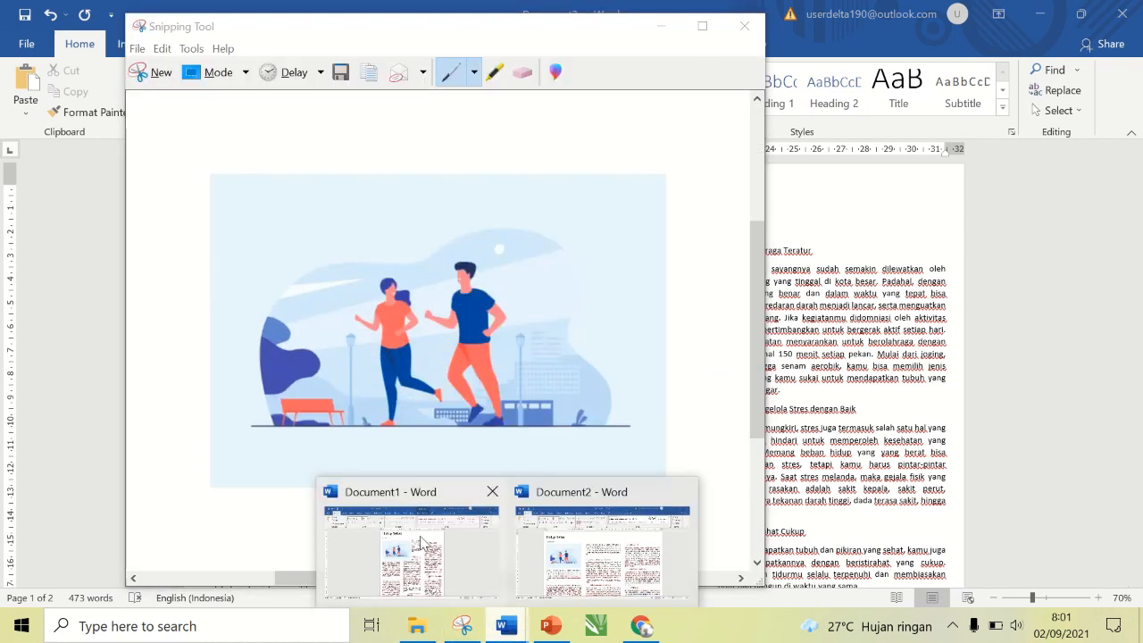
click(421, 541)
click(28, 43)
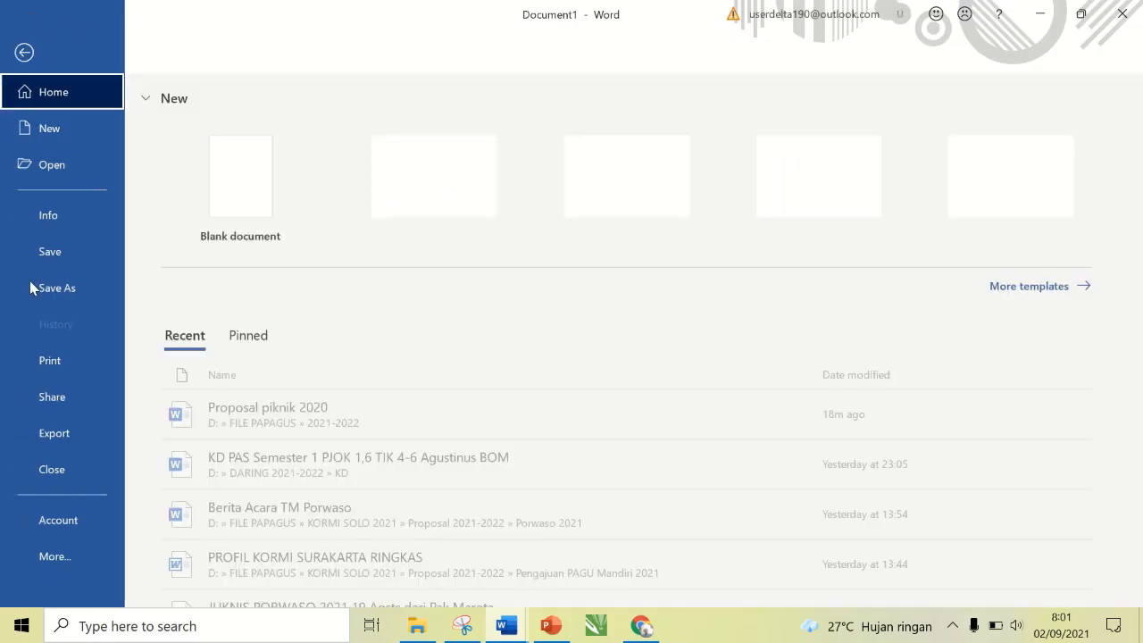
click(47, 362)
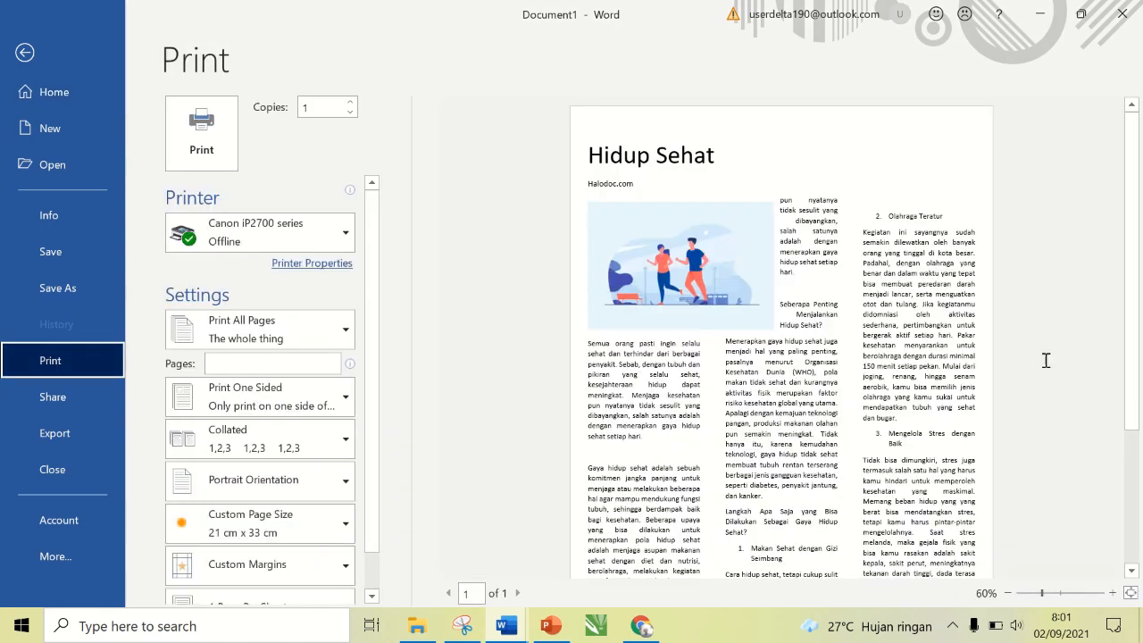
Zoom the portrait document's print preview out to 50% and examine the three-column page from the title to its lower end.
drag(1132, 362, 1132, 431)
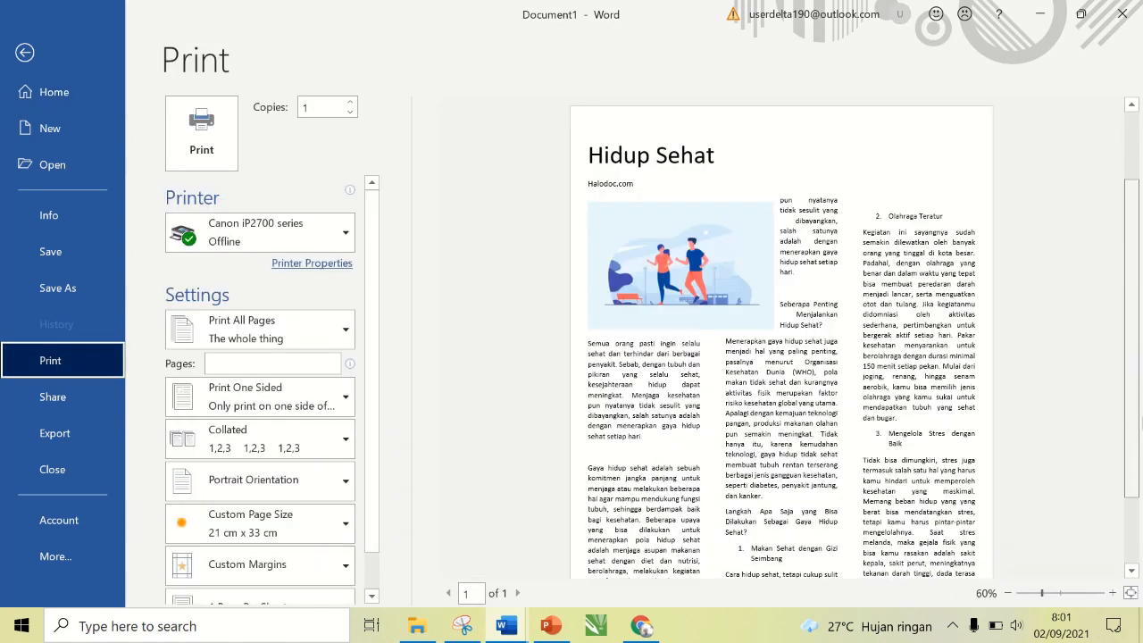
click(1008, 593)
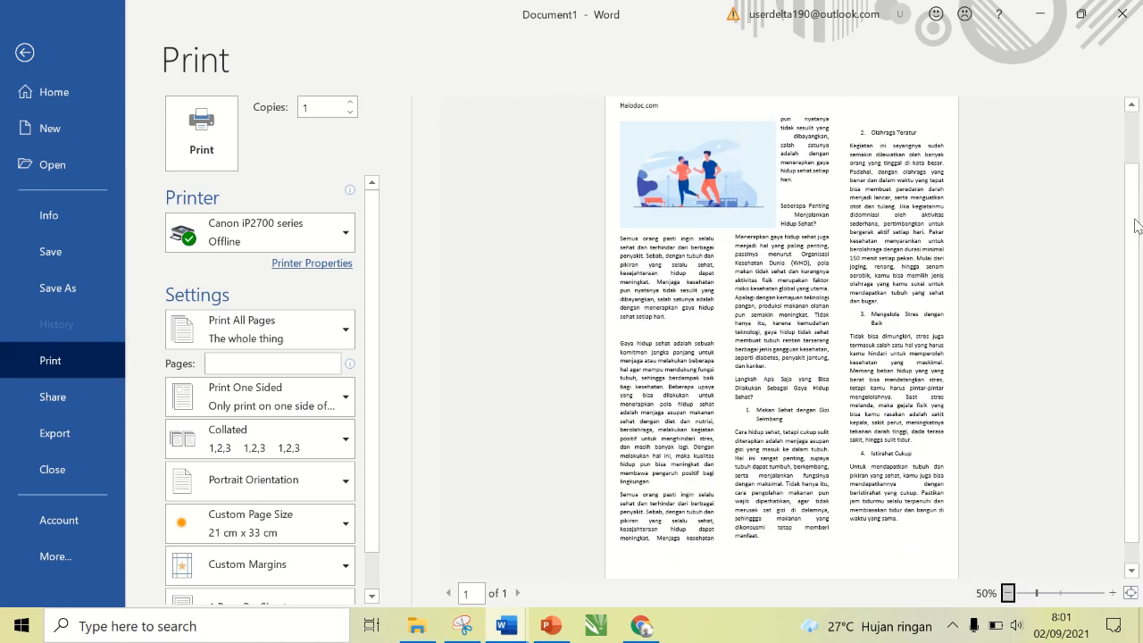
drag(1139, 227, 1140, 186)
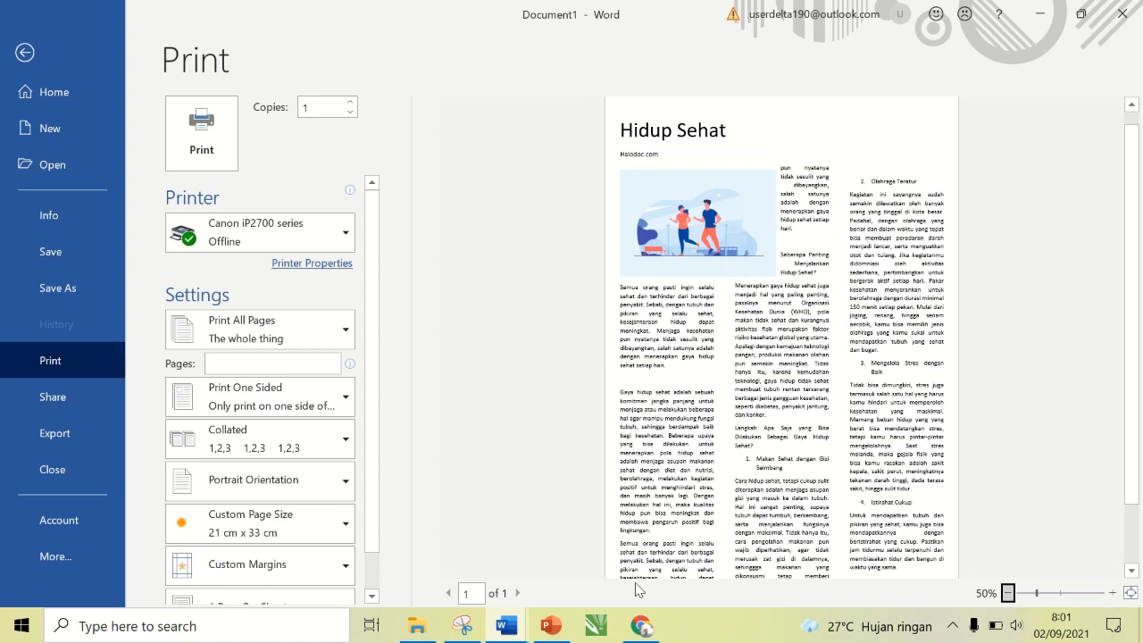
Switch to Document2 and examine the landscape article's three-column layout from the title to the end of the first page.
mouse_move(505, 626)
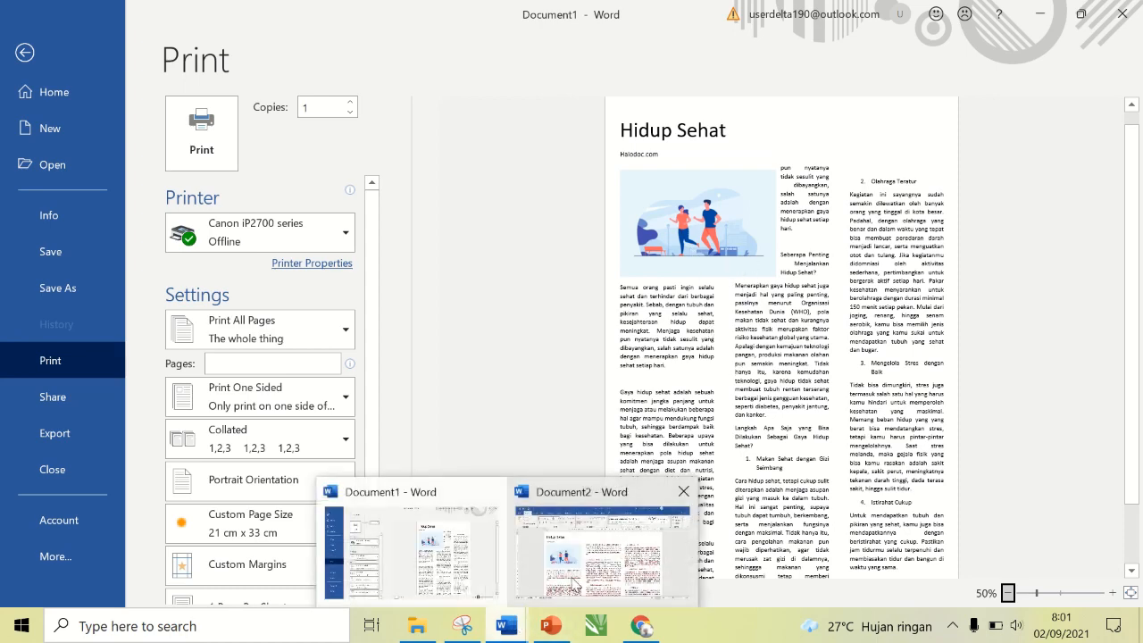
click(586, 567)
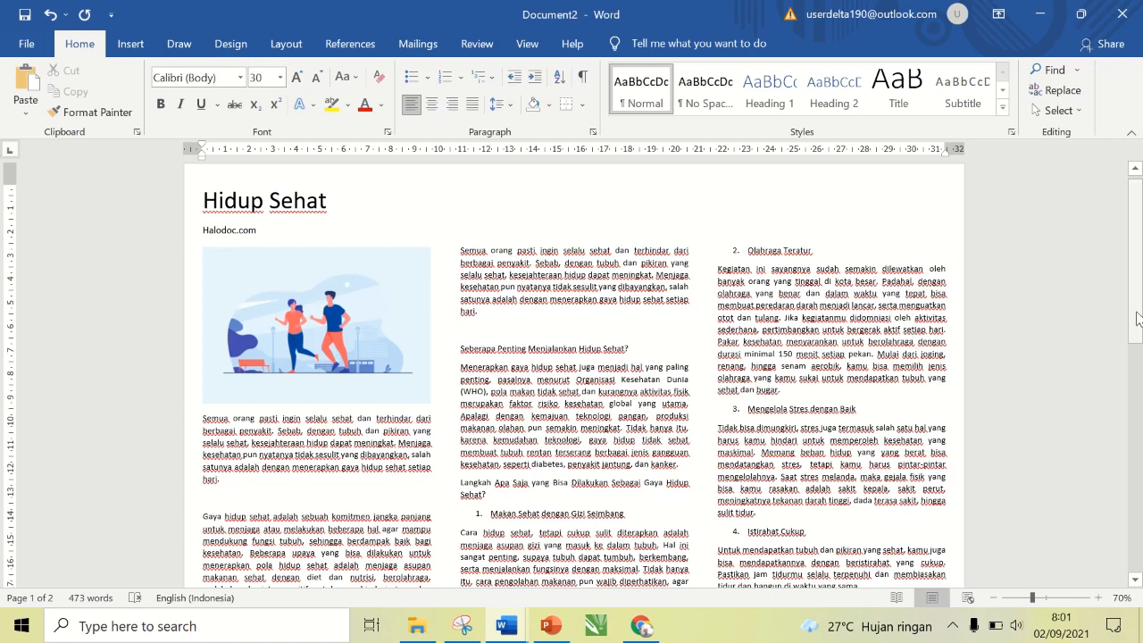
drag(1137, 314, 1125, 316)
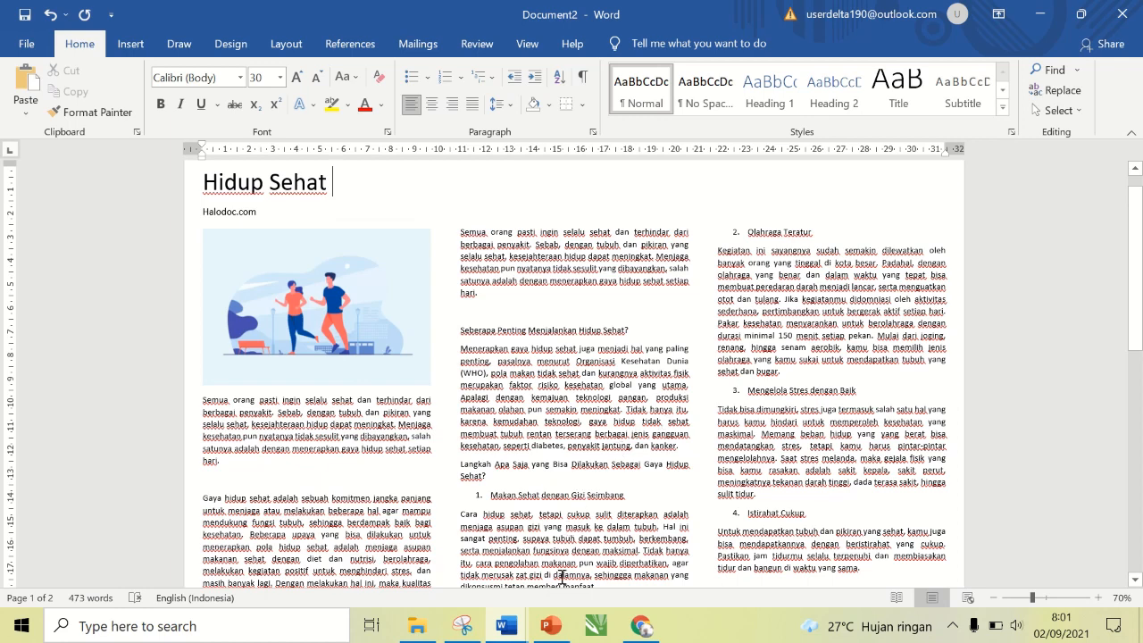
mouse_move(511, 631)
click(585, 568)
drag(1140, 333, 1141, 367)
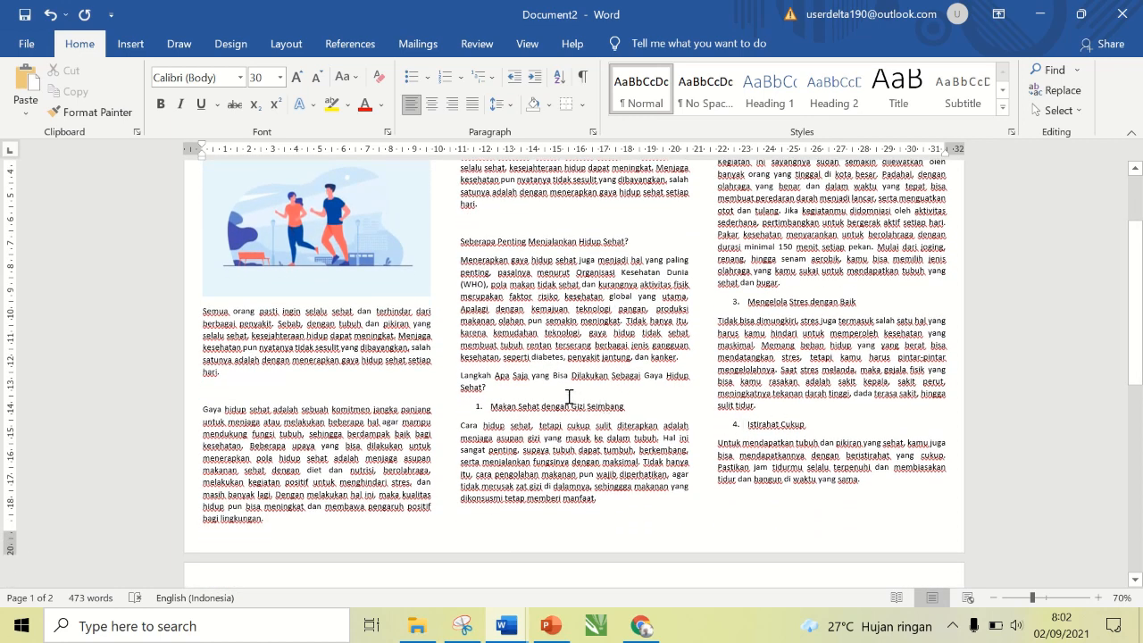
click(720, 383)
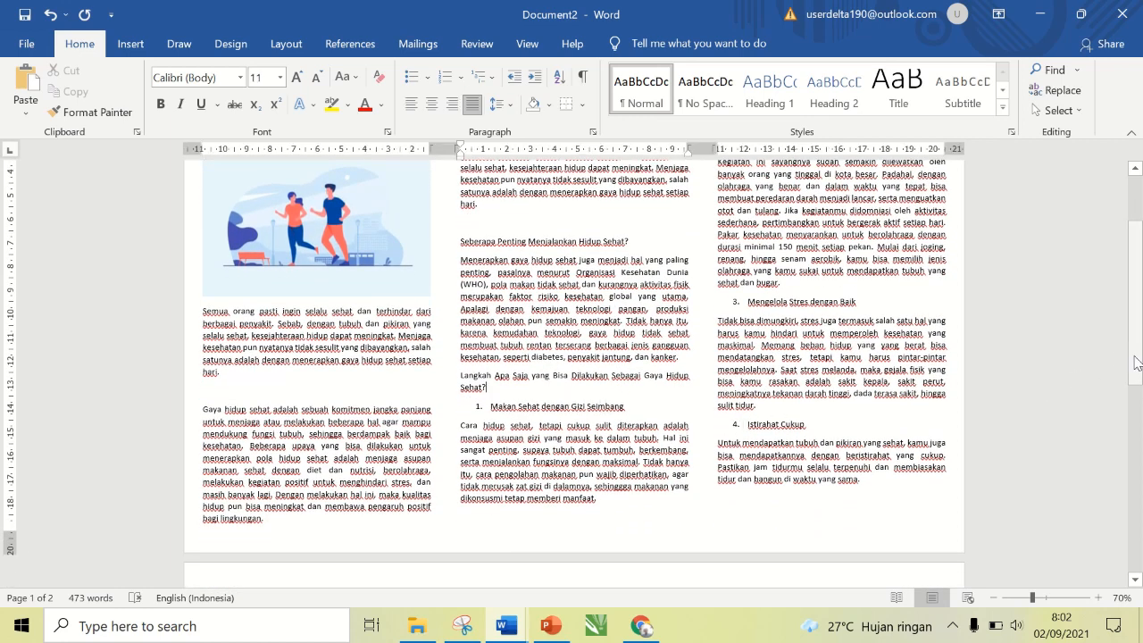
drag(1138, 364, 1137, 318)
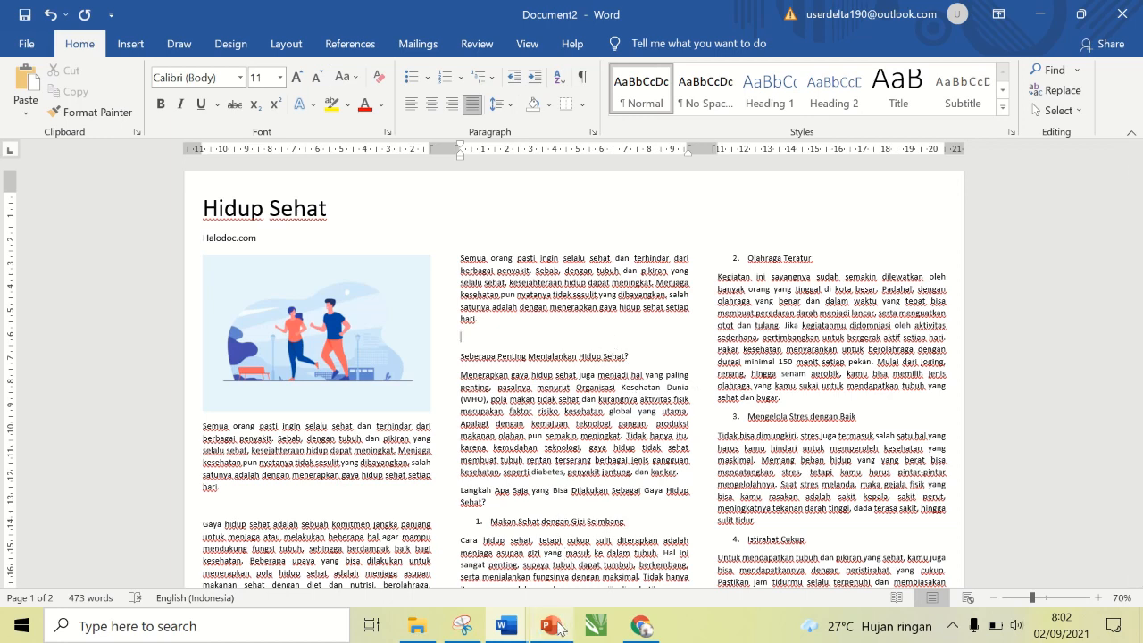
Switch to the PowerPoint presentation "Materi TP2. P1 Pengolah Kata".
mouse_move(552, 630)
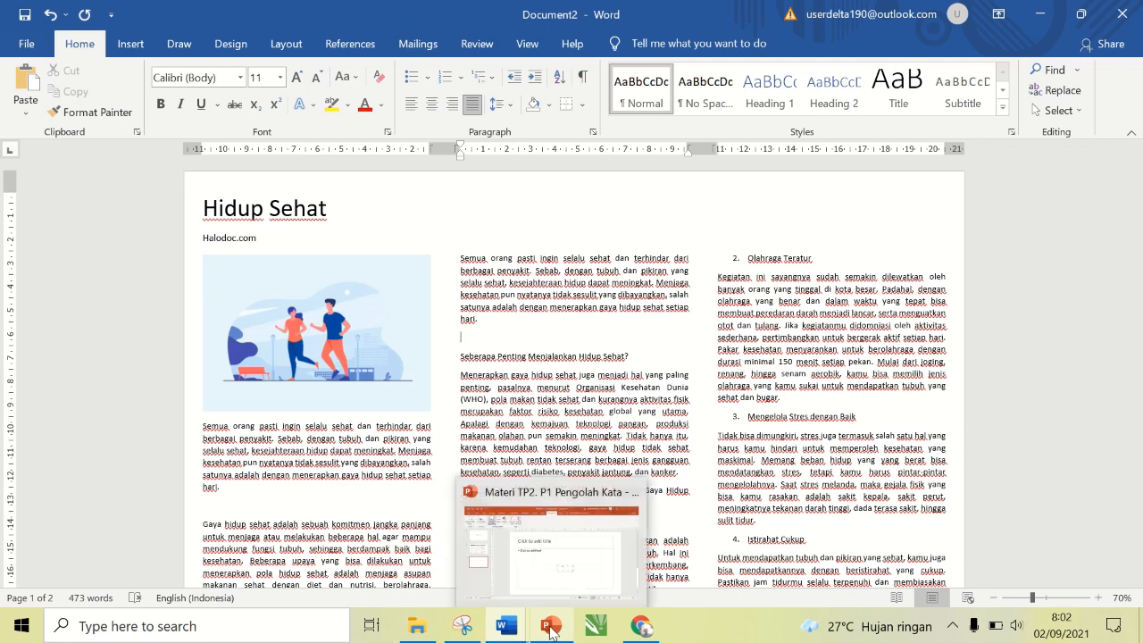
click(855, 314)
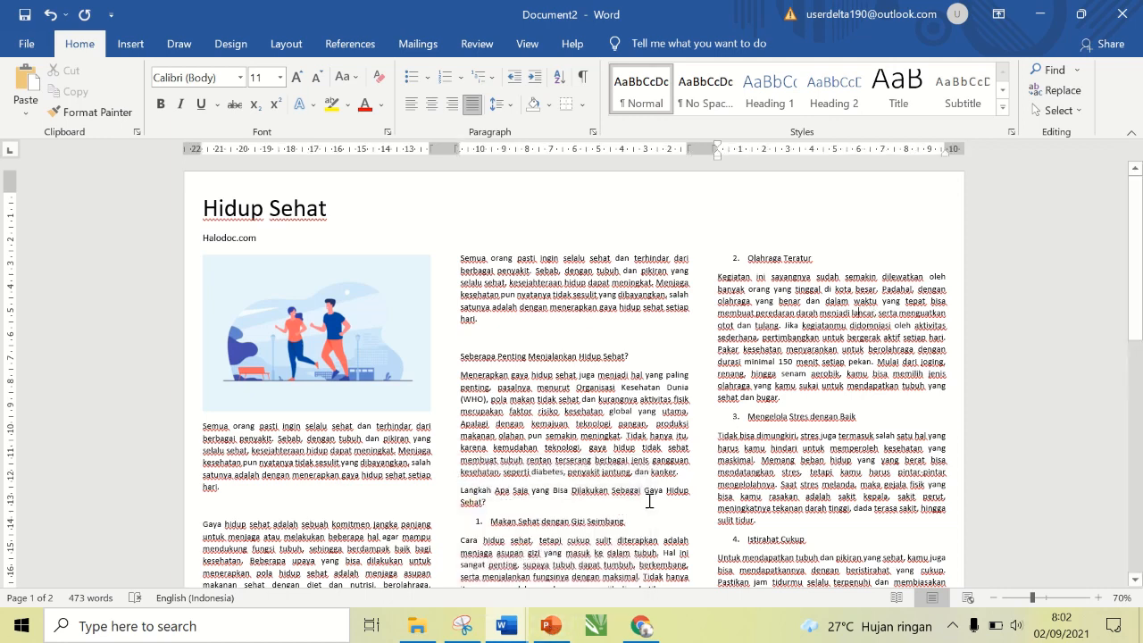
click(551, 626)
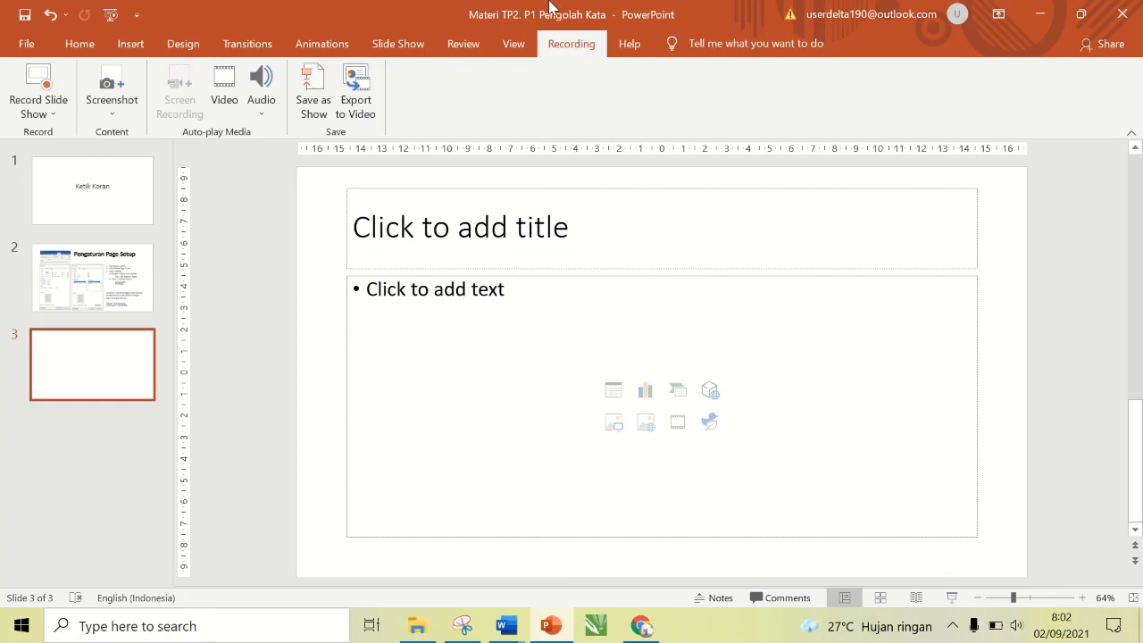